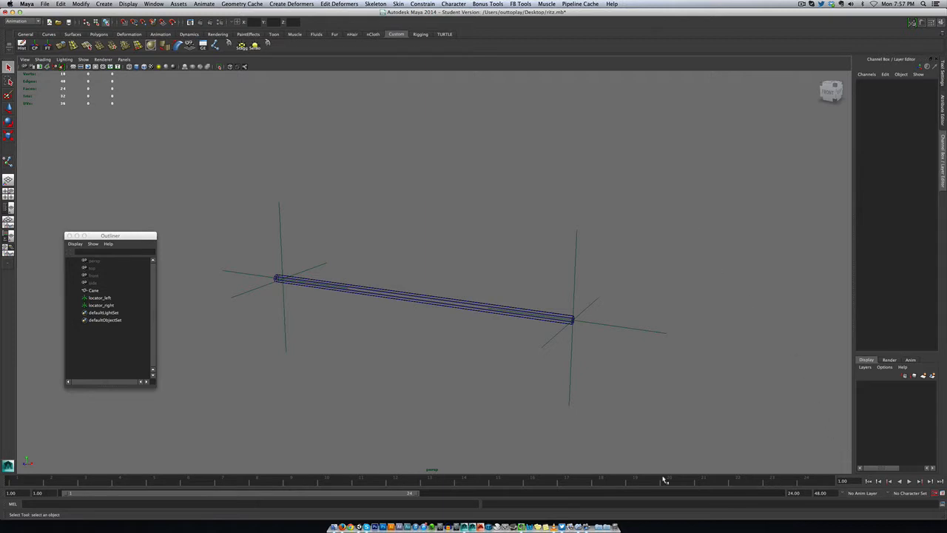
# Extend the visible playback range to frame 48 and identify the two locators at the ends of the cane.
pyautogui.moveTo(413, 494); pyautogui.dragTo(774, 494)
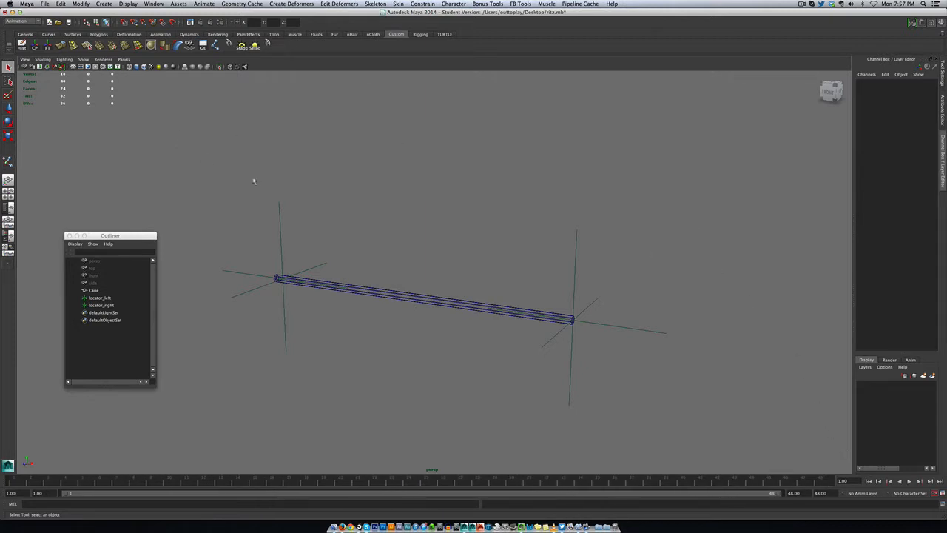
pyautogui.moveTo(253, 181); pyautogui.dragTo(320, 218)
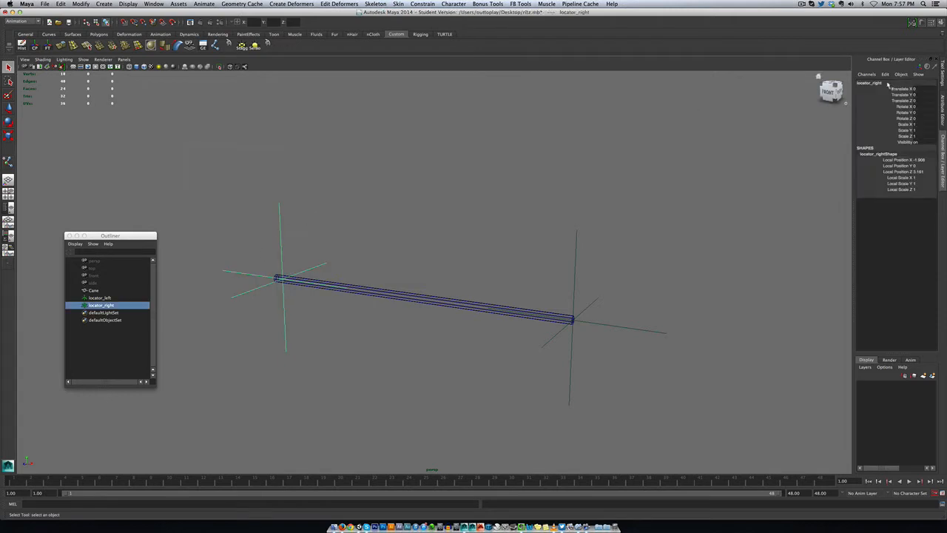
pyautogui.moveTo(561, 217); pyautogui.dragTo(609, 235)
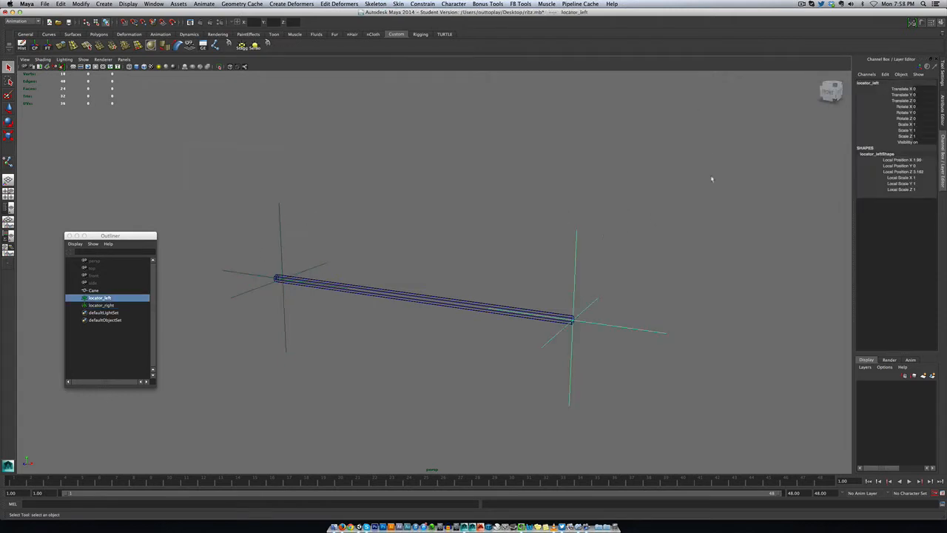
pyautogui.click(414, 216)
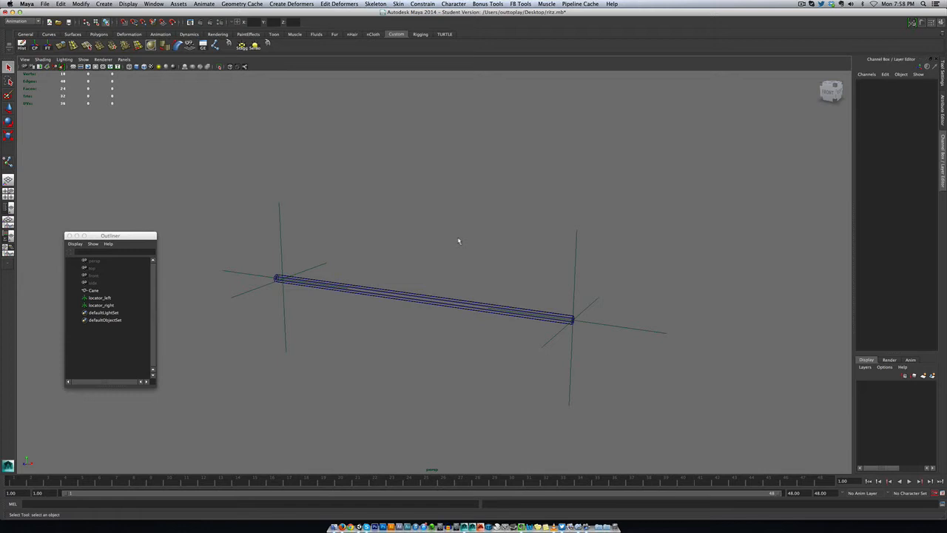
pyautogui.click(281, 205)
pyautogui.click(584, 234)
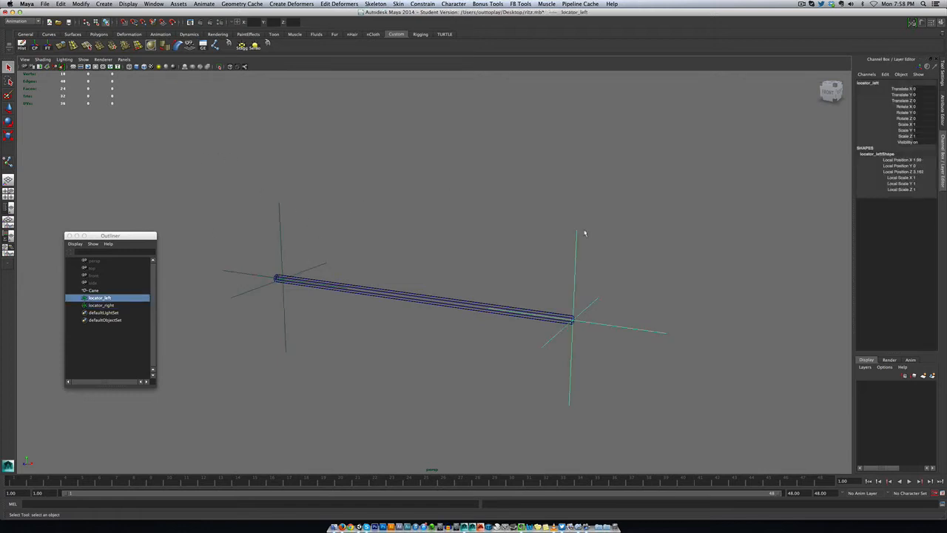
# Group the Cane mesh on its own and center the new group's pivot on the cane.
pyautogui.click(431, 301)
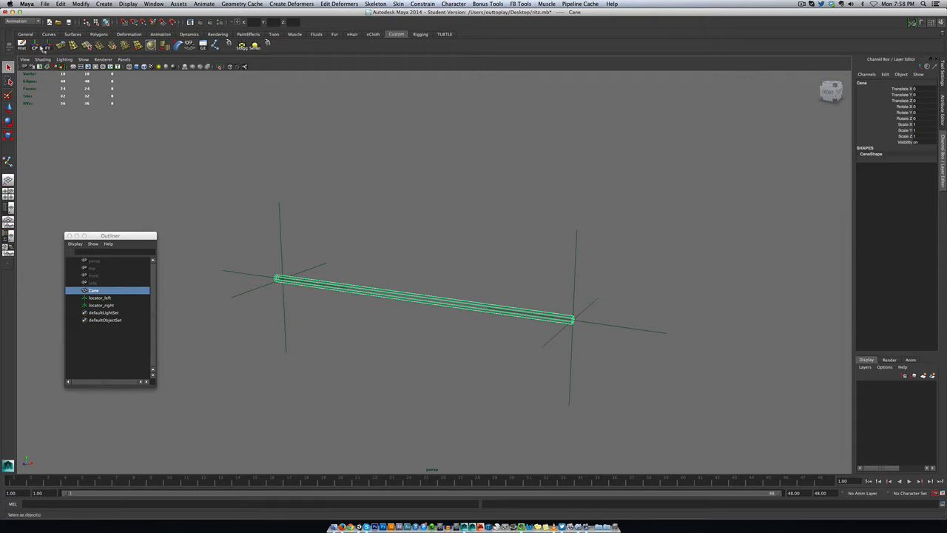
pyautogui.click(8, 107)
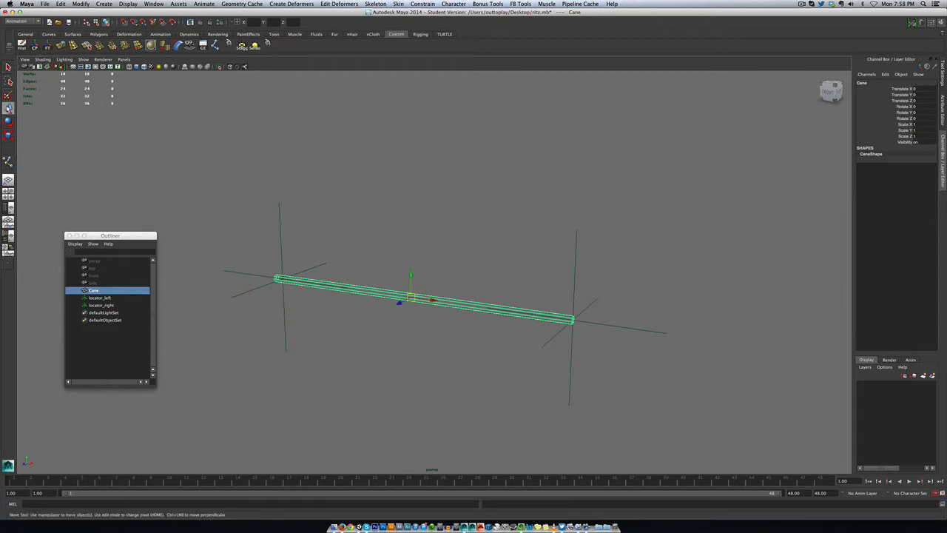
pyautogui.click(511, 363)
pyautogui.click(446, 306)
pyautogui.click(415, 310)
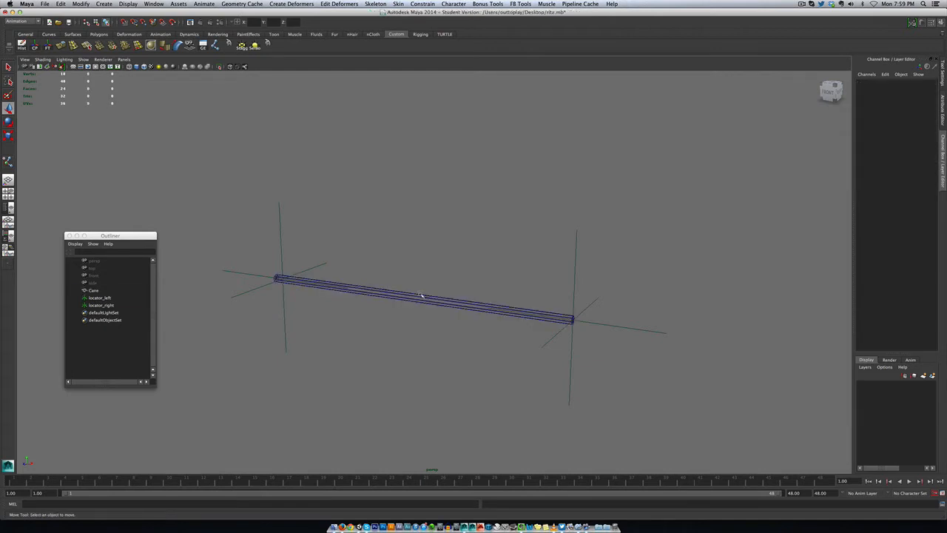
pyautogui.click(422, 295)
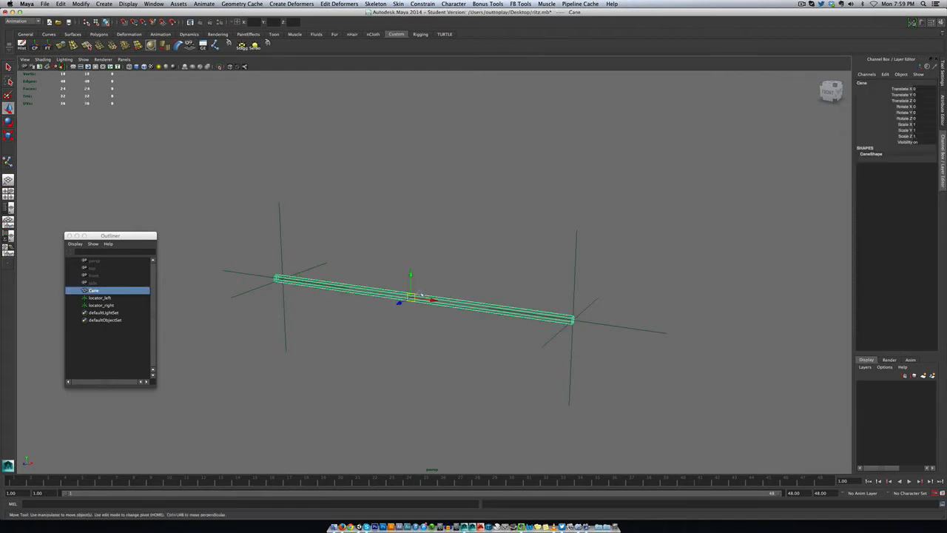
pyautogui.hotkey('ctrl', 'g')
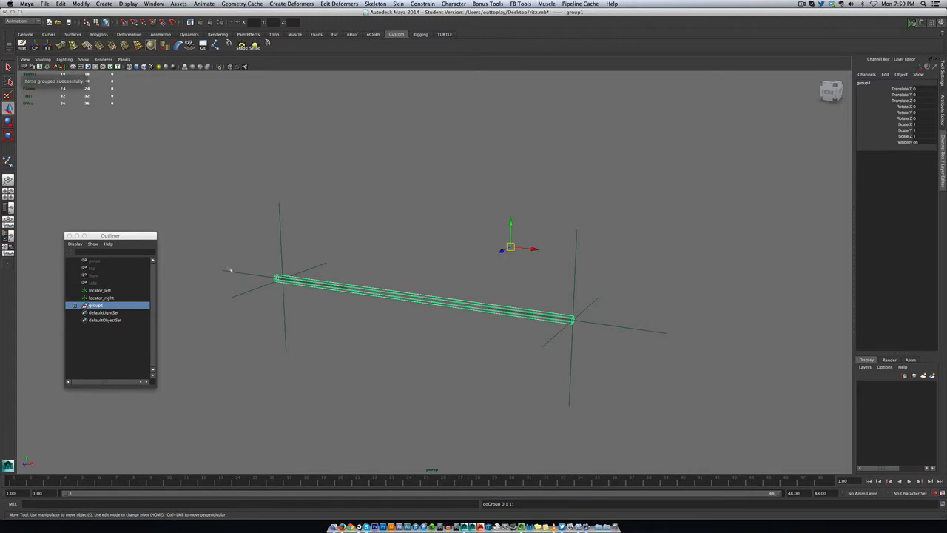
pyautogui.click(35, 46)
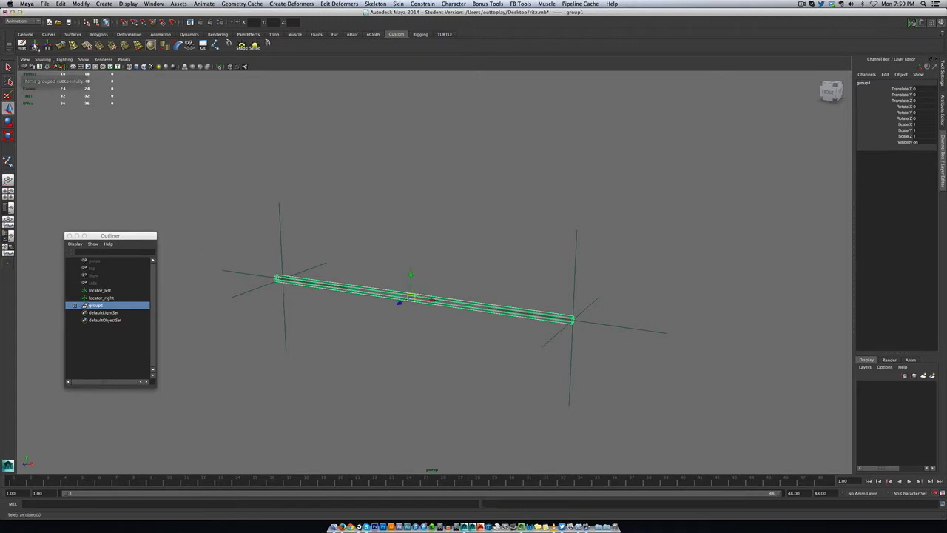
# Rename the new group as Cane_Group.
pyautogui.doubleClick(873, 83)
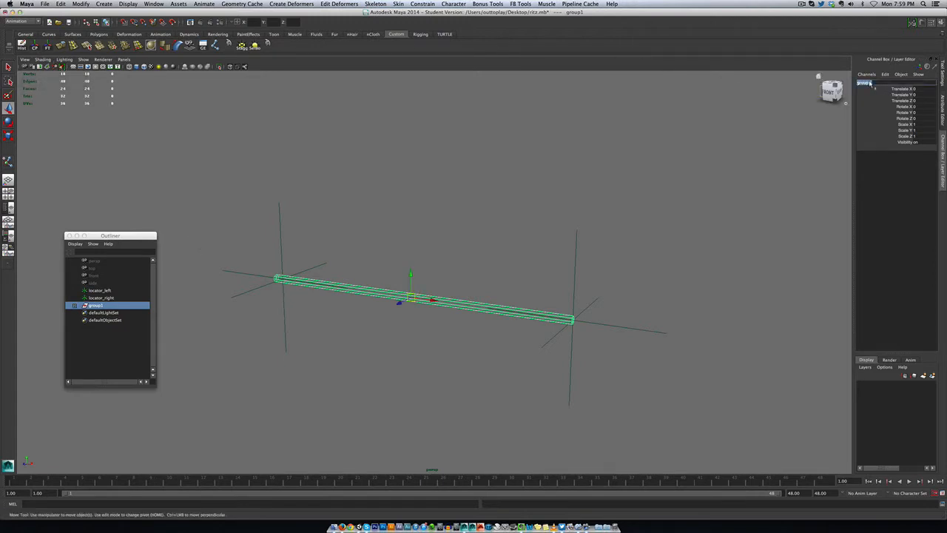
pyautogui.write('gr')
pyautogui.press('Return')
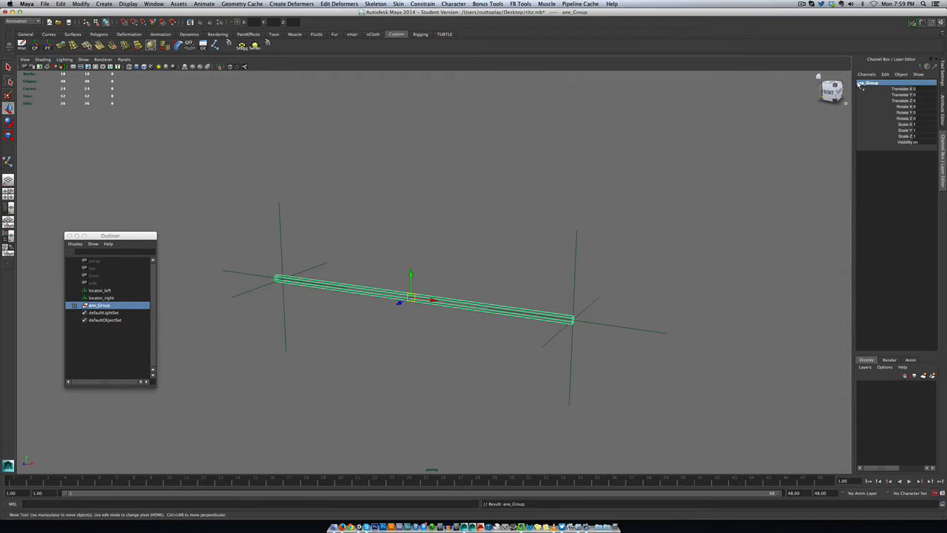
pyautogui.doubleClick(860, 83)
pyautogui.click(859, 83)
pyautogui.write('C')
pyautogui.press('Return')
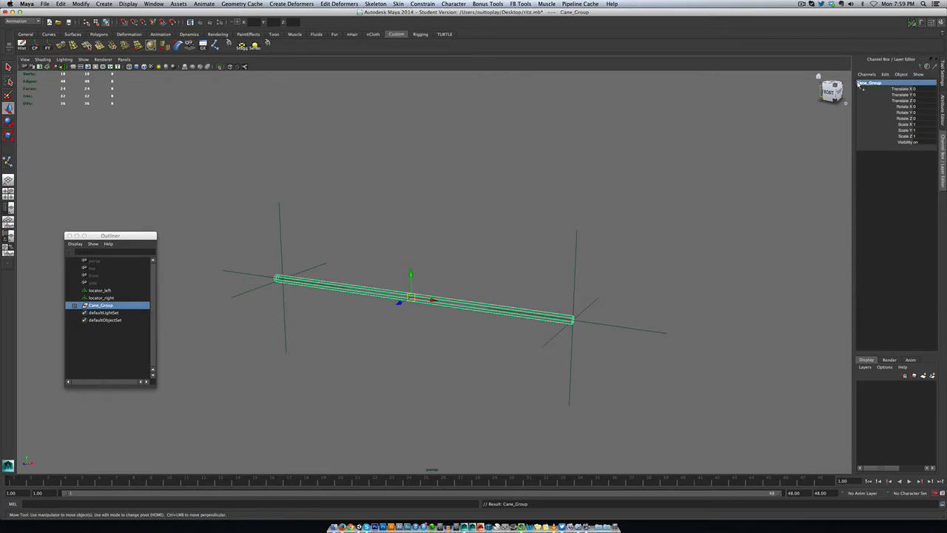
# Expand Cane_Group in the Outliner to show its child Cane, and move the Outliner away from the model.
pyautogui.click(74, 305)
pyautogui.click(100, 312)
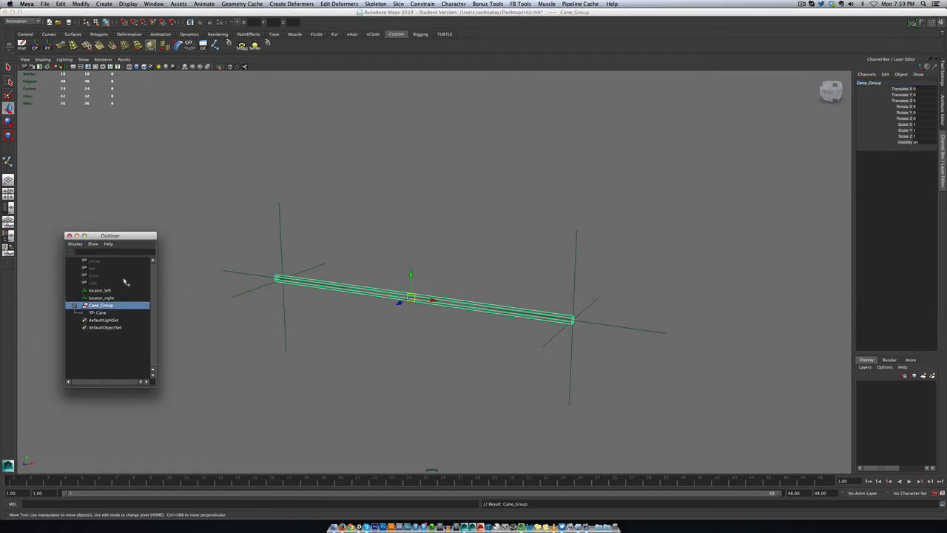
pyautogui.moveTo(126, 235); pyautogui.dragTo(103, 257)
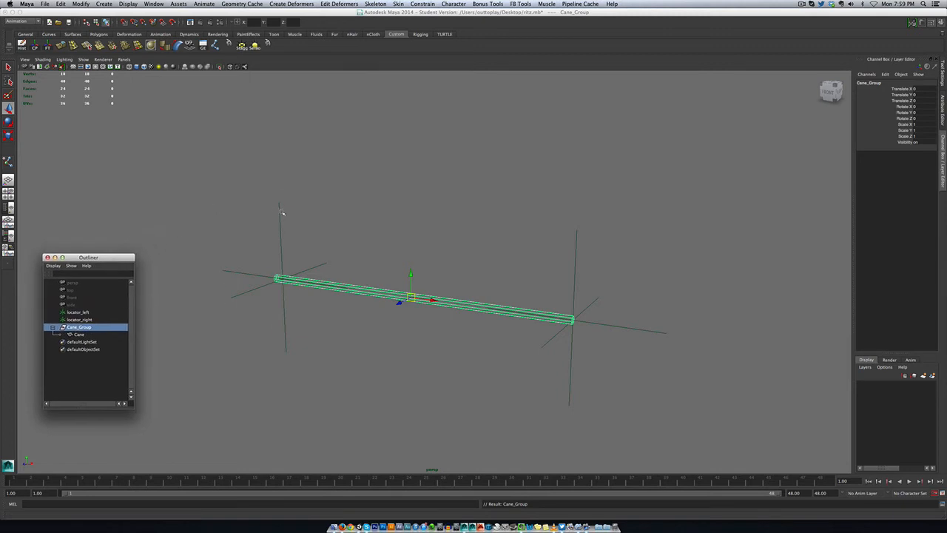
# Examine the hierarchy by selecting the Cane mesh, its parent Cane_Group and each of the two locators in turn.
pyautogui.moveTo(273, 208); pyautogui.dragTo(604, 238)
pyautogui.click(549, 235)
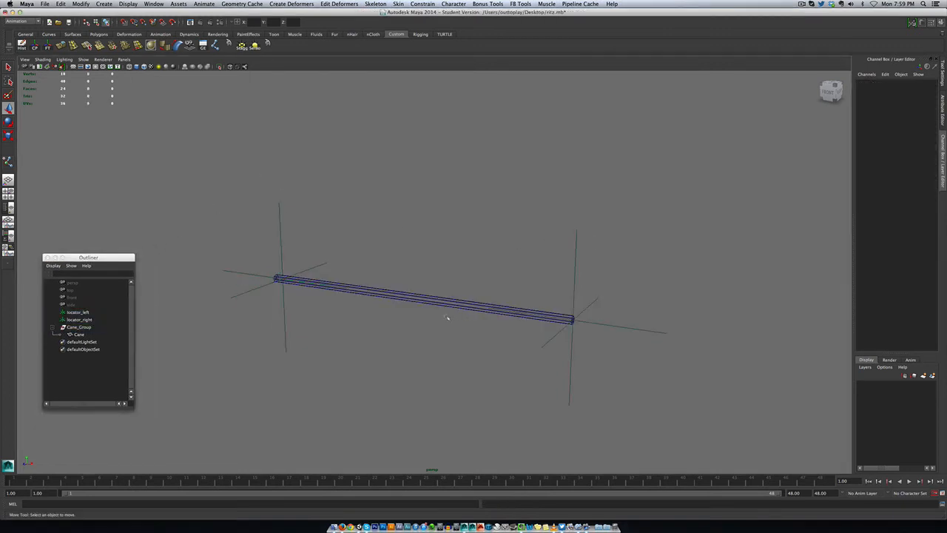
pyautogui.click(428, 302)
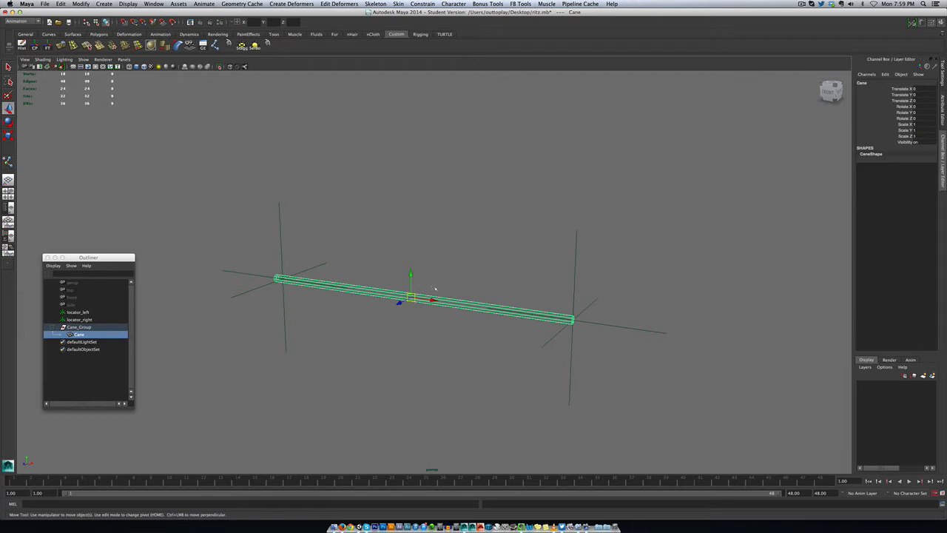
pyautogui.click(84, 328)
pyautogui.click(82, 335)
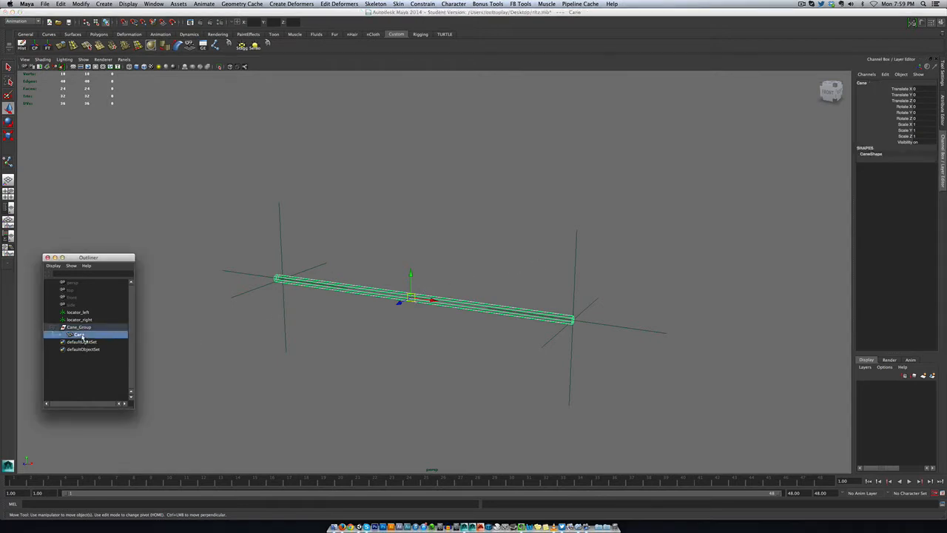
pyautogui.click(84, 328)
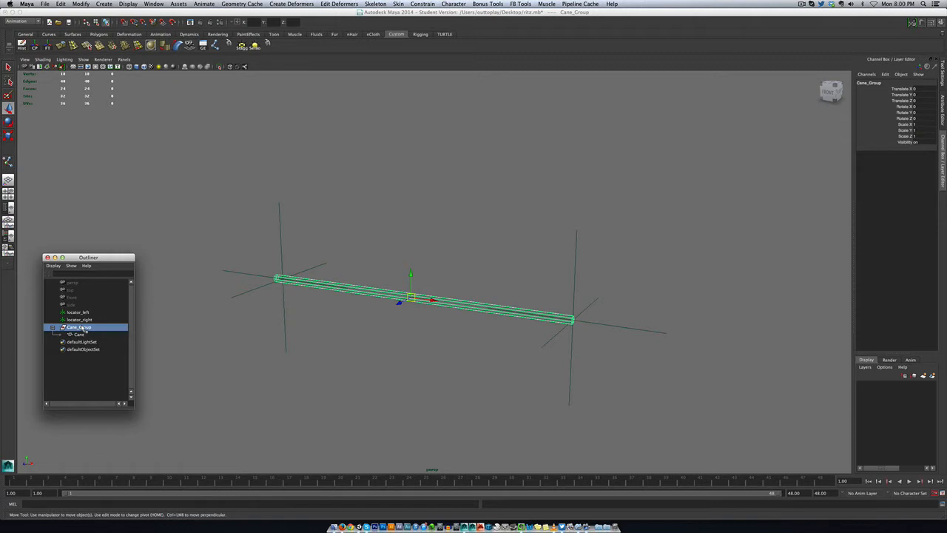
pyautogui.click(403, 221)
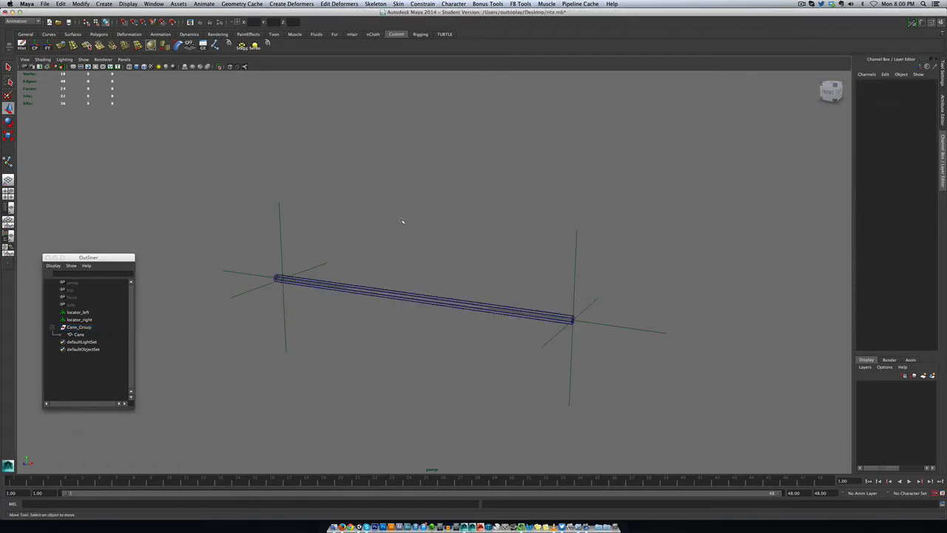
pyautogui.click(576, 232)
pyautogui.click(279, 211)
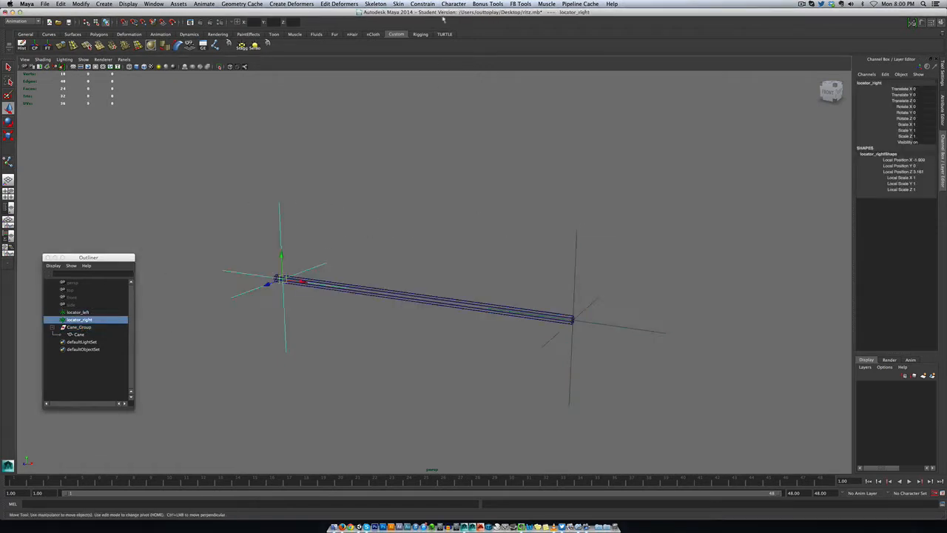
# Float the Constrain commands as a separate window in an empty area of the viewport.
pyautogui.click(429, 4)
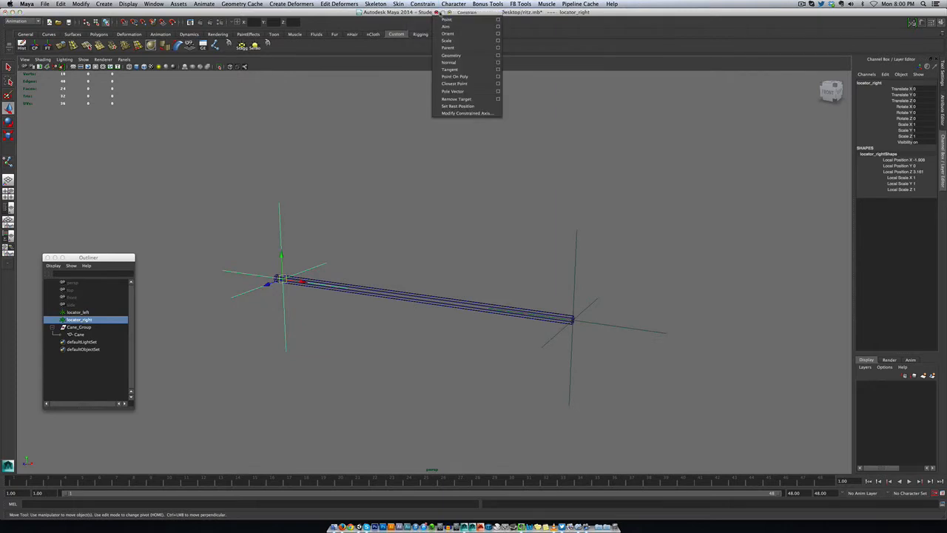
pyautogui.click(439, 12)
pyautogui.moveTo(754, 304); pyautogui.dragTo(724, 362)
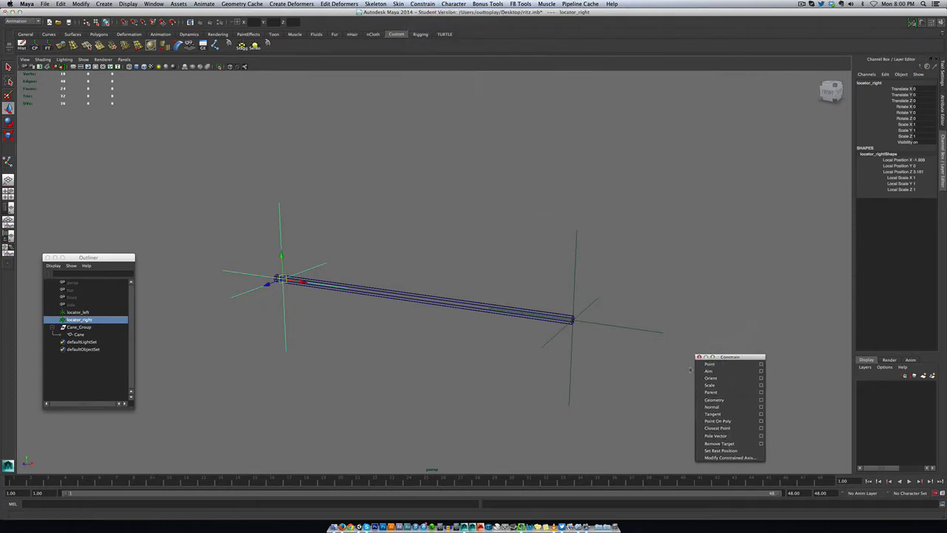
pyautogui.click(668, 376)
# Parent-constrain Cane_Group to locator_left and locator_right with Maintain offset on, all translate and rotate axes, and weight 1.
pyautogui.click(580, 256)
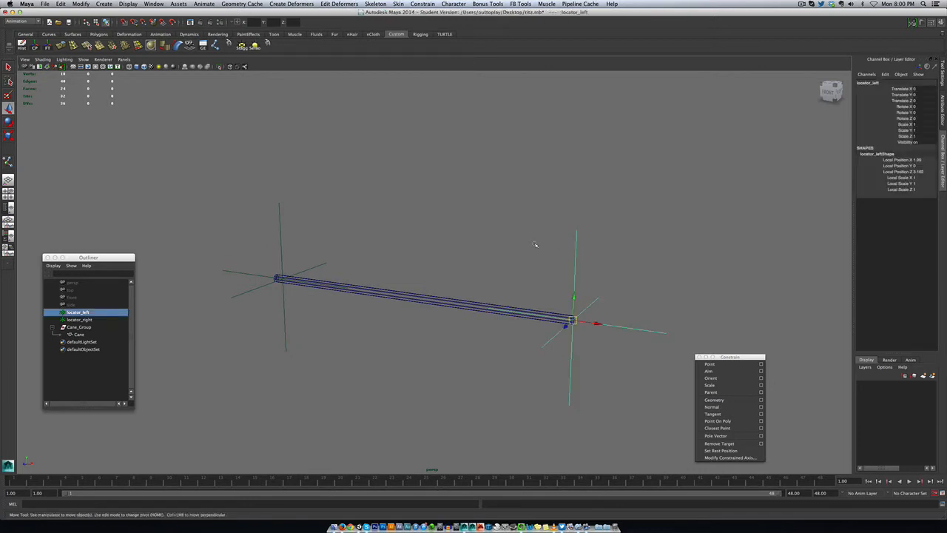
pyautogui.keyDown('shift'); pyautogui.moveTo(250, 207); pyautogui.dragTo(337, 227); pyautogui.keyUp('shift')
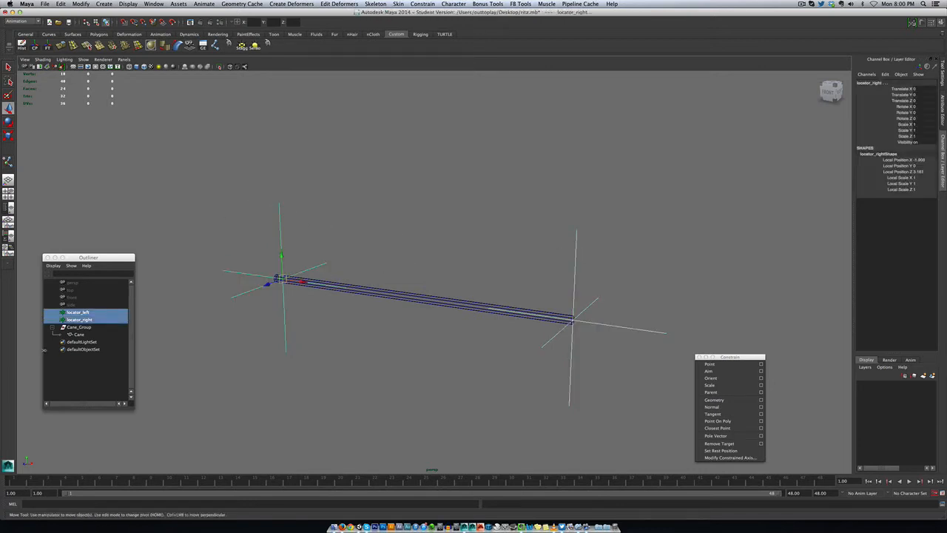
pyautogui.keyDown('shift'); pyautogui.click(89, 328); pyautogui.keyUp('shift')
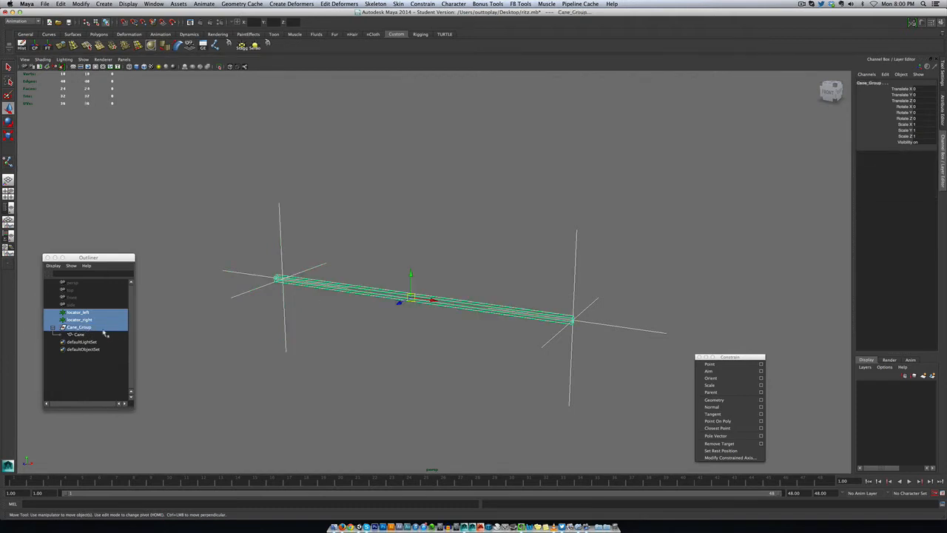
pyautogui.click(761, 392)
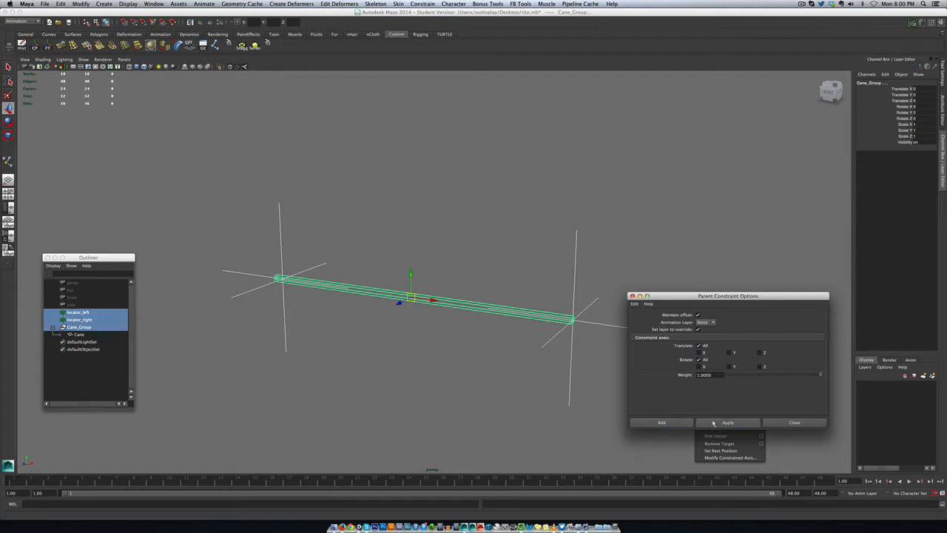
pyautogui.click(718, 423)
pyautogui.click(794, 422)
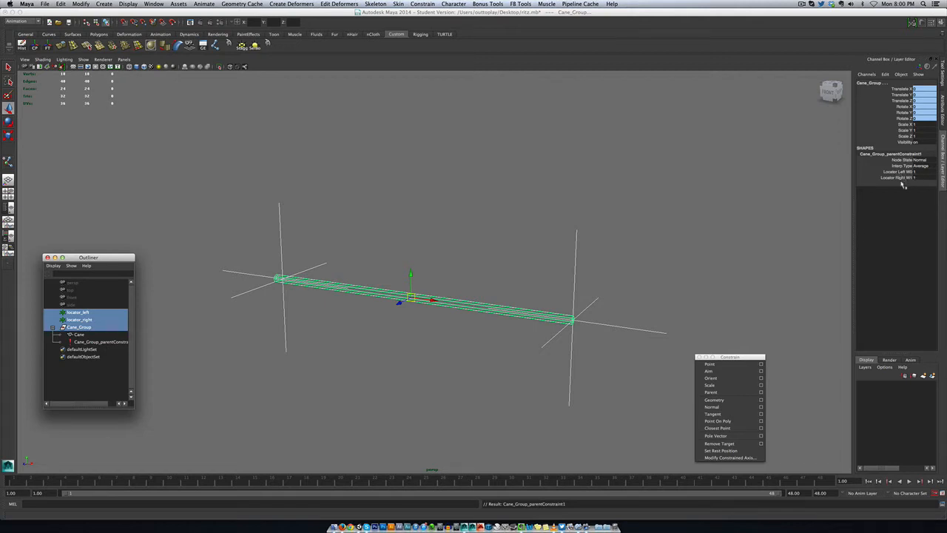
# Inspect locator_left and the constrained channels and locator weights of Cane_Group.
pyautogui.click(521, 244)
pyautogui.moveTo(566, 220); pyautogui.dragTo(586, 245)
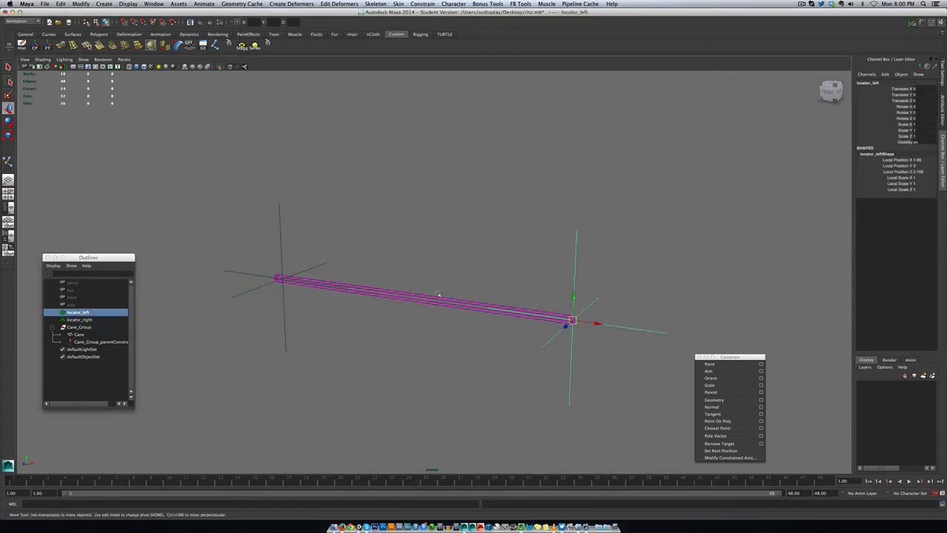
pyautogui.click(85, 327)
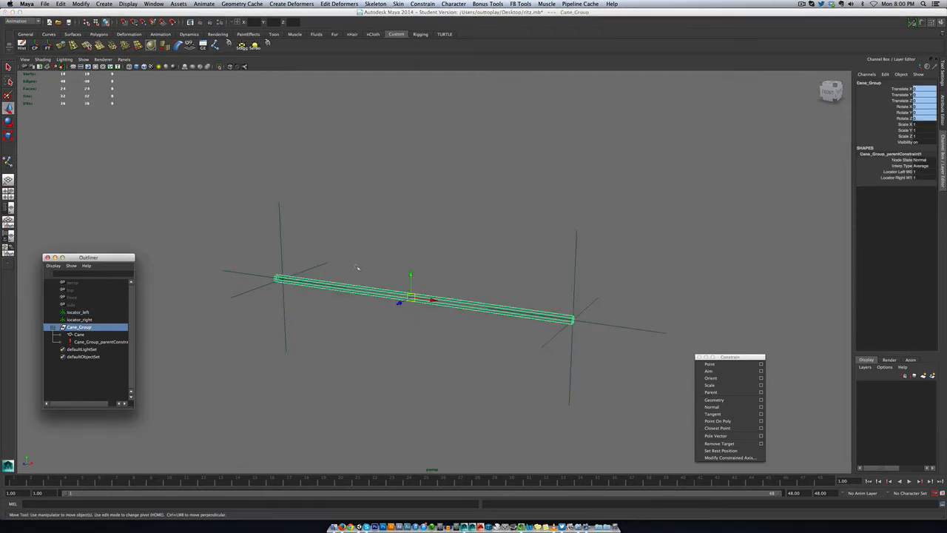
# Test the constraint by raising locator_right about 1.6 units in Y and moving it vertically again, and undo both moves.
pyautogui.click(275, 203)
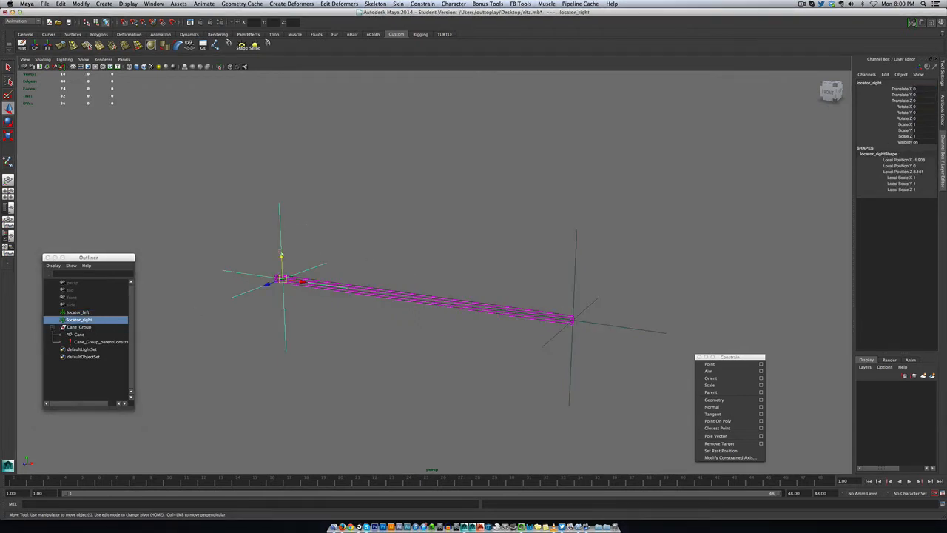
pyautogui.moveTo(281, 257); pyautogui.dragTo(308, 126)
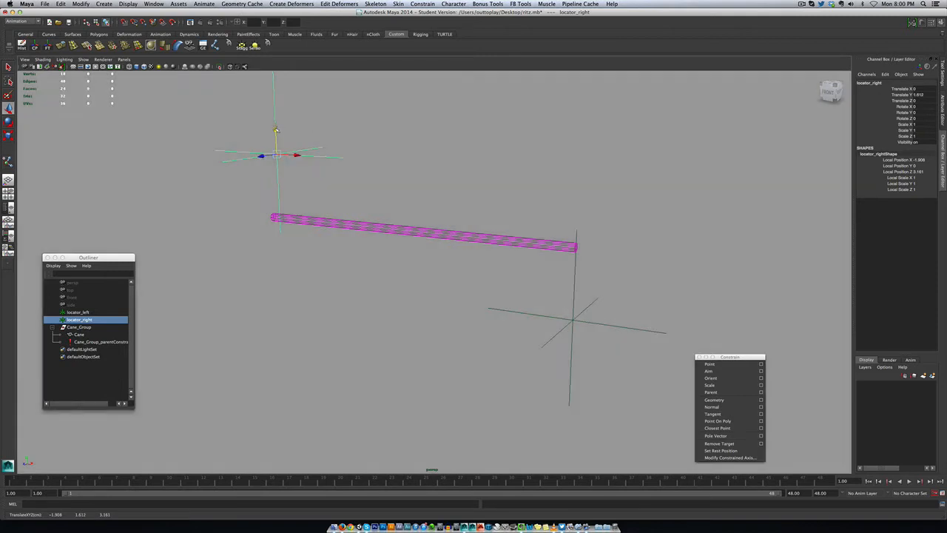
pyautogui.moveTo(276, 128); pyautogui.dragTo(290, 187)
pyautogui.hotkey('ctrl', 'z')
pyautogui.hotkey('ctrl', 'z')
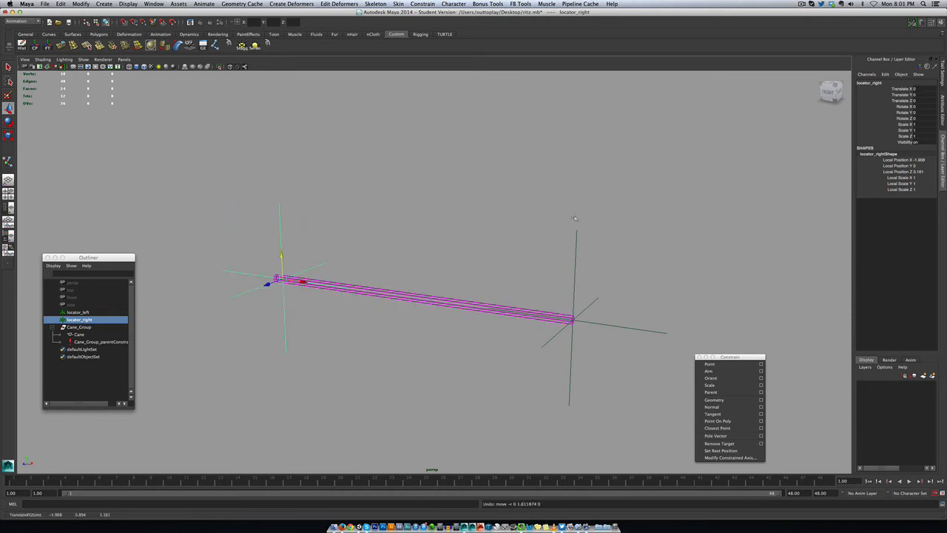
# Test the constraint by raising locator_left and locator_right together about 1 unit in Y, undo the move, and clear the selection.
pyautogui.moveTo(243, 169); pyautogui.dragTo(629, 243)
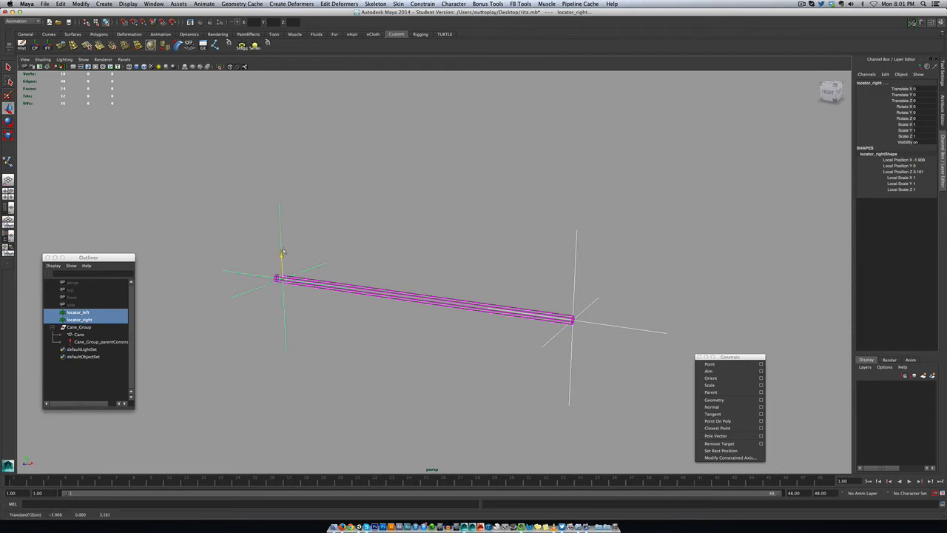
pyautogui.moveTo(283, 251); pyautogui.dragTo(310, 174)
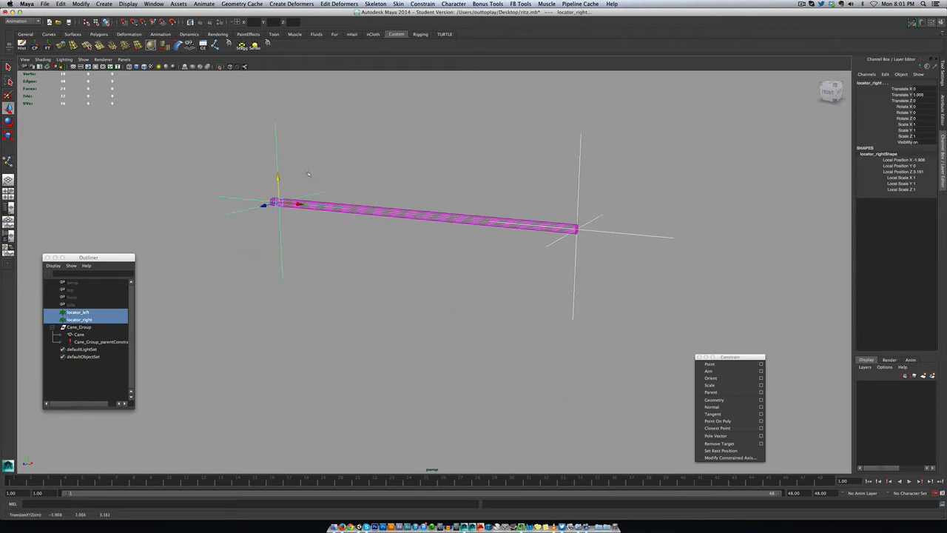
pyautogui.click(412, 157)
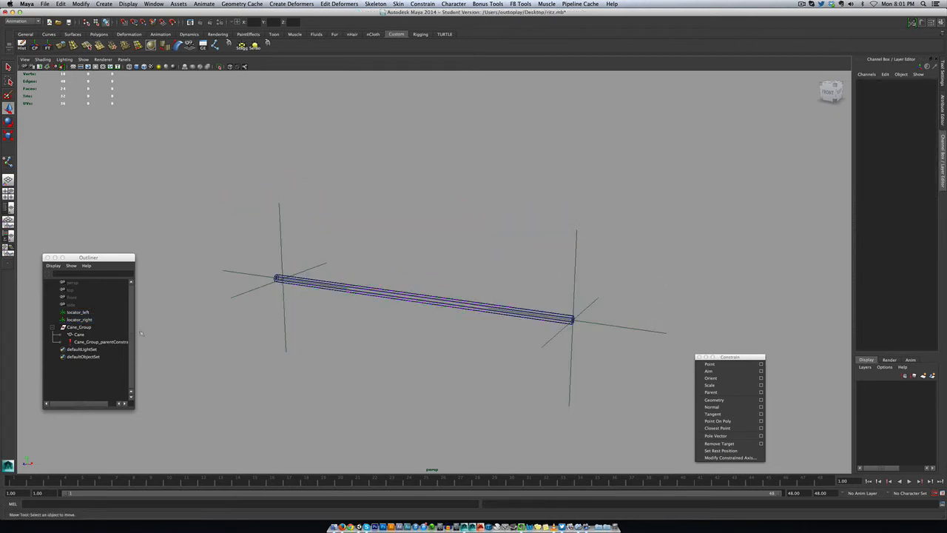
# Set Cane_Group's Locator Right W1 weight to 0, test it by raising locator_left about 1.7 units in Y, and undo the move.
pyautogui.click(90, 327)
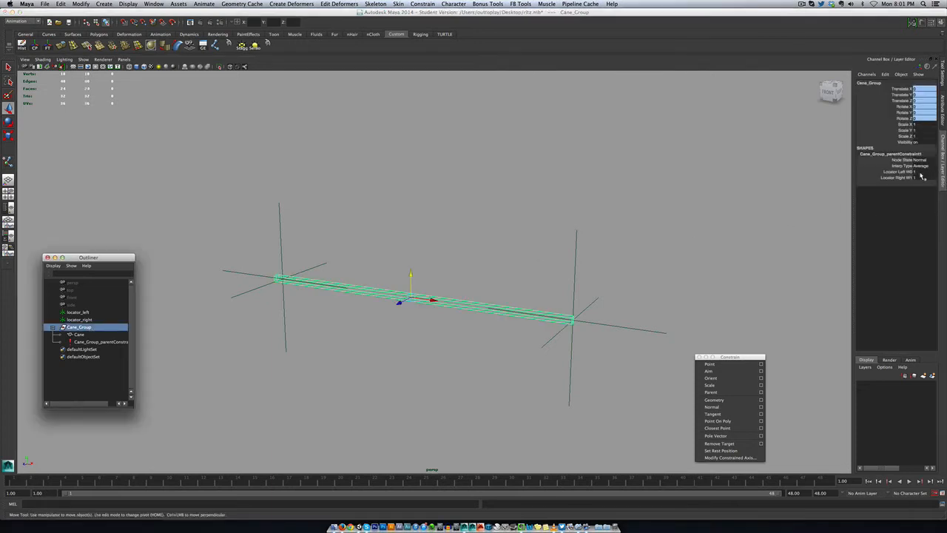
pyautogui.click(922, 177)
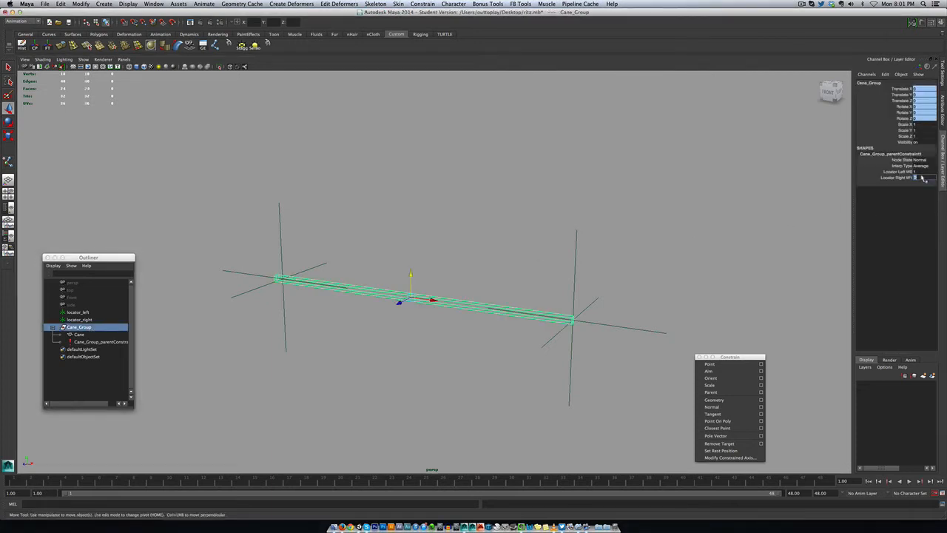
pyautogui.click(575, 235)
pyautogui.moveTo(573, 294); pyautogui.dragTo(608, 135)
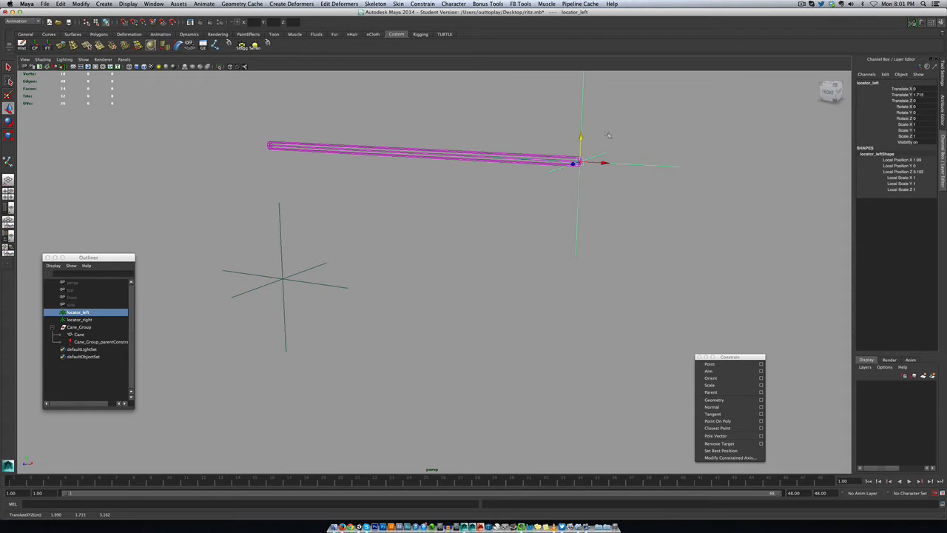
pyautogui.hotkey('ctrl', 'z')
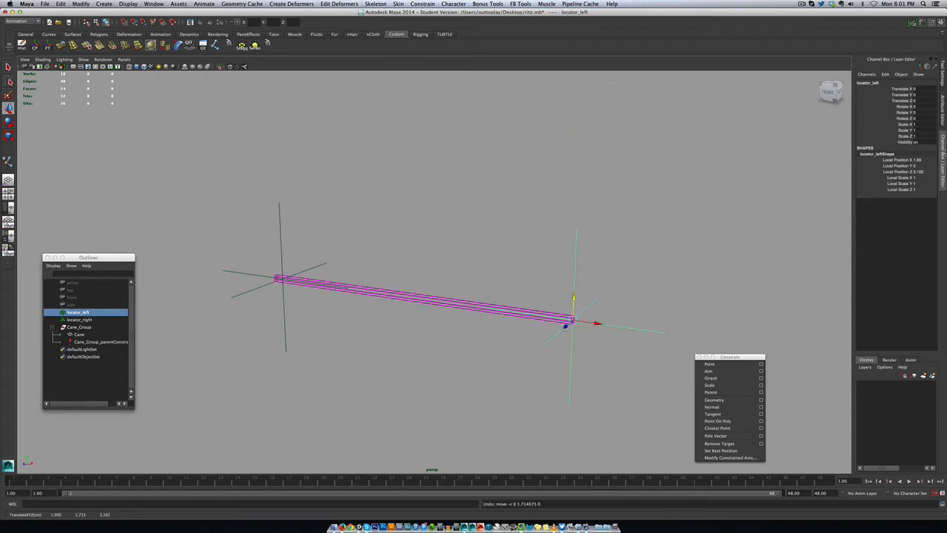
# Set the Locator Right W1 weight of Cane_Group's parent constraint to 1 and clear the selection.
pyautogui.click(79, 327)
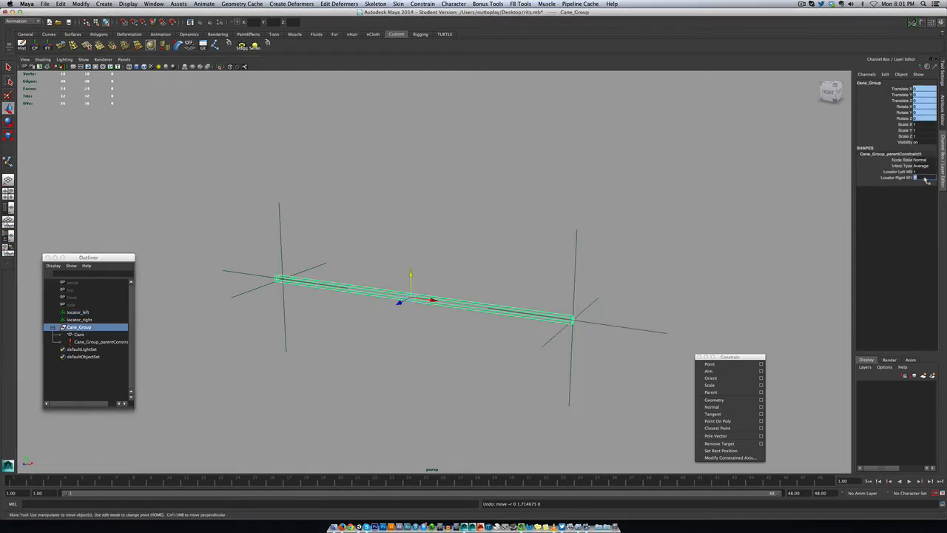
pyautogui.write('1')
pyautogui.press('Return')
pyautogui.click(479, 352)
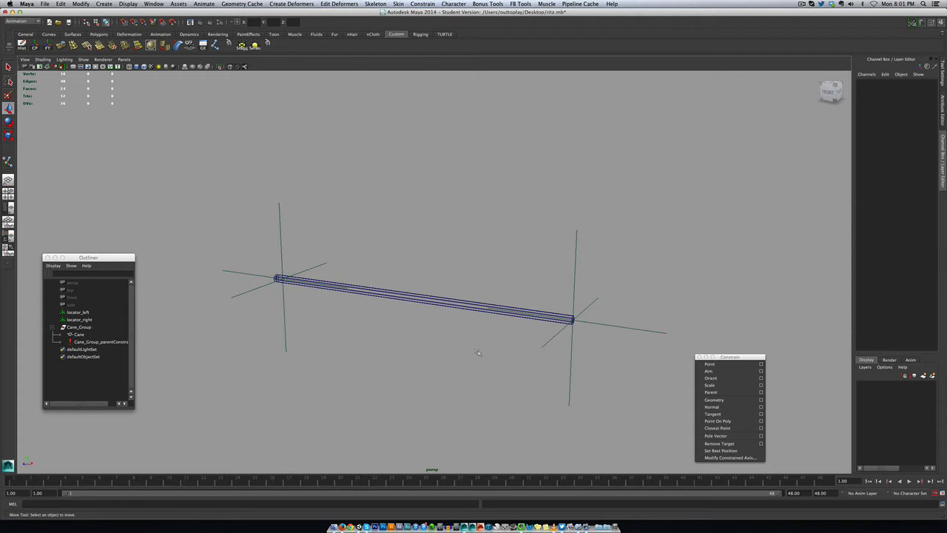
# Set a keyframe on all channels of Cane_Group at frame 1, then clear the selection.
pyautogui.click(80, 327)
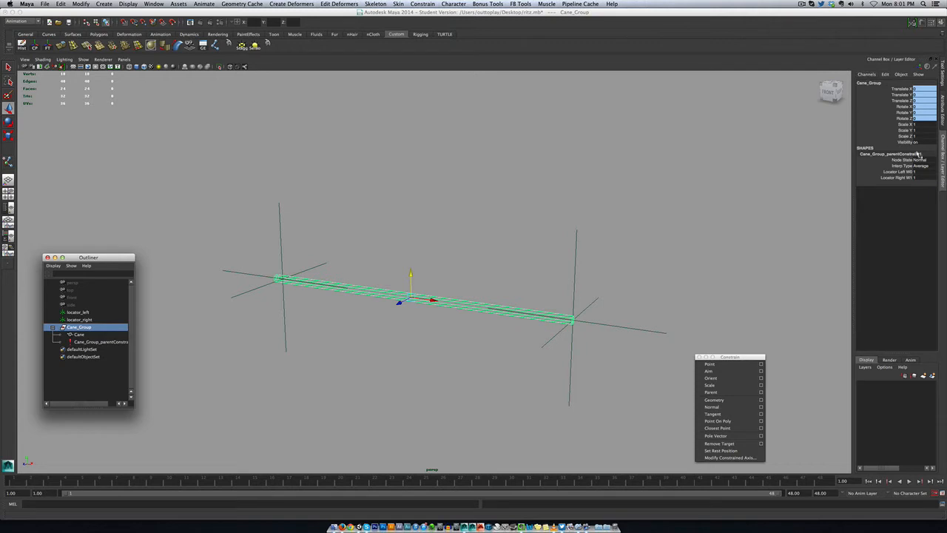
pyautogui.click(375, 367)
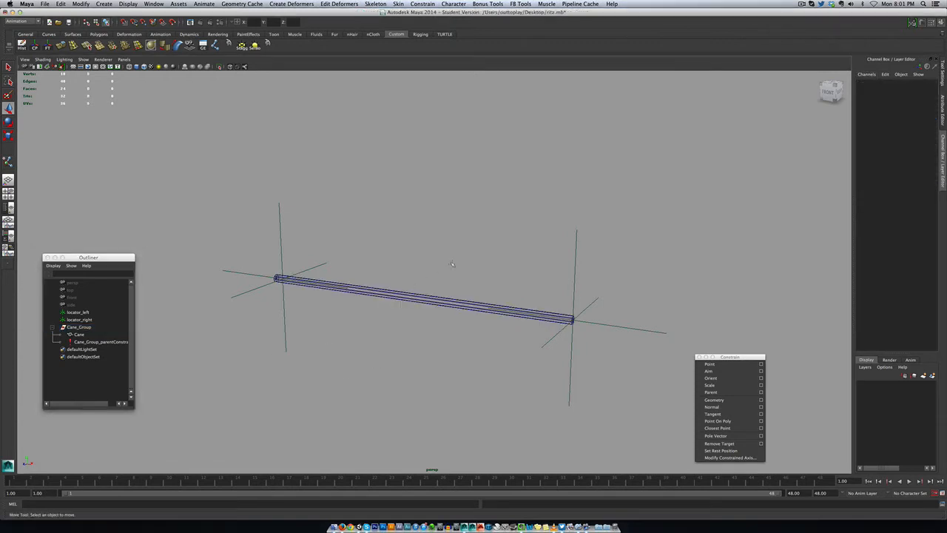
pyautogui.click(420, 299)
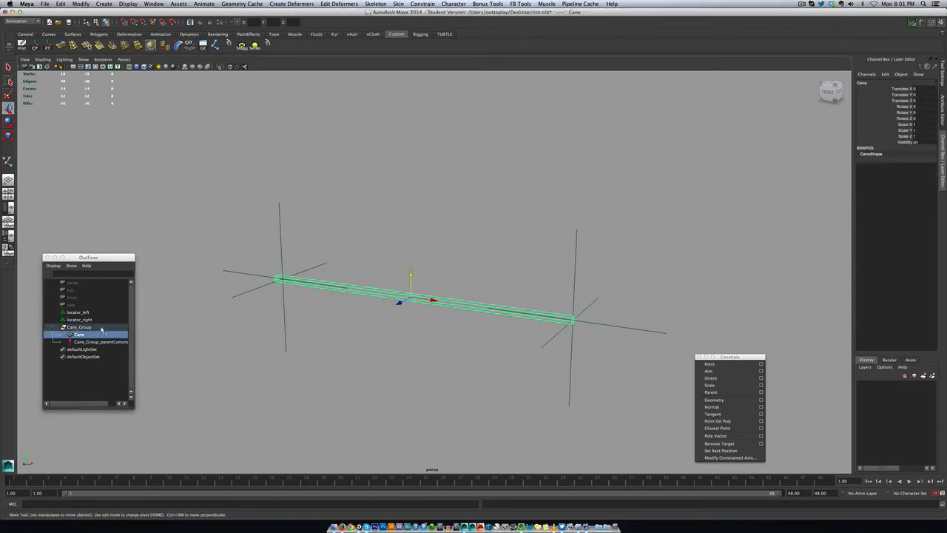
pyautogui.click(100, 328)
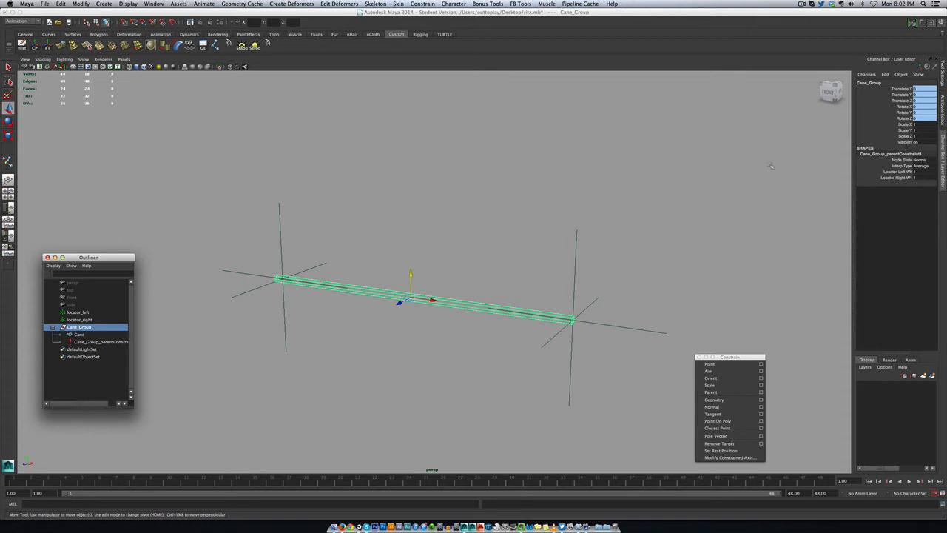
pyautogui.press('s')
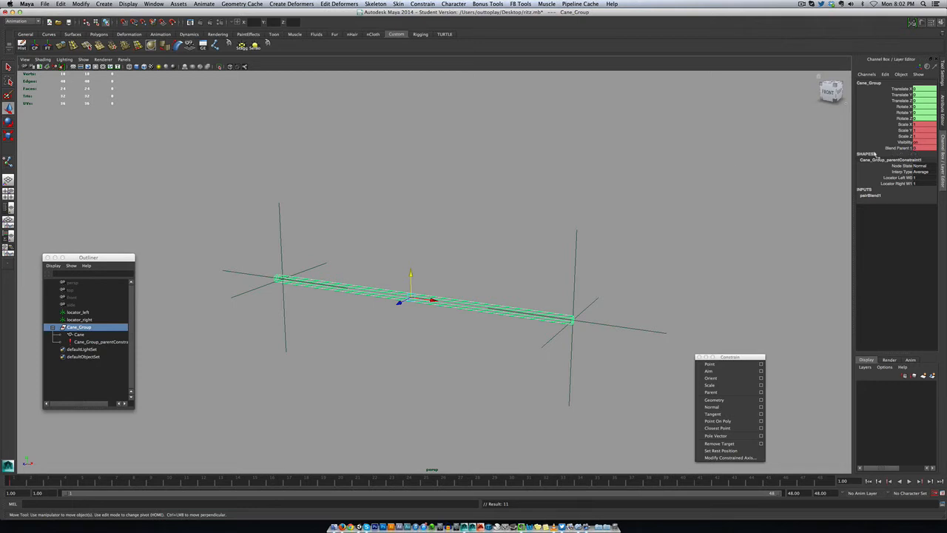
pyautogui.click(397, 221)
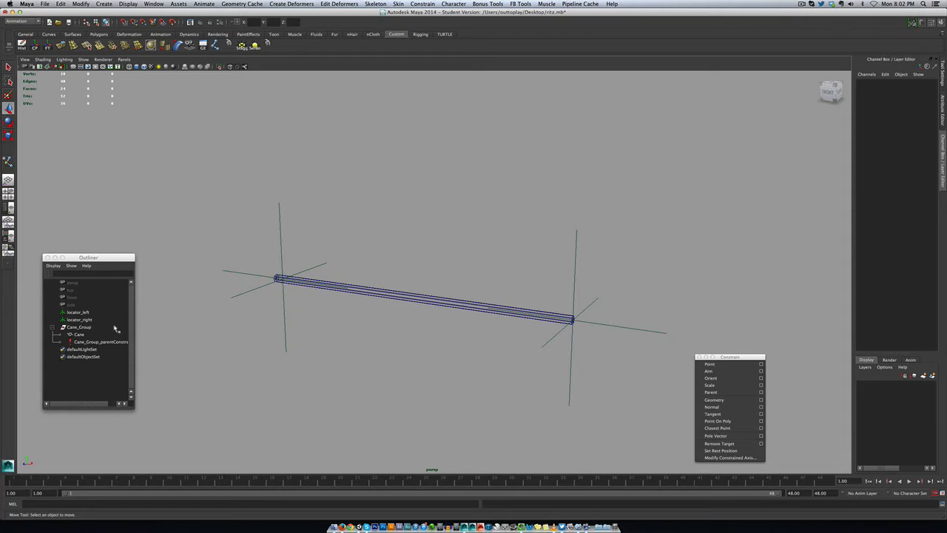
# Test the keyed rig by raising locator_left about 1.8 units and both locators about 1.5 units in Y, undoing each move.
pyautogui.moveTo(562, 237); pyautogui.dragTo(581, 245)
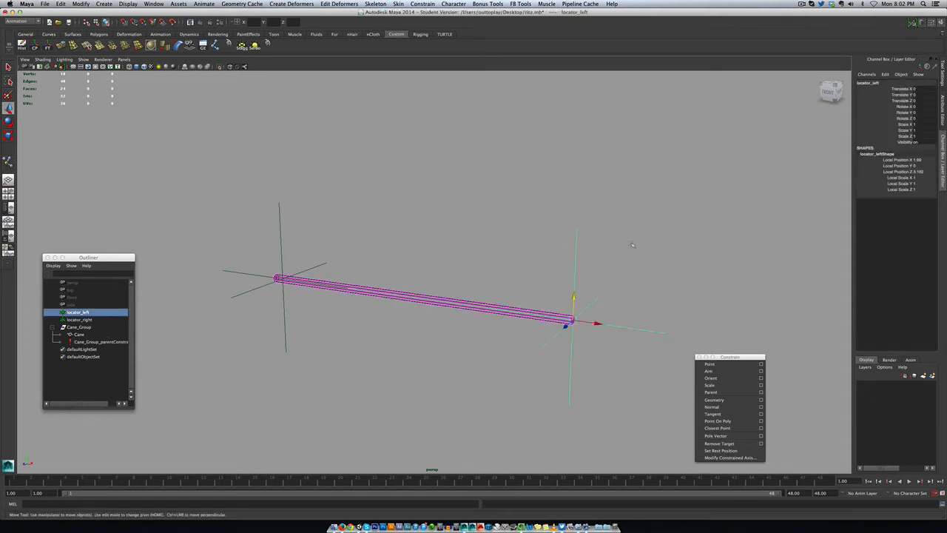
pyautogui.moveTo(576, 289); pyautogui.dragTo(563, 126)
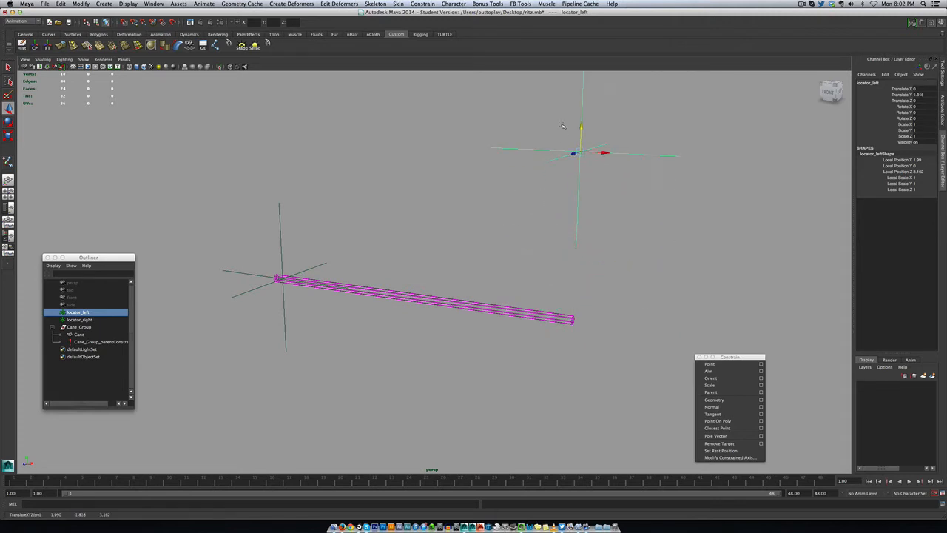
pyautogui.hotkey('ctrl', 'z')
pyautogui.keyDown('shift'); pyautogui.moveTo(261, 167); pyautogui.dragTo(567, 245); pyautogui.keyUp('shift')
pyautogui.moveTo(281, 255); pyautogui.dragTo(301, 140)
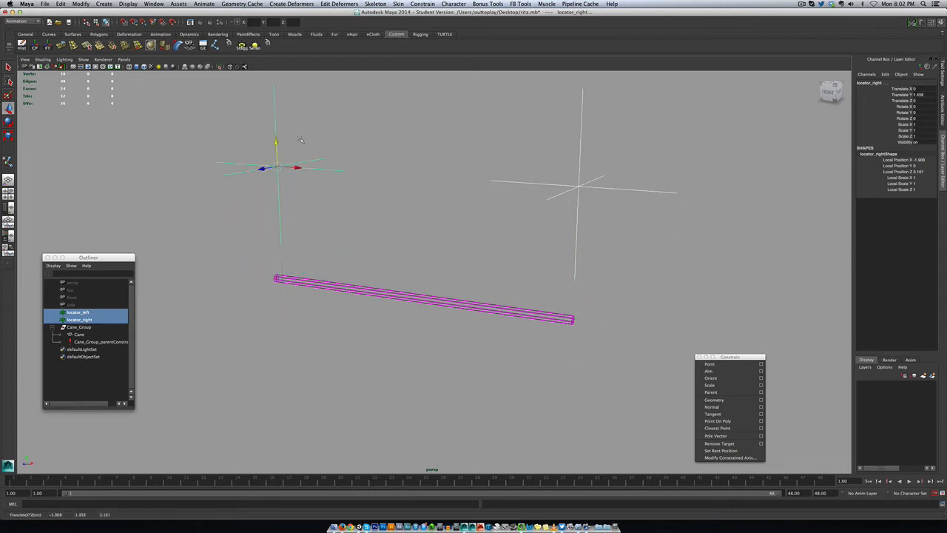
pyautogui.press('z')
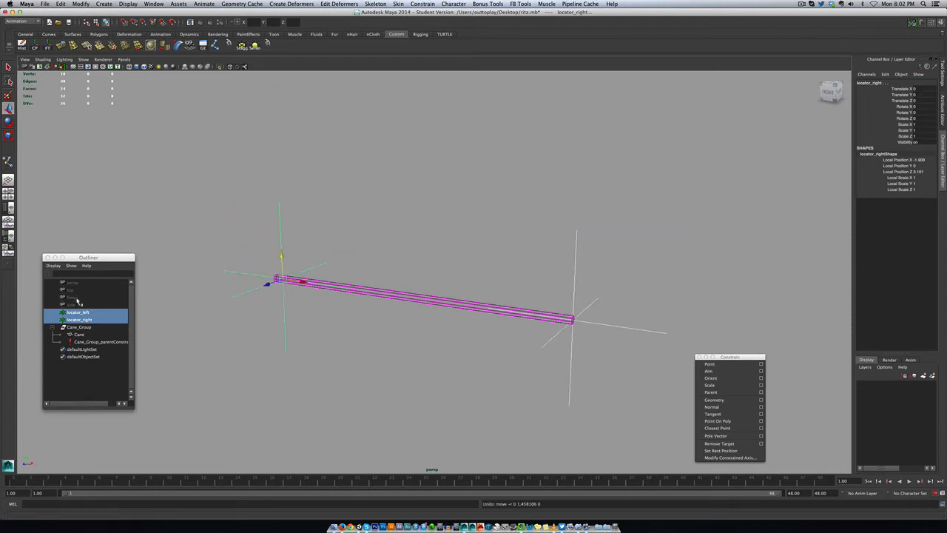
# Set Cane_Group's Blend Parent 1 to 1 at frame 1 and clear the selection.
pyautogui.click(77, 327)
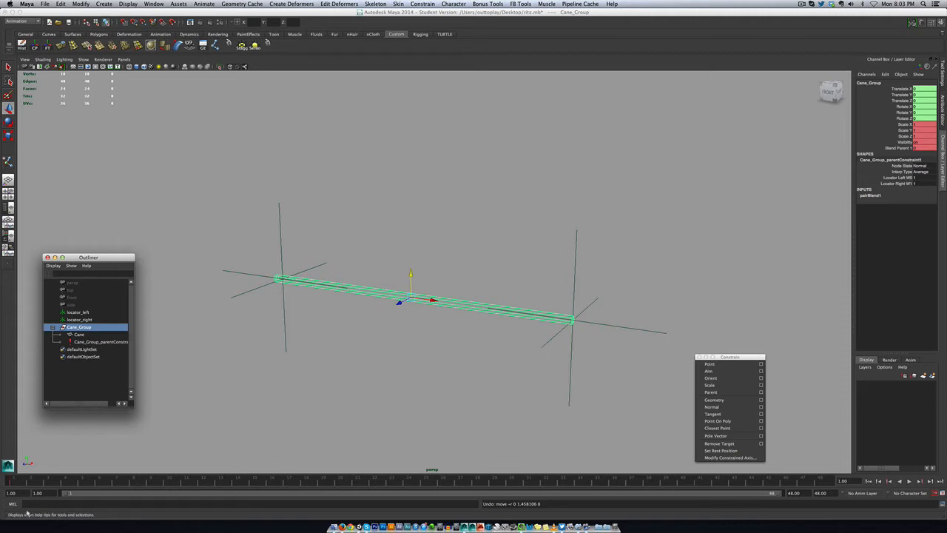
pyautogui.click(10, 484)
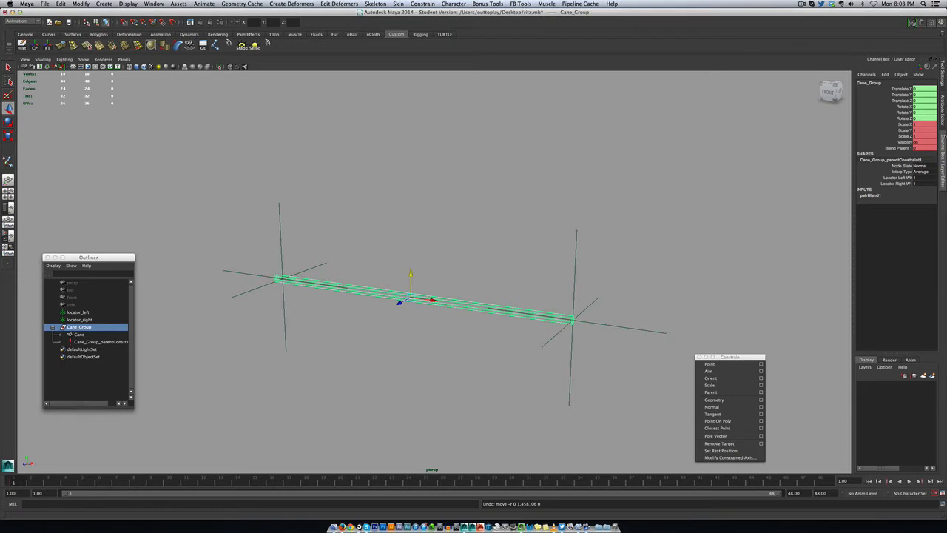
pyautogui.doubleClick(922, 149)
pyautogui.click(407, 267)
# Test the blended constraint by raising locator_left about 2.1 units in Y, undo the move, and clear the selection.
pyautogui.click(575, 241)
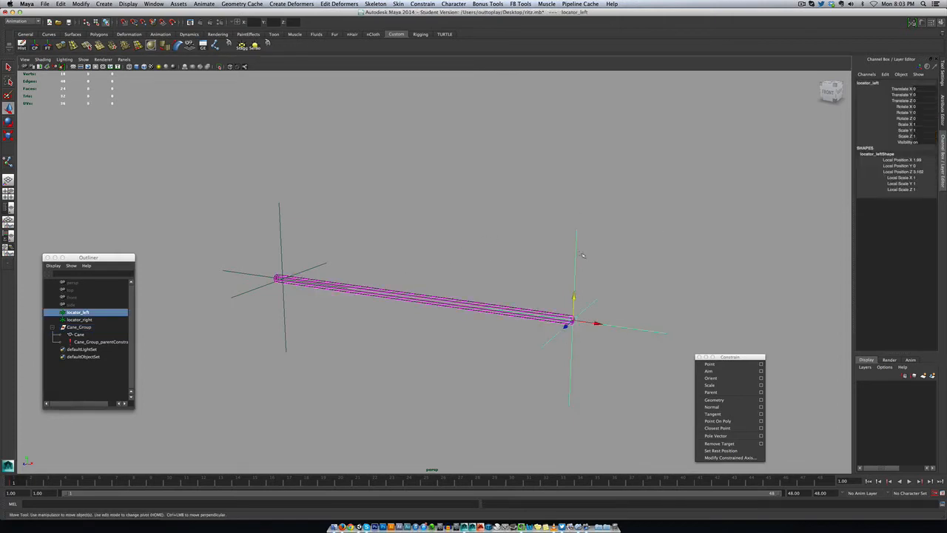
pyautogui.moveTo(575, 303); pyautogui.dragTo(582, 96)
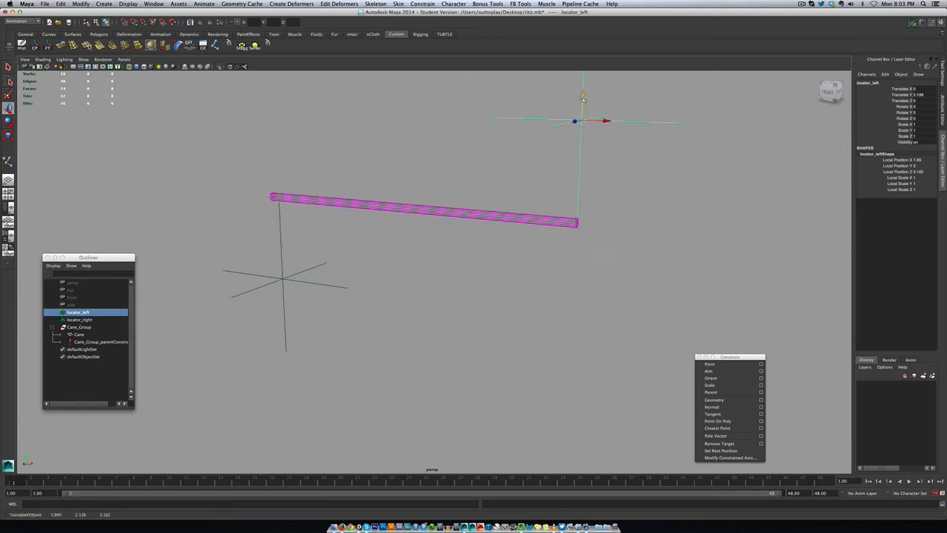
pyautogui.press('z')
pyautogui.click(420, 173)
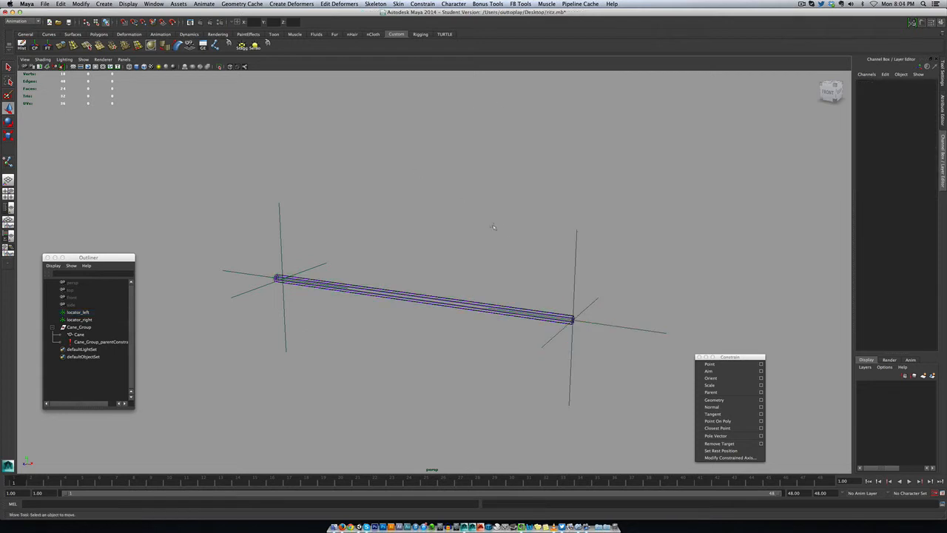
# Set Cane_Group's Locator Right W1 weight to 0 and select locator_left.
pyautogui.click(80, 328)
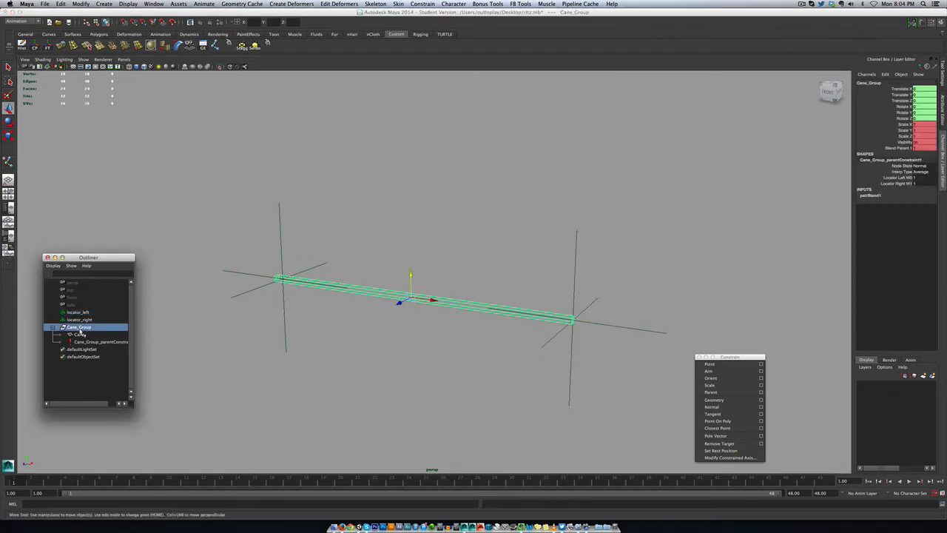
pyautogui.click(923, 185)
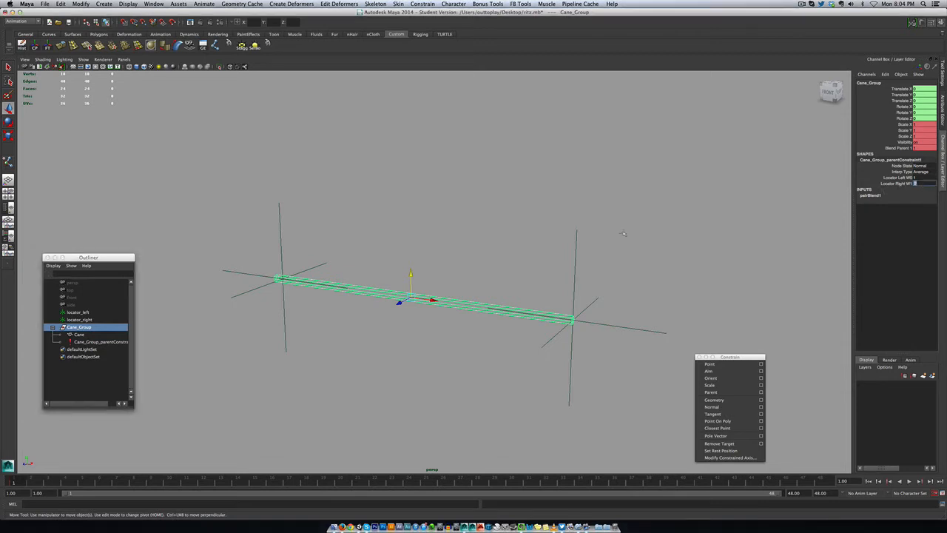
pyautogui.click(576, 233)
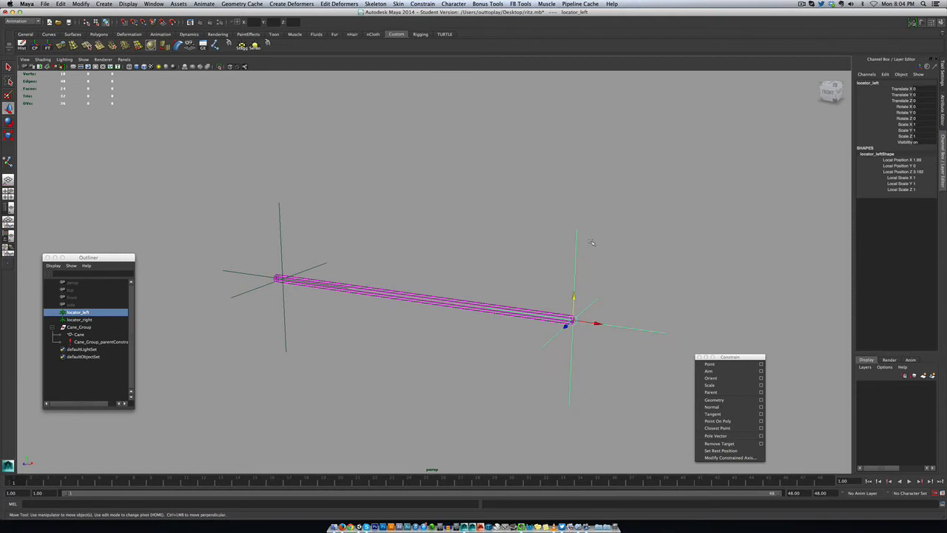
# Test rotating locator_left about -53 degrees around Z and undo the rotation.
pyautogui.press('e')
pyautogui.moveTo(581, 273); pyautogui.dragTo(607, 318)
pyautogui.press('z')
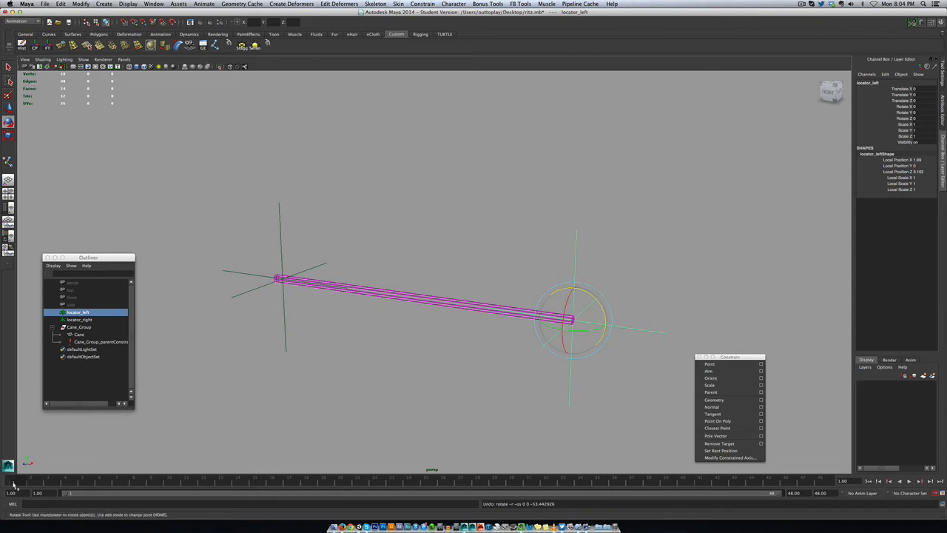
# Key only the Rotate X, Y and Z channels of locator_left at frame 5.
pyautogui.hotkey('alt', 'v')
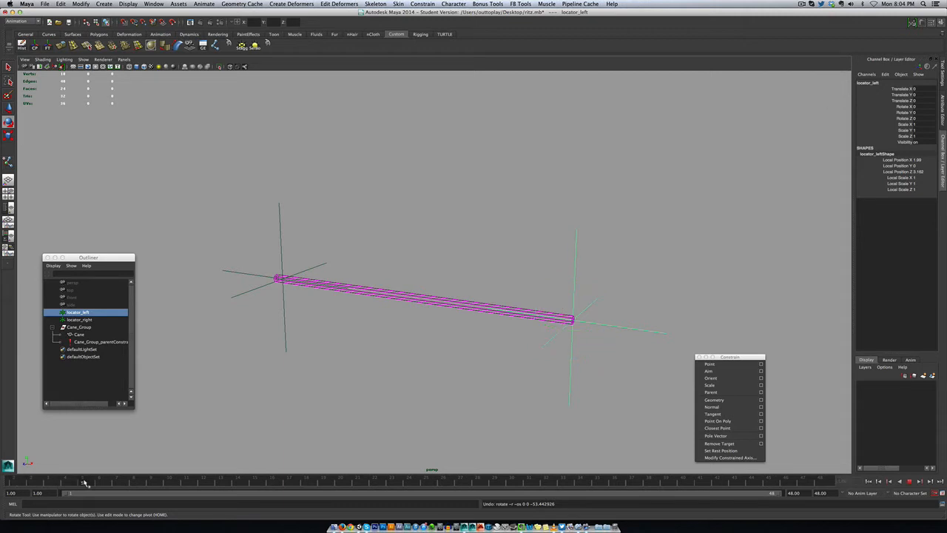
pyautogui.click(84, 483)
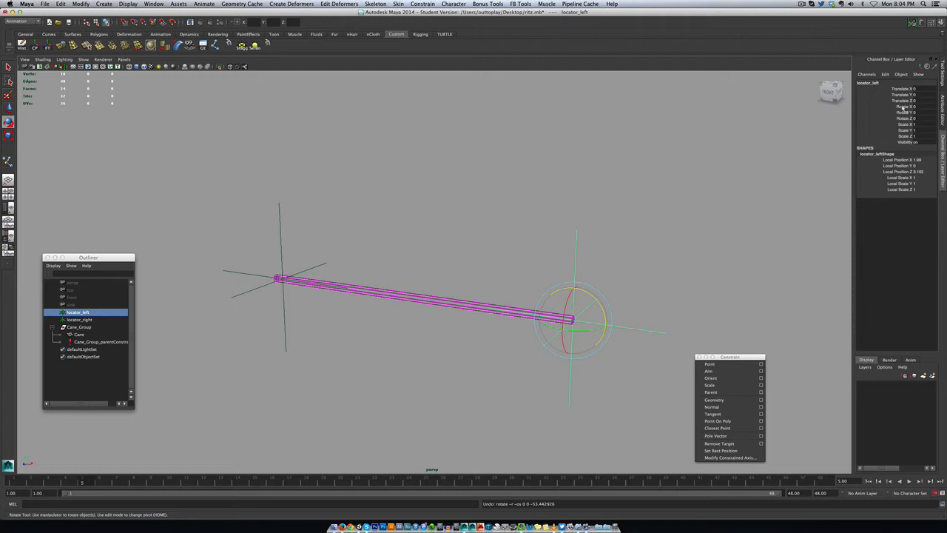
pyautogui.moveTo(905, 108); pyautogui.dragTo(906, 121)
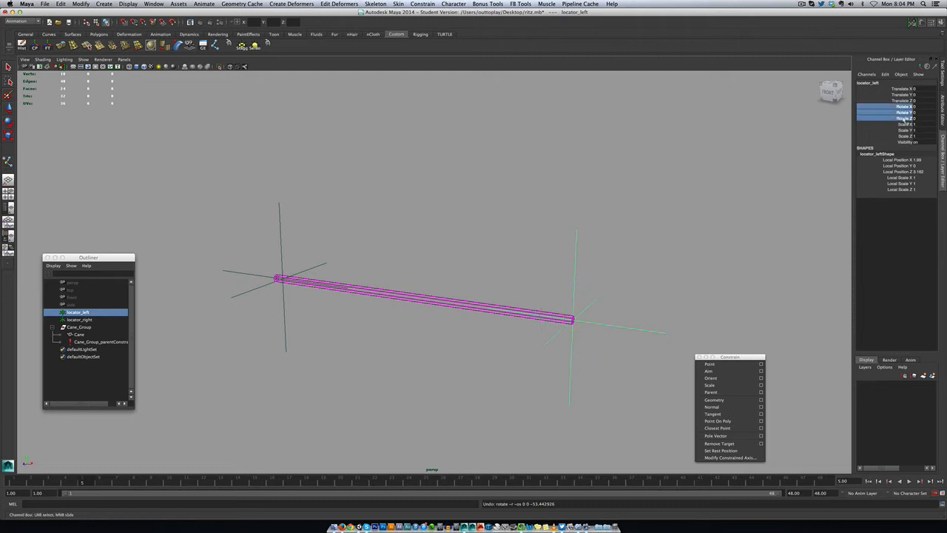
pyautogui.rightClick(906, 121)
pyautogui.click(903, 132)
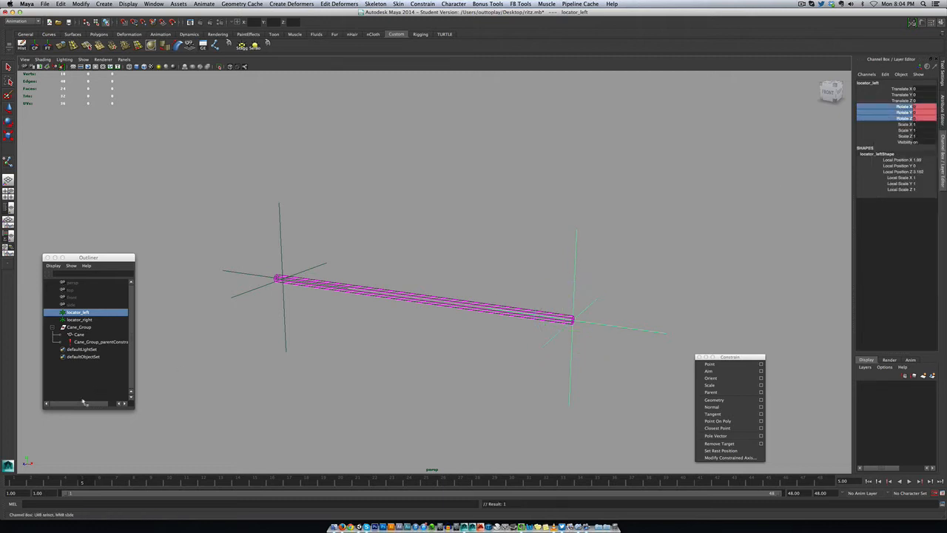
# Rotate locator_left to -90 degrees in Z at frame 12 and key its rotation there.
pyautogui.hotkey('alt', 'v')
pyautogui.moveTo(185, 481); pyautogui.dragTo(205, 482)
pyautogui.press('e')
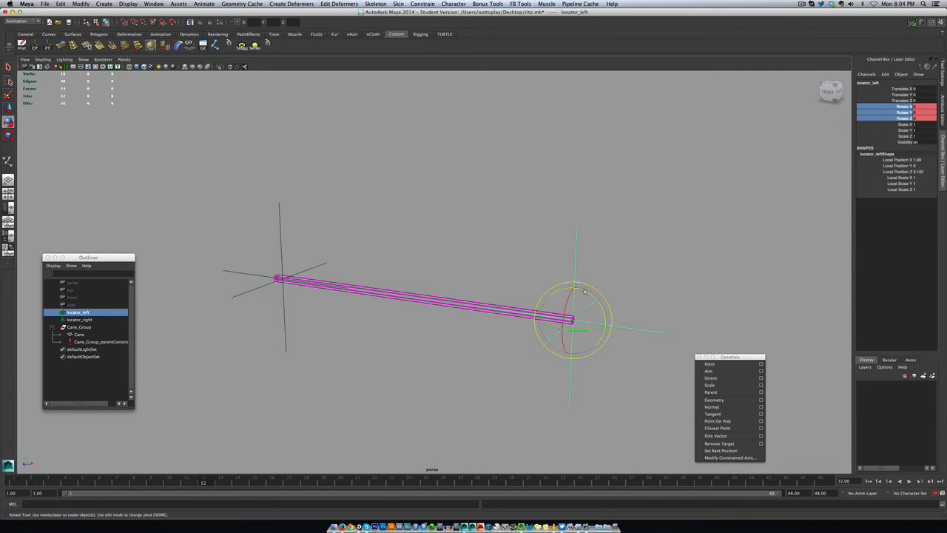
pyautogui.moveTo(584, 290); pyautogui.dragTo(621, 328)
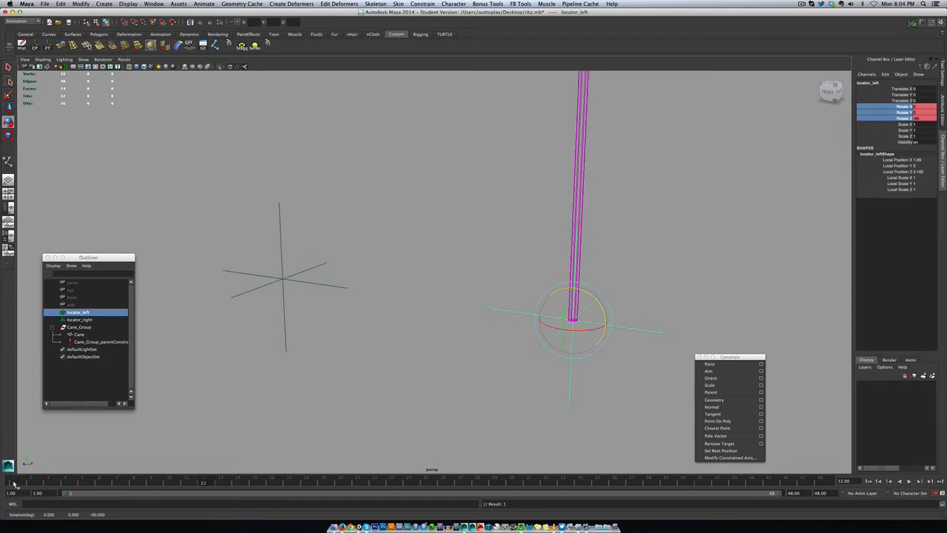
# Key locator_left's Rotate Z at 0 on frame 20, scrub through the motion to check it, and deselect the locator.
pyautogui.moveTo(17, 486); pyautogui.dragTo(349, 489)
pyautogui.doubleClick(926, 118)
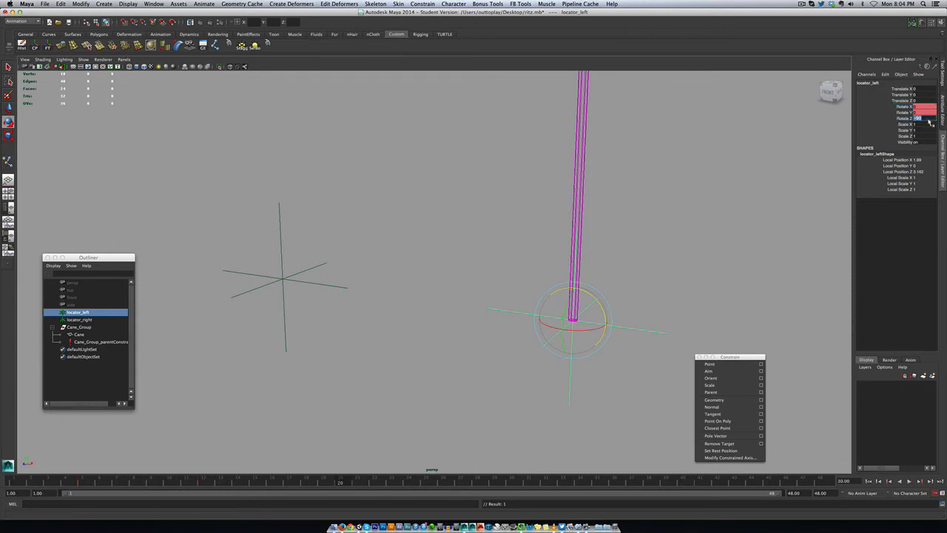
pyautogui.write('0')
pyautogui.press('Return')
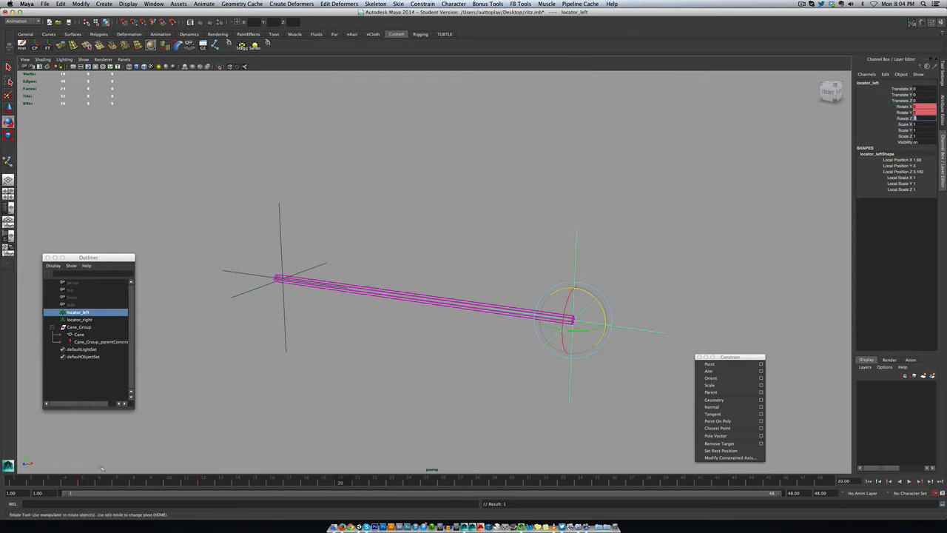
pyautogui.moveTo(22, 482); pyautogui.dragTo(374, 482)
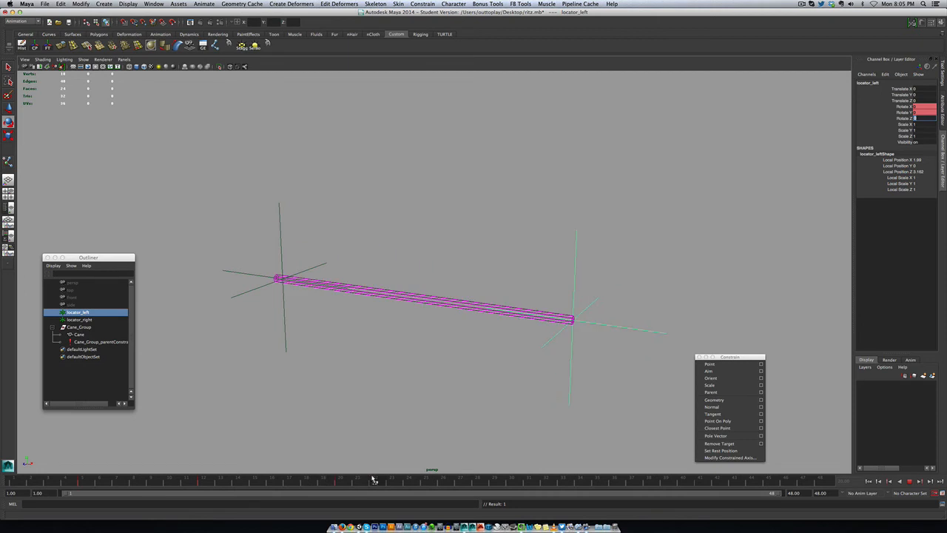
pyautogui.press('e')
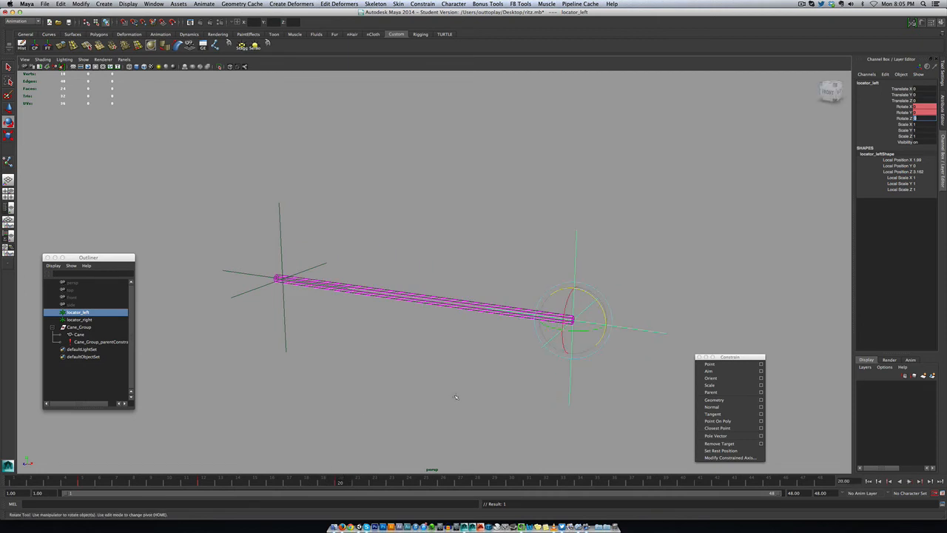
pyautogui.scroll(-3, 451, 380)
pyautogui.scroll(1, 451, 380)
pyautogui.click(373, 373)
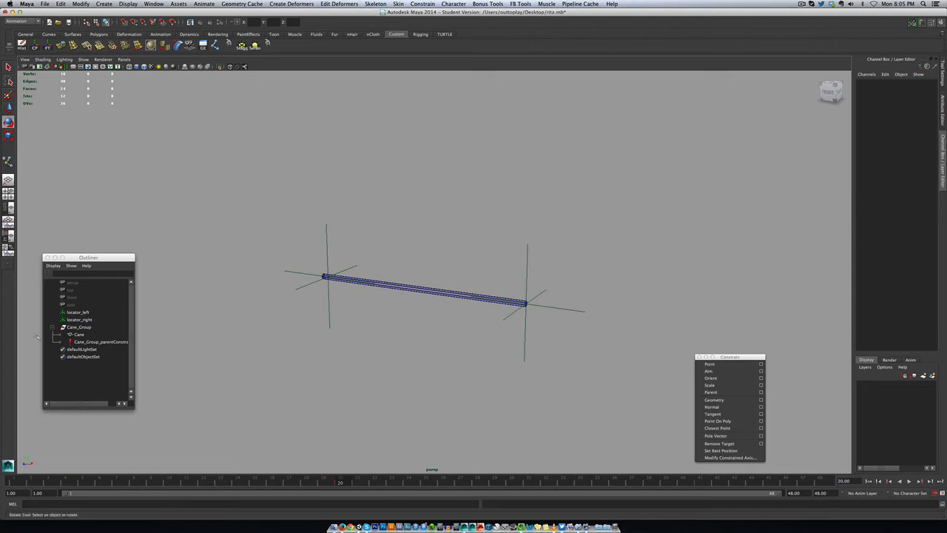
# Key Cane_Group's Locator Left W0 and Locator Right W1 constraint weights at frame 20.
pyautogui.click(79, 328)
pyautogui.click(305, 485)
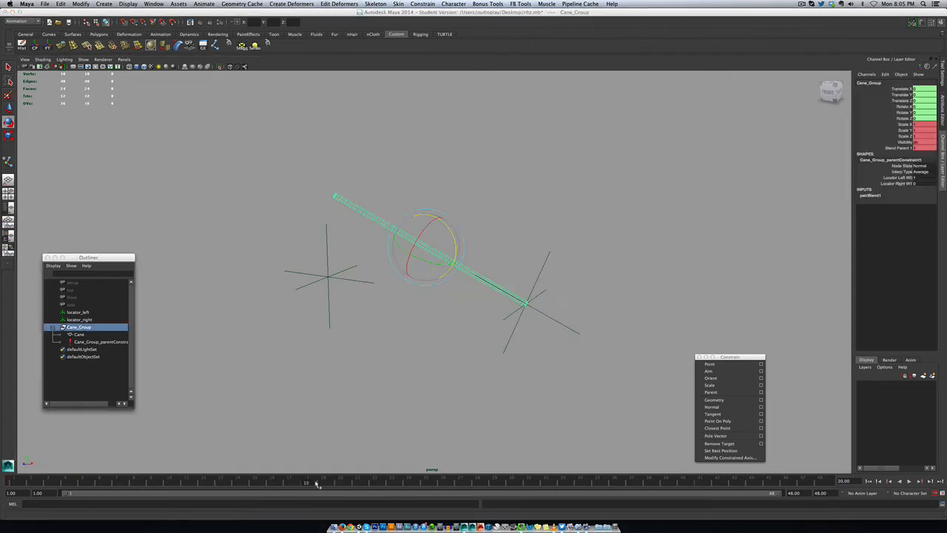
pyautogui.click(341, 484)
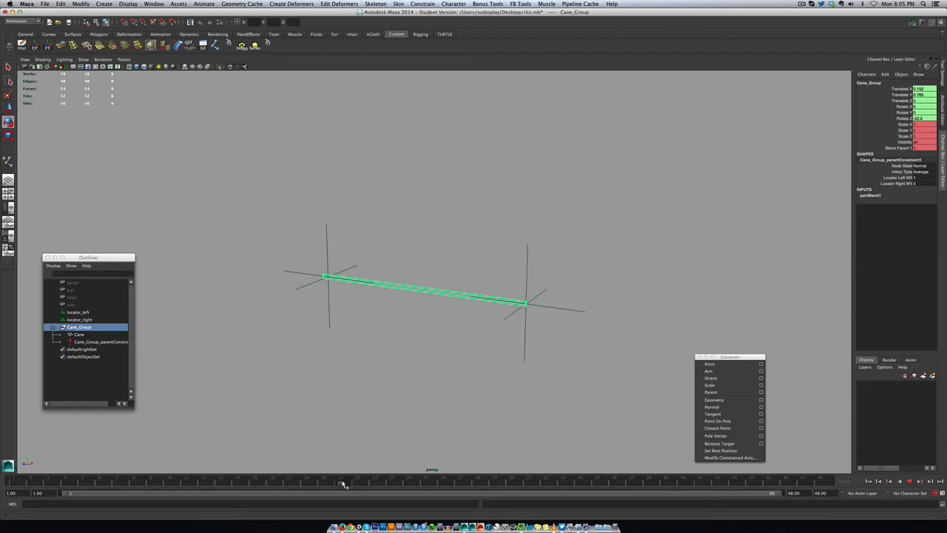
pyautogui.moveTo(895, 178); pyautogui.dragTo(897, 183)
pyautogui.rightClick(897, 184)
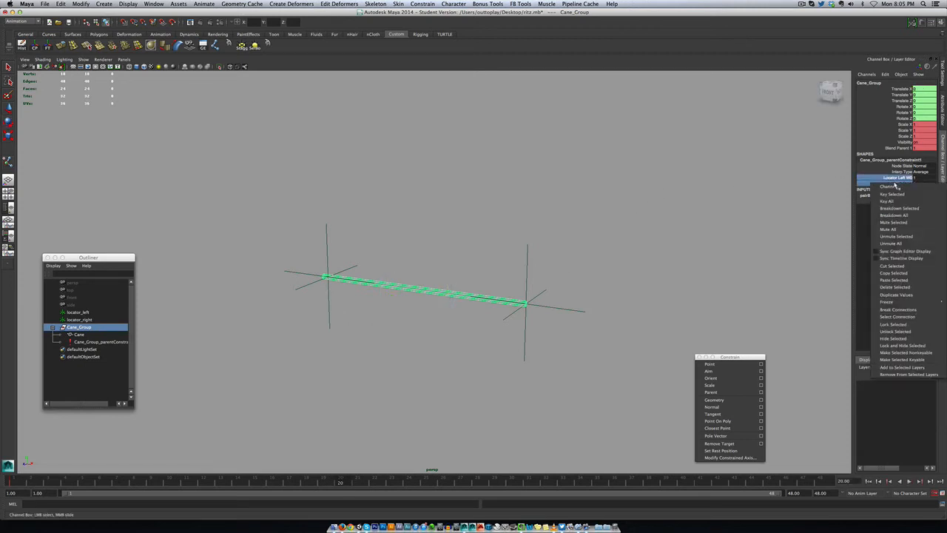
pyautogui.click(898, 196)
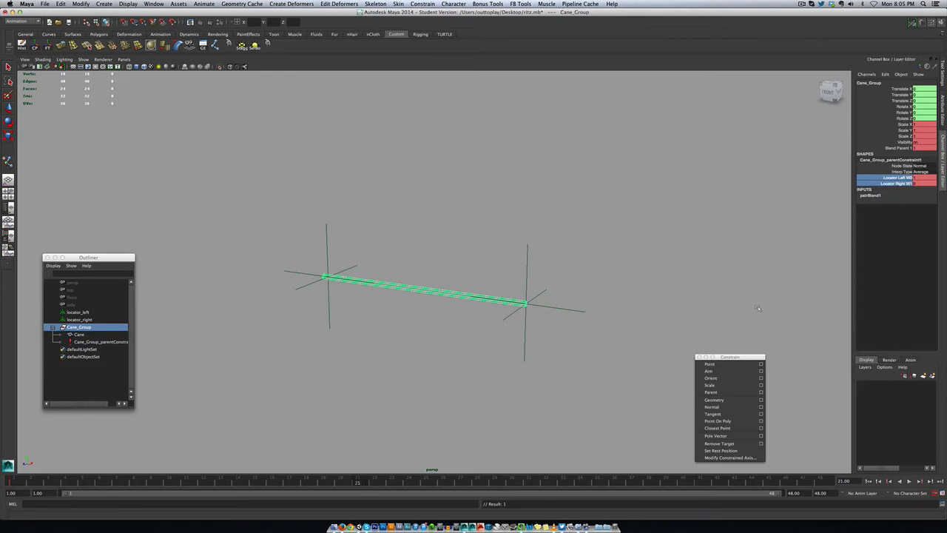
# At frame 21, set Cane_Group's Locator Left W0 to 0 and Locator Right W1 to 1, and key both weights.
pyautogui.doubleClick(925, 178)
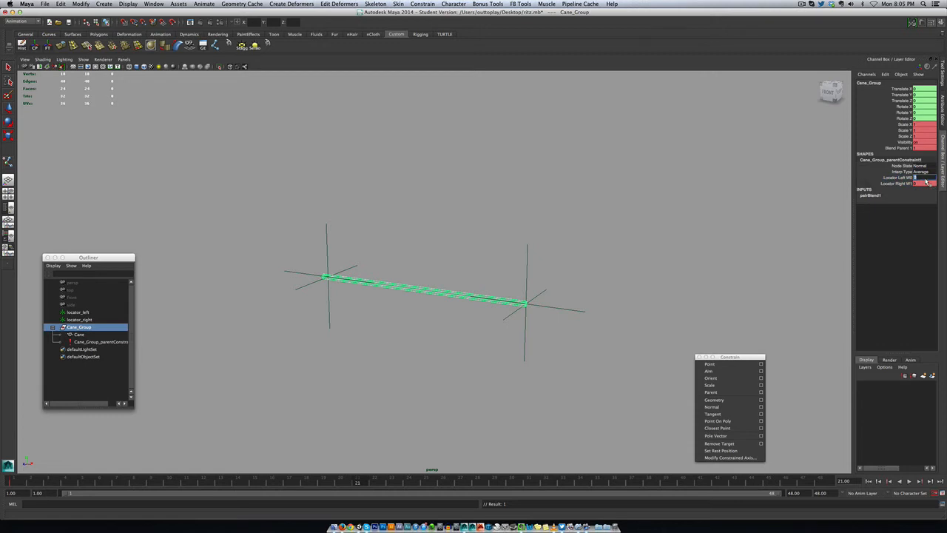
pyautogui.doubleClick(925, 183)
pyautogui.moveTo(902, 178); pyautogui.dragTo(902, 184)
pyautogui.rightClick(902, 183)
pyautogui.click(902, 194)
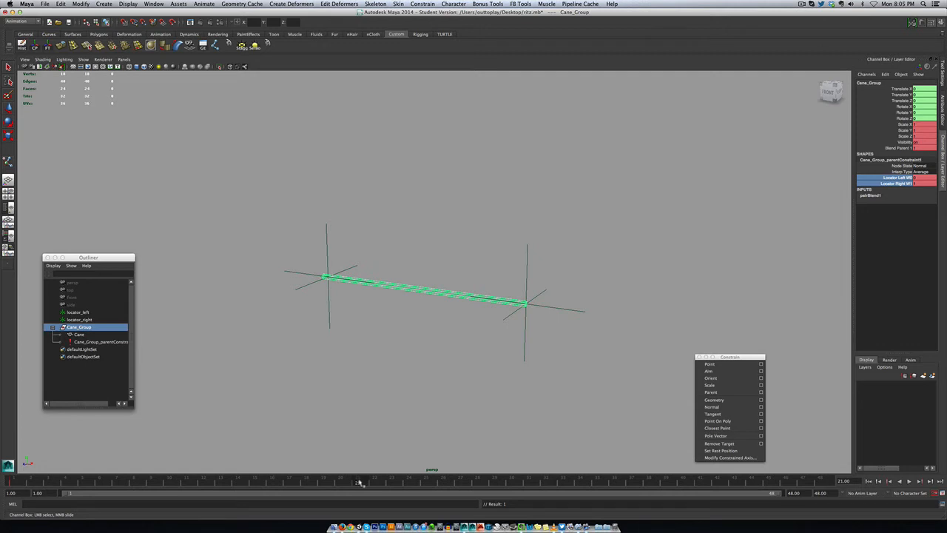
# Select locator_right and key only its Rotate Z channel at frame 22.
pyautogui.click(324, 225)
pyautogui.press('e')
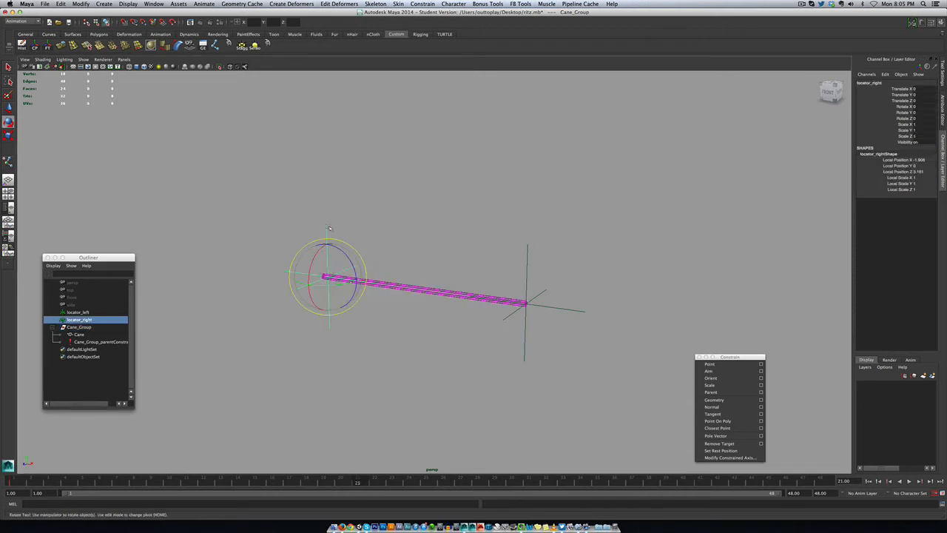
pyautogui.moveTo(354, 481); pyautogui.dragTo(379, 484)
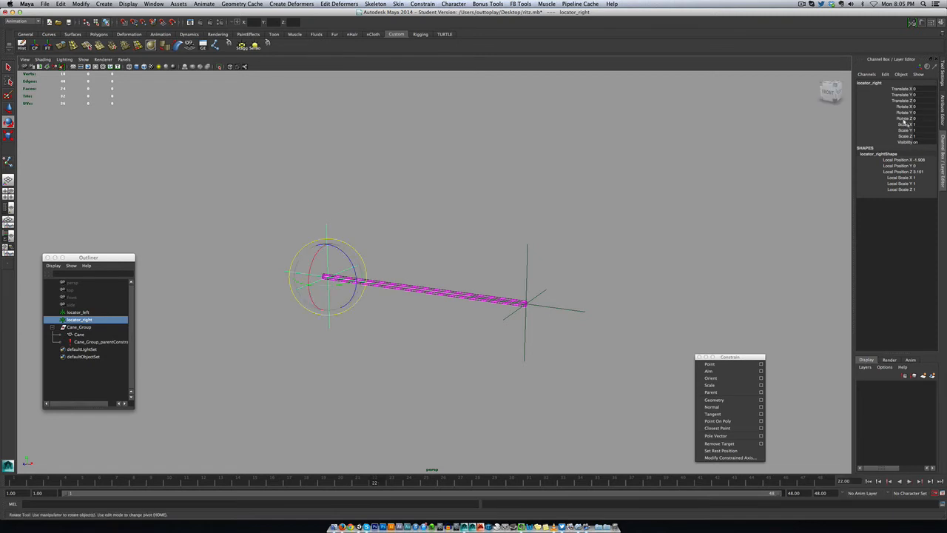
pyautogui.click(906, 118)
pyautogui.rightClick(904, 120)
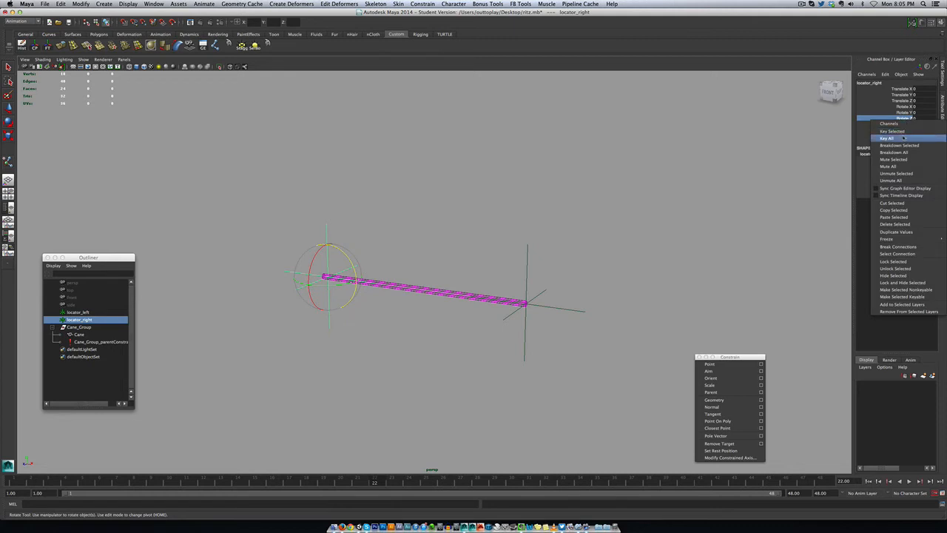
pyautogui.click(901, 132)
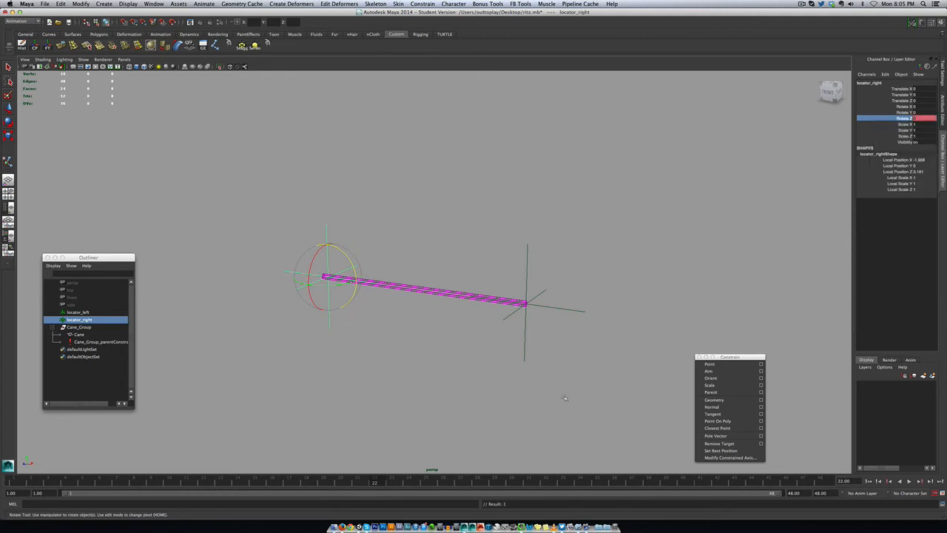
# Rotate locator_right to 90 degrees in Z at frame 30 and key it there.
pyautogui.click(510, 482)
pyautogui.moveTo(341, 253); pyautogui.dragTo(206, 222)
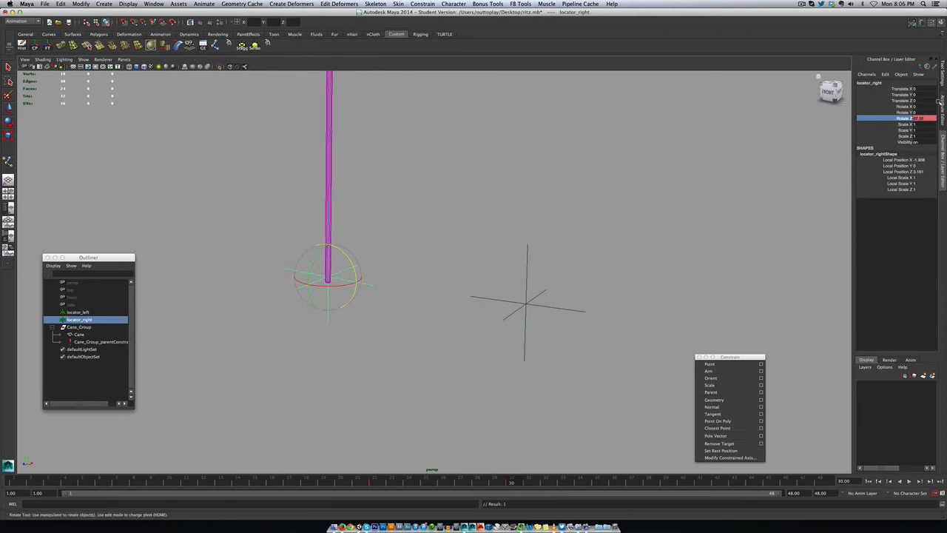
pyautogui.doubleClick(929, 120)
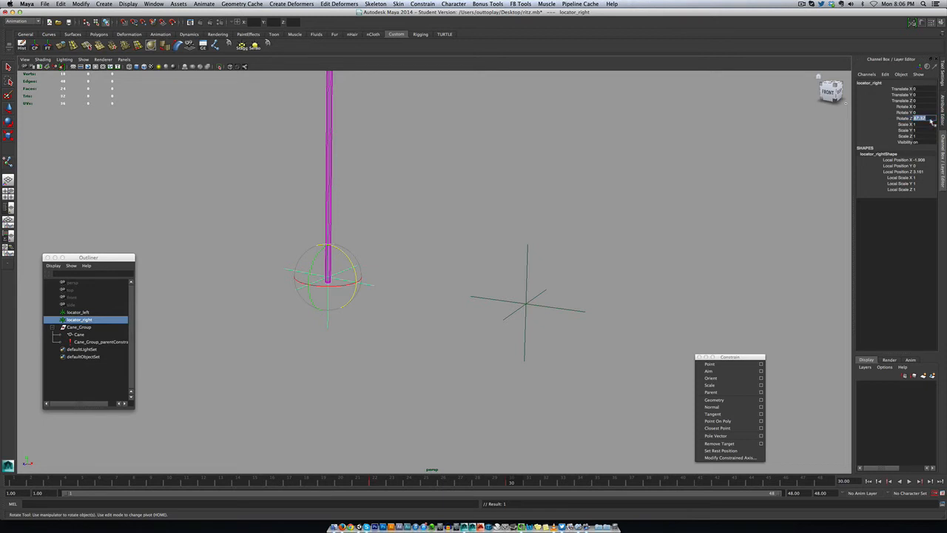
pyautogui.write('90')
pyautogui.press('Return')
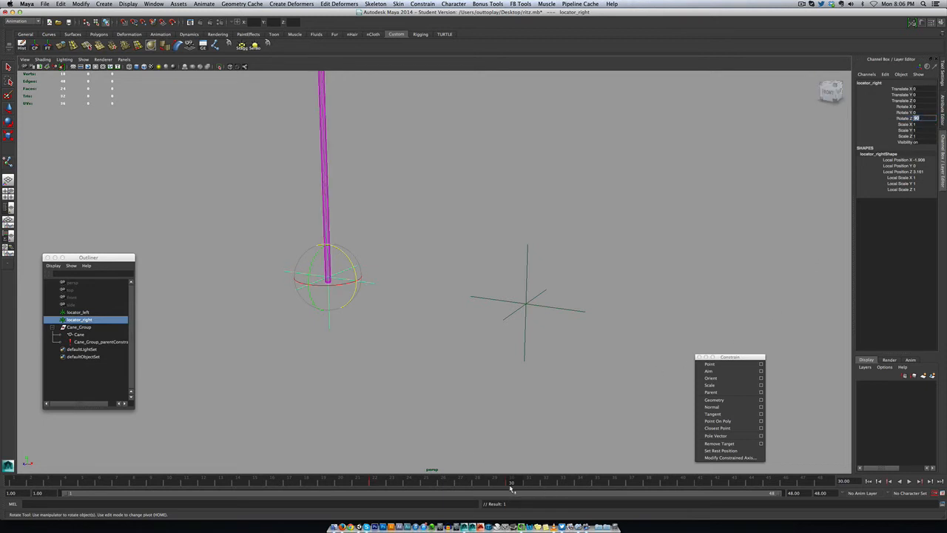
# Key locator_right's Rotate Z at frame 32 to hold the 90-degree pose.
pyautogui.moveTo(512, 486)
pyautogui.mouseDown()
pyautogui.moveTo(669, 490)
pyautogui.moveTo(659, 488)
pyautogui.mouseUp()
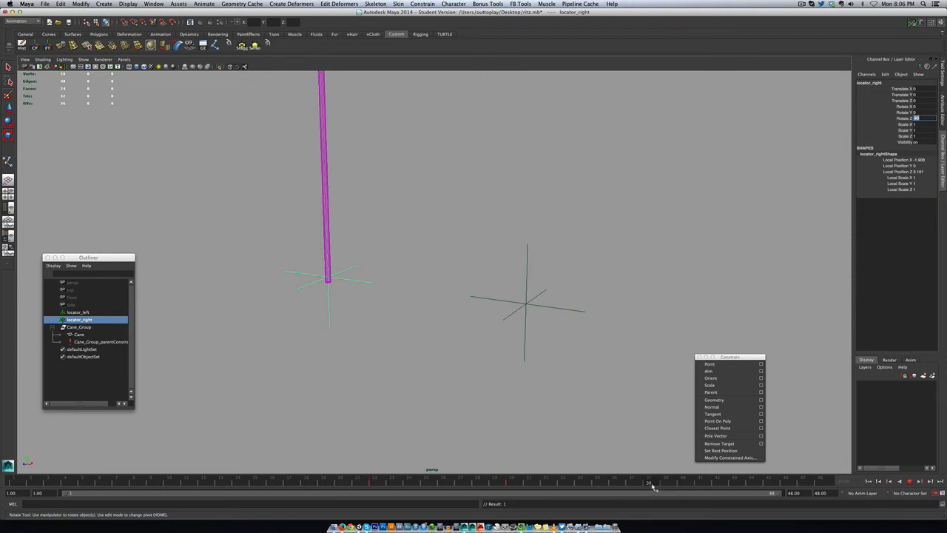
pyautogui.moveTo(653, 486); pyautogui.dragTo(546, 483)
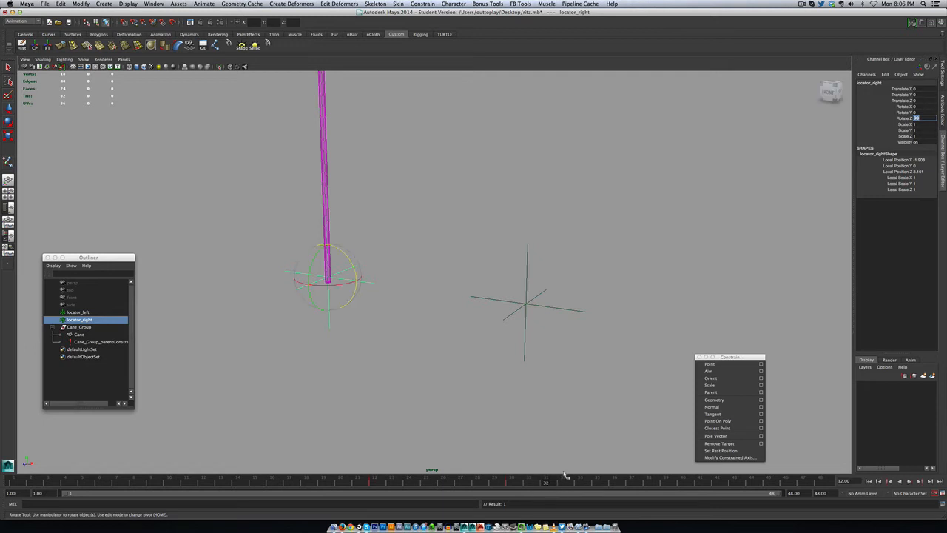
pyautogui.click(907, 120)
pyautogui.rightClick(906, 120)
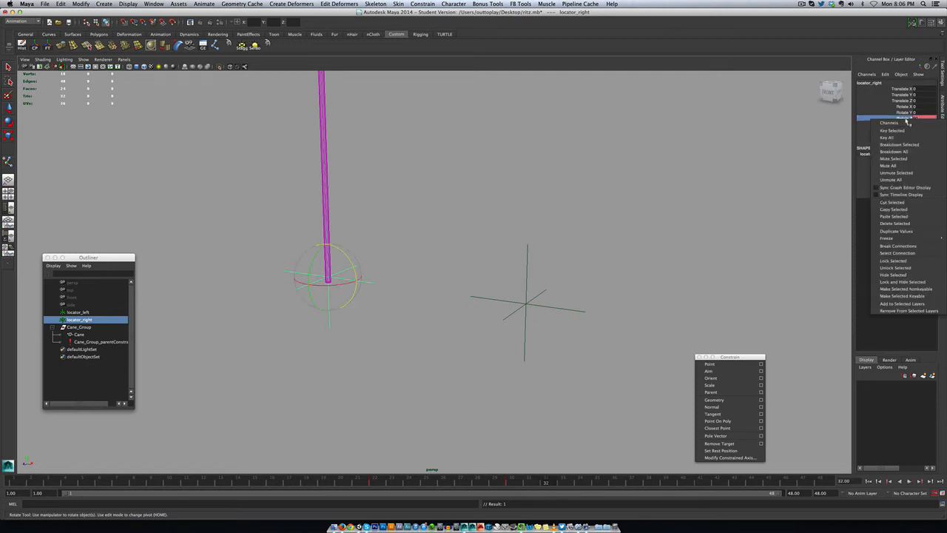
pyautogui.click(905, 131)
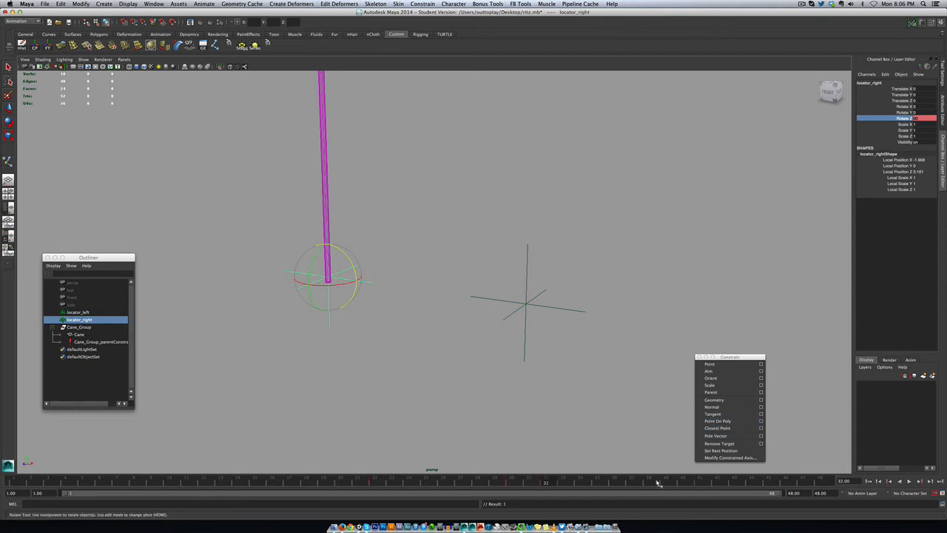
# Set locator_right's Rotate Z to 0 at frame 40.
pyautogui.click(688, 485)
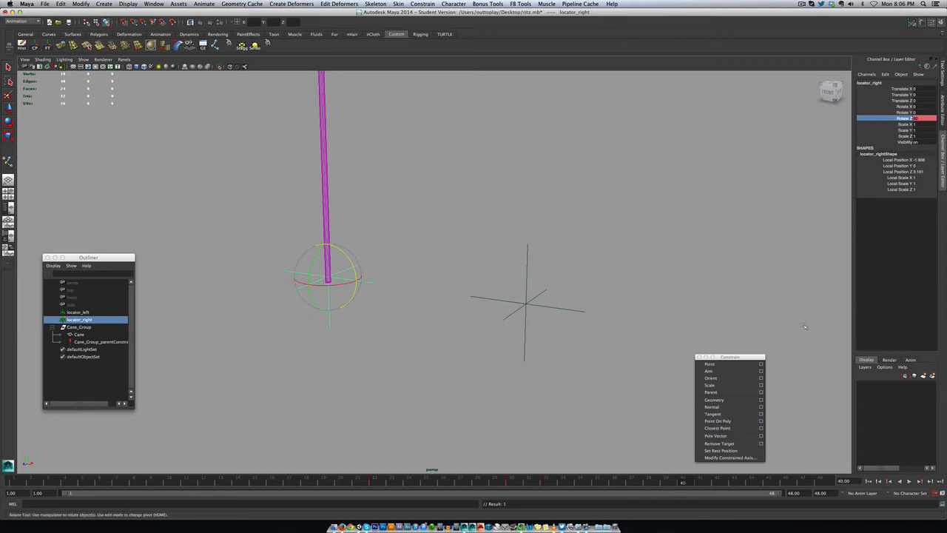
pyautogui.click(928, 119)
pyautogui.write('0')
pyautogui.press('Return')
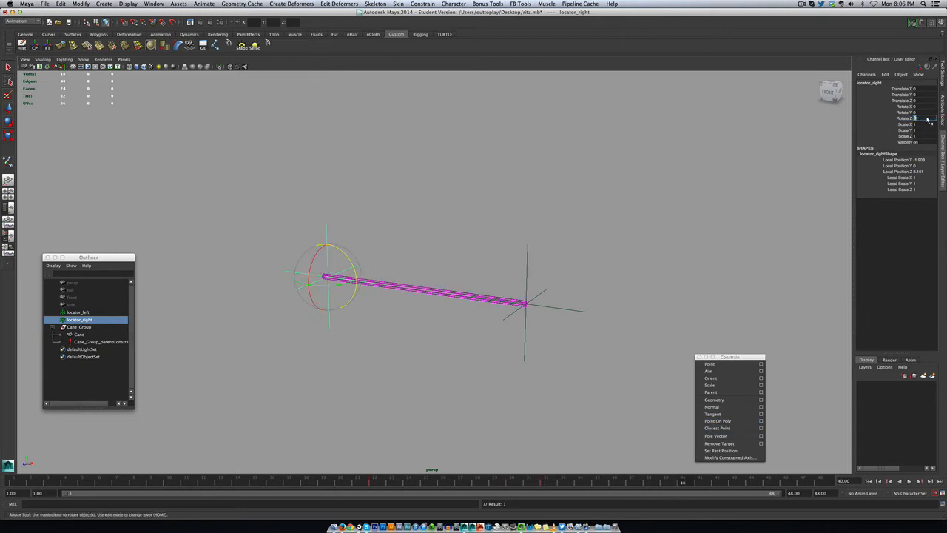
# Scrub and play back the full animation to review the cane pivoting around each locator, and stop at frame 1.
pyautogui.click(14, 482)
pyautogui.moveTo(19, 483); pyautogui.dragTo(721, 507)
pyautogui.click(613, 409)
pyautogui.hotkey('alt', 'v')
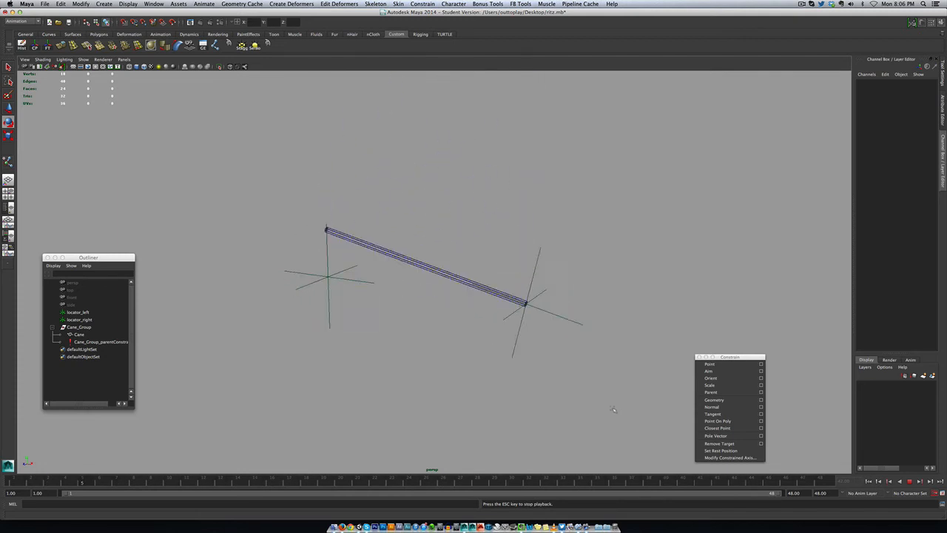
pyautogui.press('Escape')
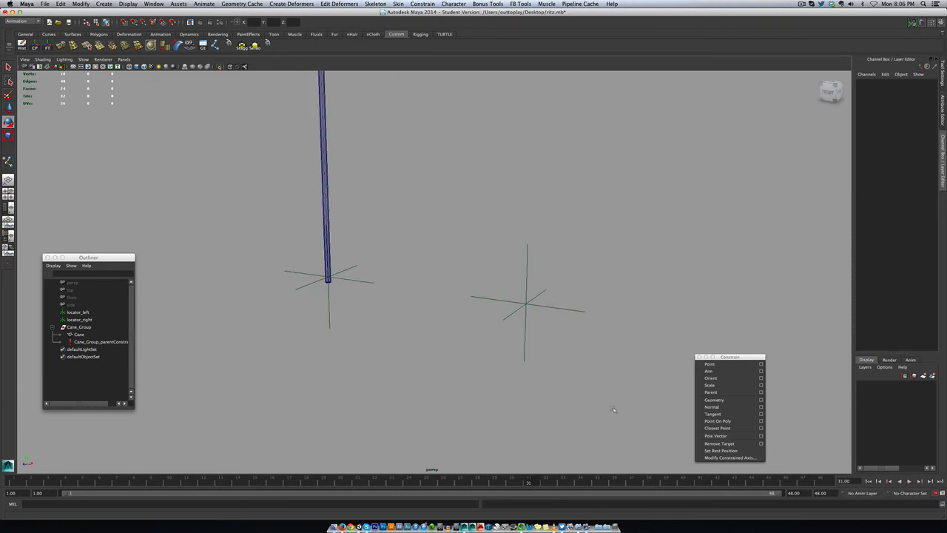
pyautogui.hotkey('alt', 'v')
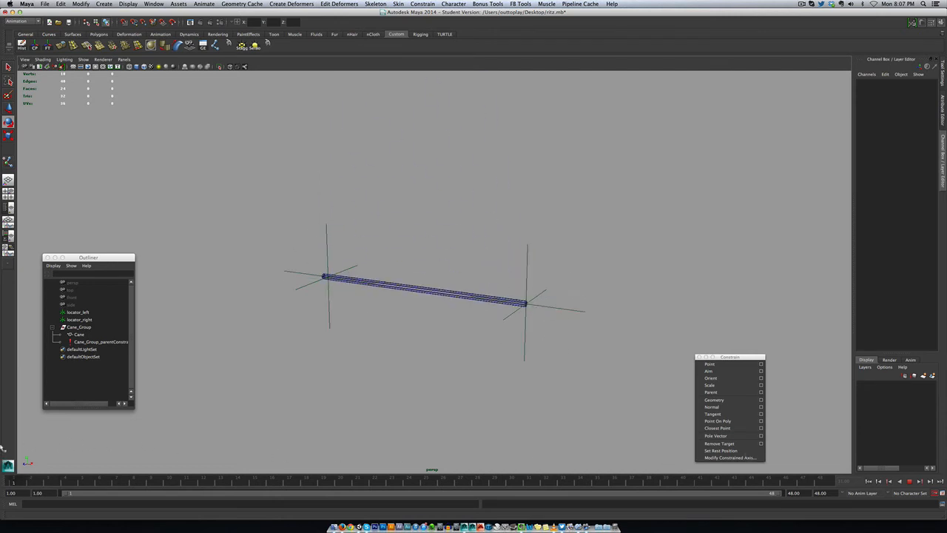
pyautogui.press('Escape')
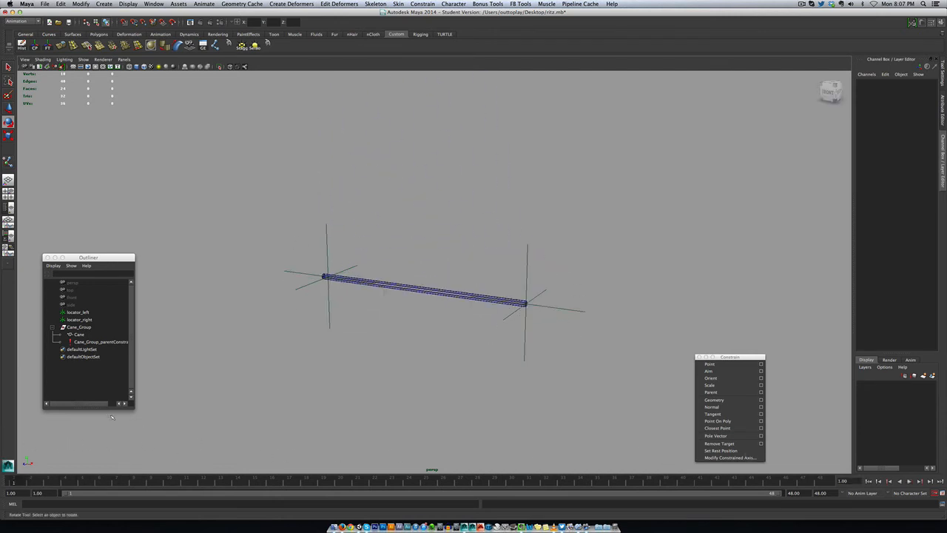
# Select Cane_Group, move to frame 40 and extend the playback range's end time to 80.
pyautogui.scroll(-4, 392, 383)
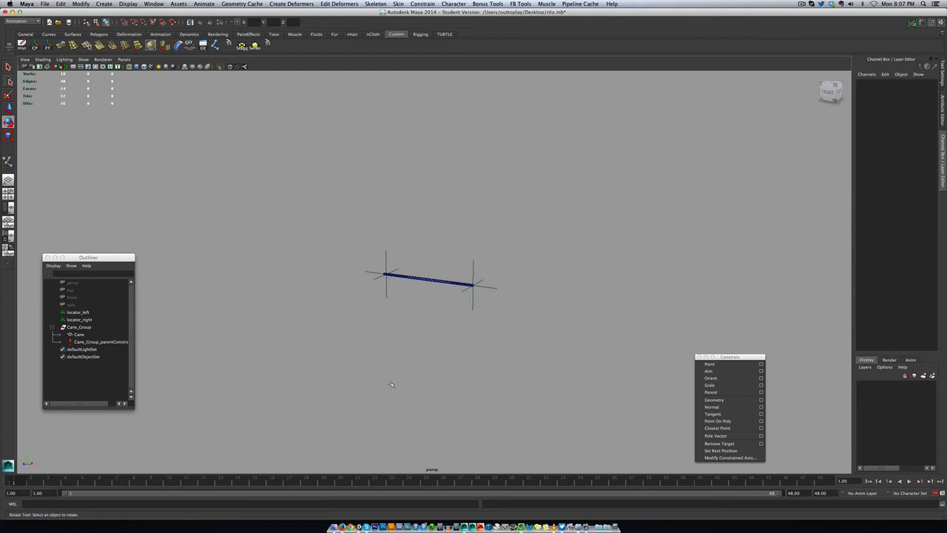
pyautogui.click(75, 328)
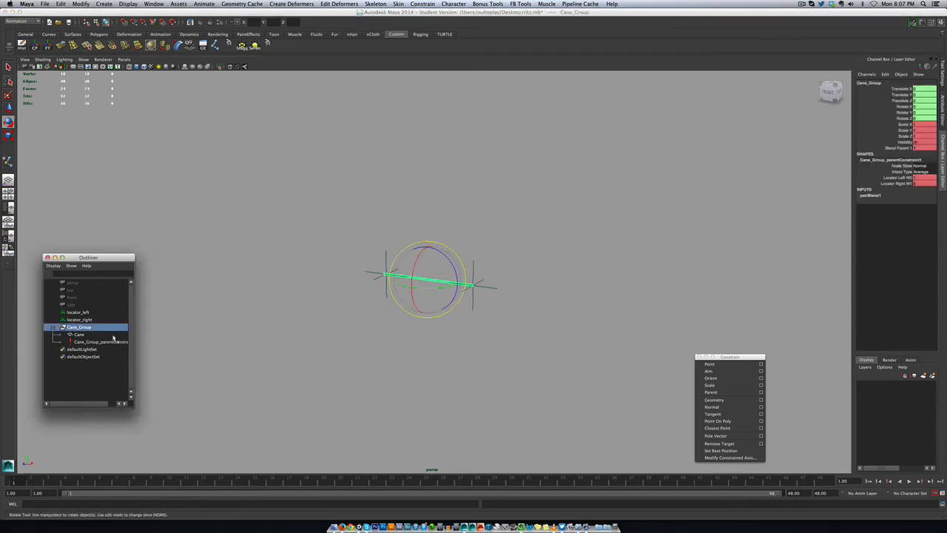
pyautogui.scroll(5, 432, 388)
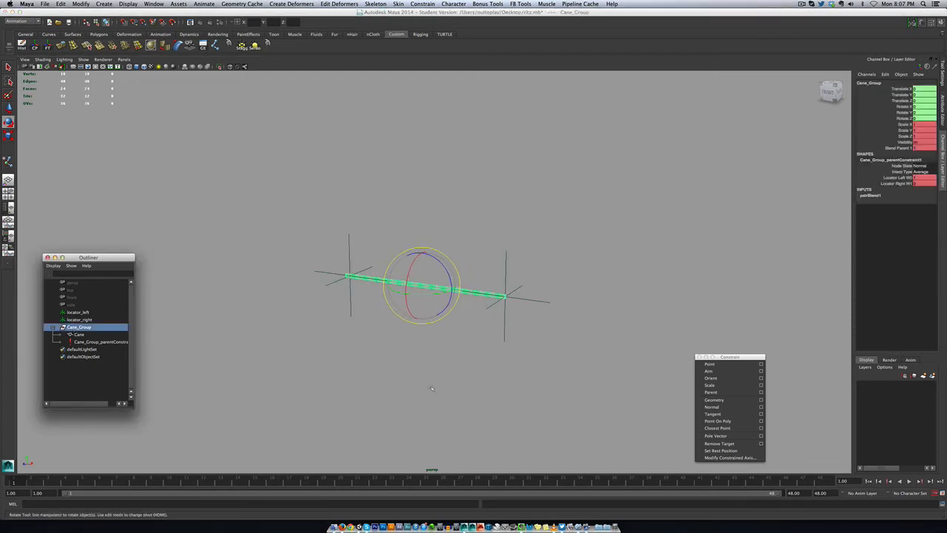
pyautogui.scroll(-3, 432, 391)
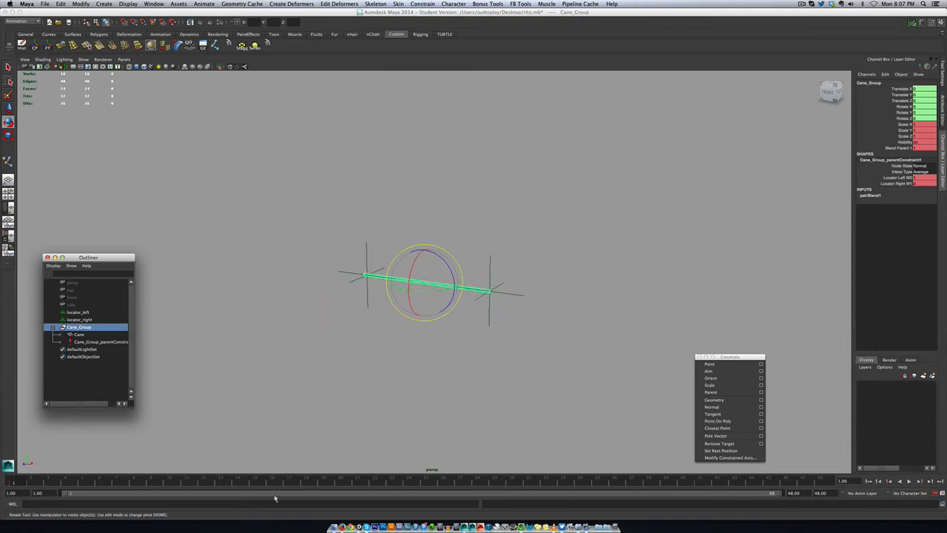
pyautogui.moveTo(34, 480); pyautogui.dragTo(689, 481)
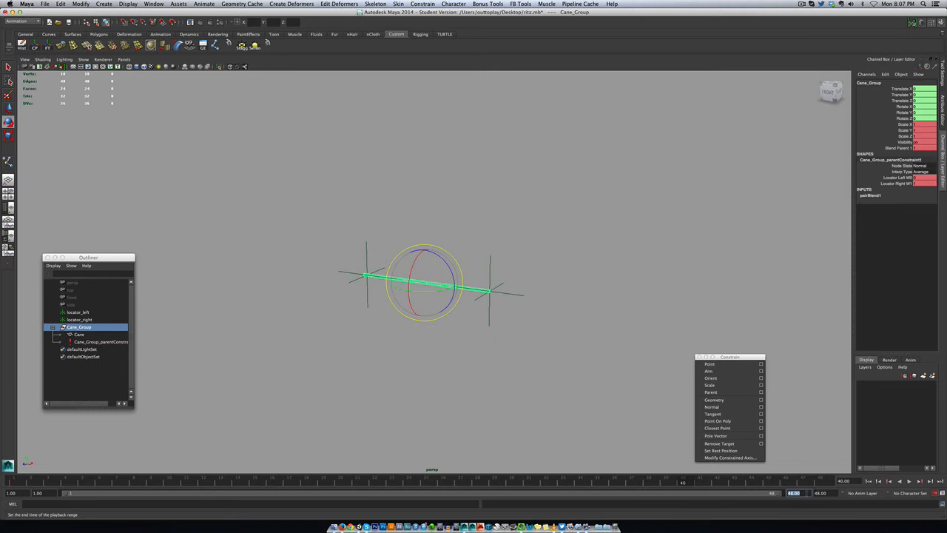
pyautogui.write('80')
pyautogui.press('Return')
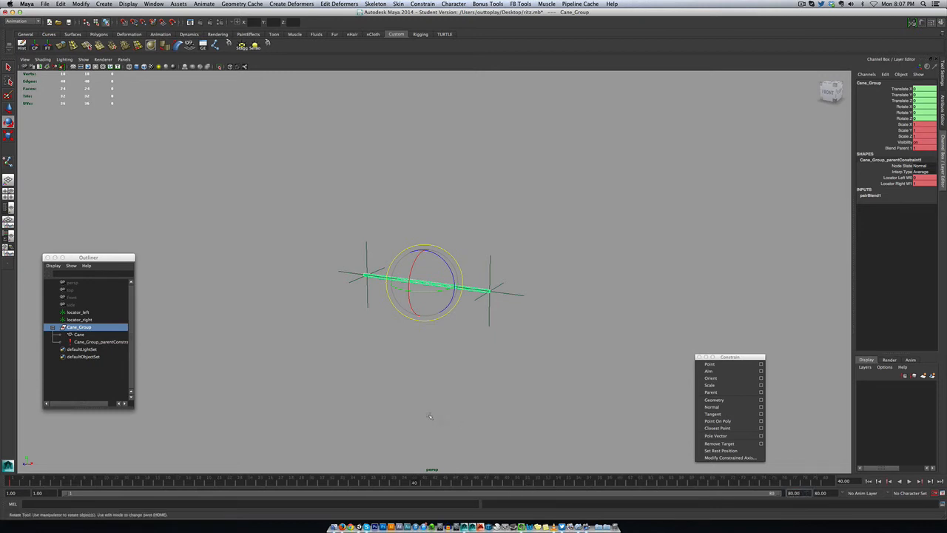
pyautogui.moveTo(430, 416)
pyautogui.keyDown('alt'); pyautogui.mouseDown()
pyautogui.moveTo(447, 378)
pyautogui.moveTo(422, 419)
pyautogui.moveTo(431, 427)
pyautogui.mouseUp(); pyautogui.keyUp('alt')
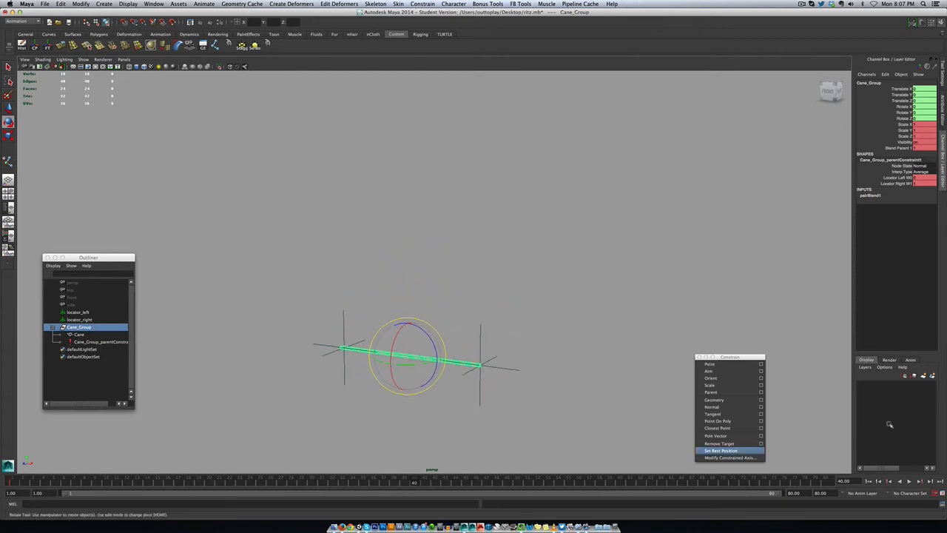
# Inspect the keyframes of locator_left and locator_right in turn, checking the timeline up to frame 40.
pyautogui.click(548, 321)
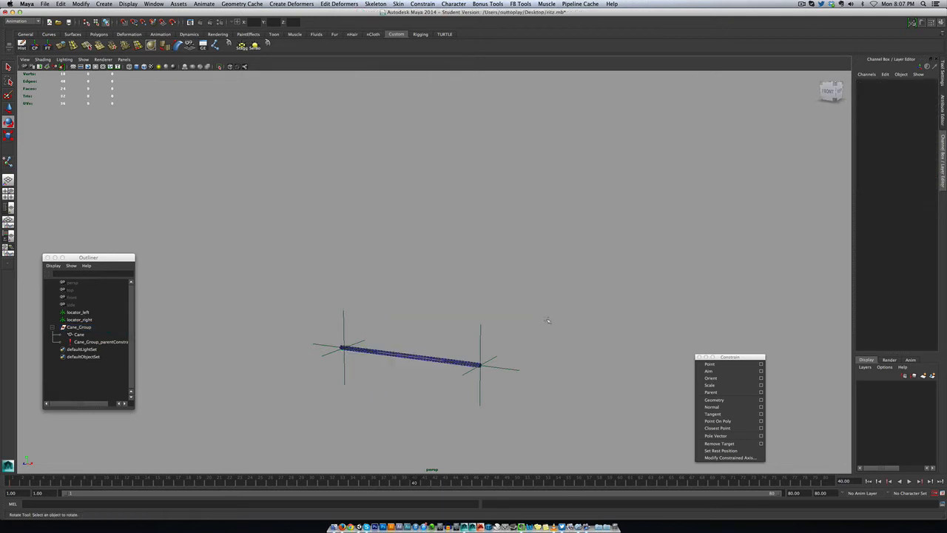
pyautogui.click(478, 342)
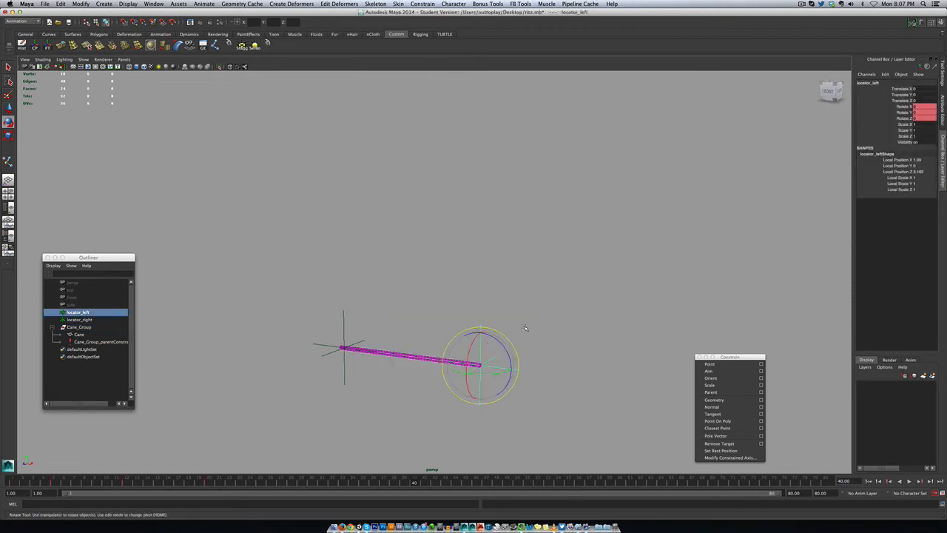
pyautogui.click(559, 306)
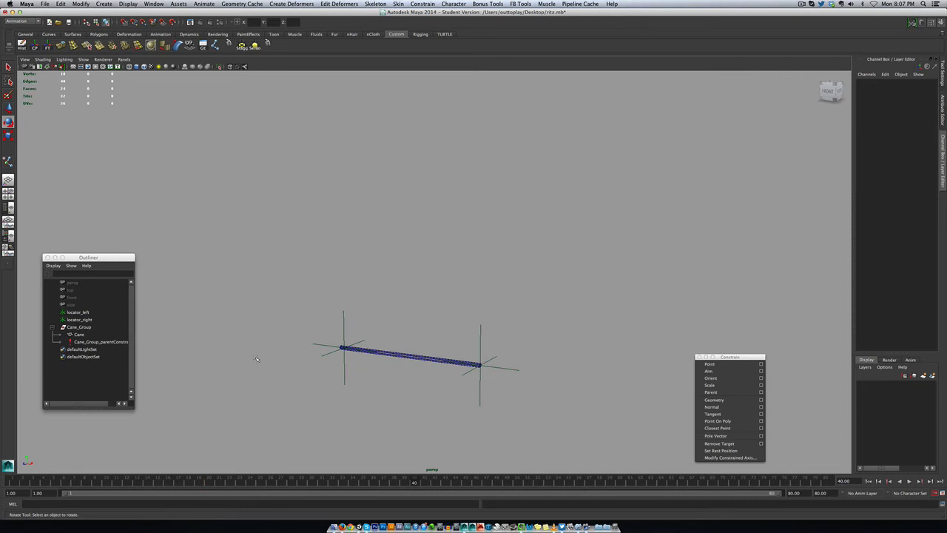
pyautogui.click(85, 327)
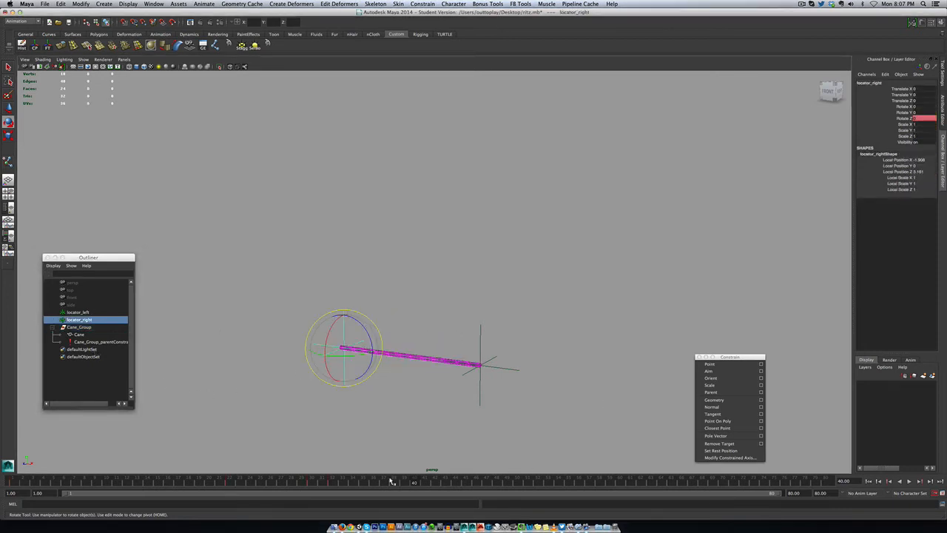
pyautogui.moveTo(391, 479); pyautogui.dragTo(415, 485)
# Key Cane_Group's Blend Parent 1 at frame 40, and set it to 0 at frame 41.
pyautogui.click(83, 327)
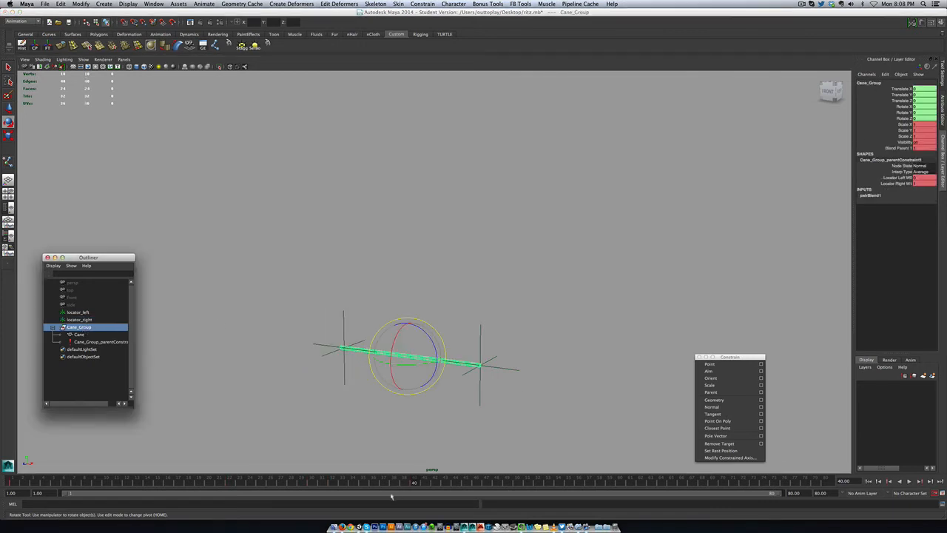
pyautogui.click(900, 148)
pyautogui.rightClick(903, 149)
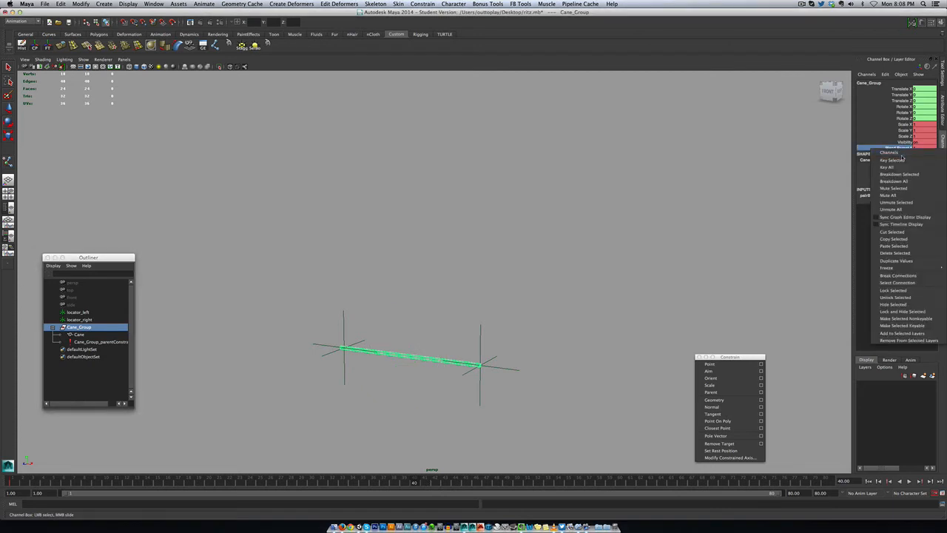
pyautogui.click(902, 159)
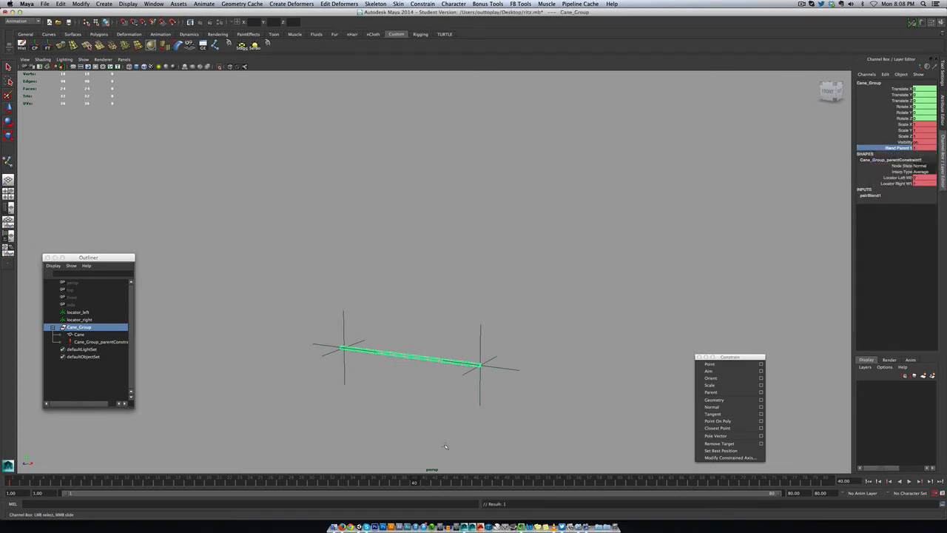
pyautogui.click(428, 483)
pyautogui.doubleClick(920, 148)
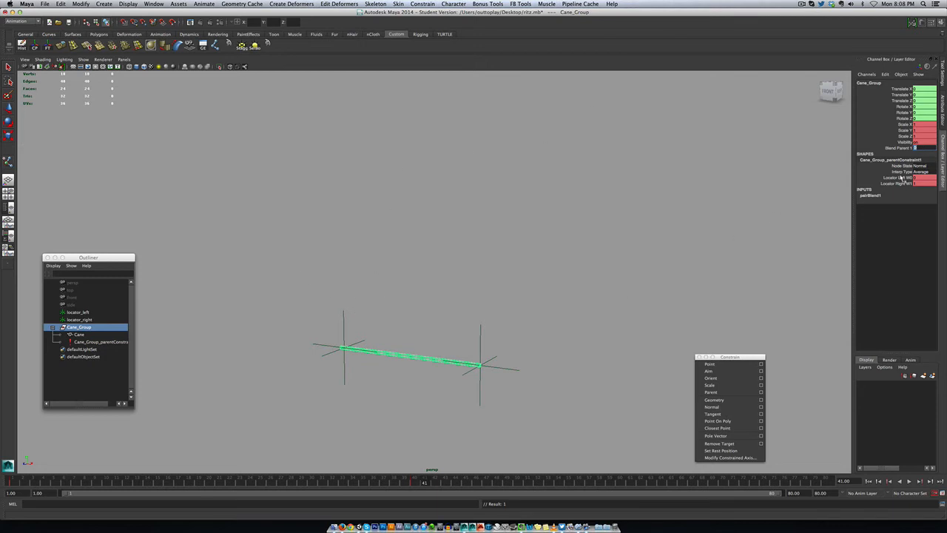
# Try moving both locators upward together at frame 41, undo the move and clear the selection.
pyautogui.click(389, 279)
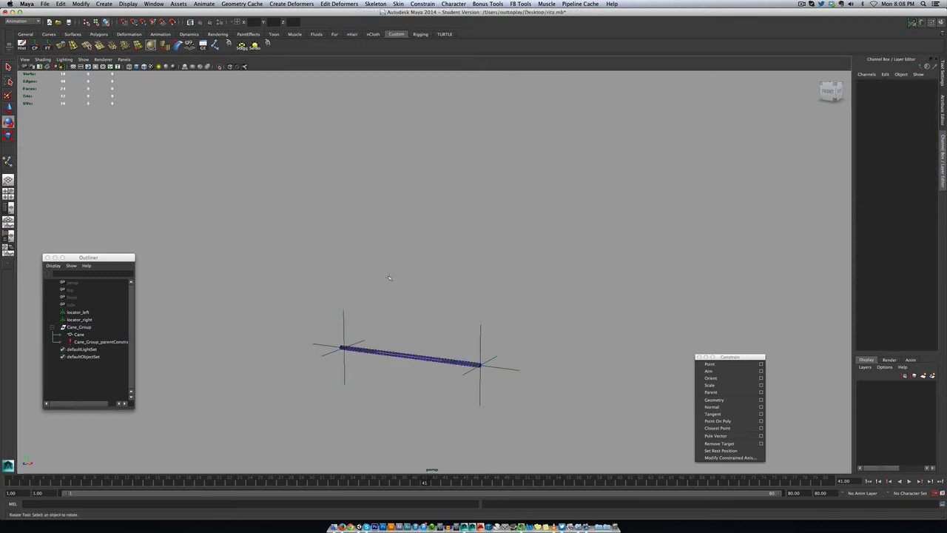
pyautogui.moveTo(325, 299); pyautogui.dragTo(490, 332)
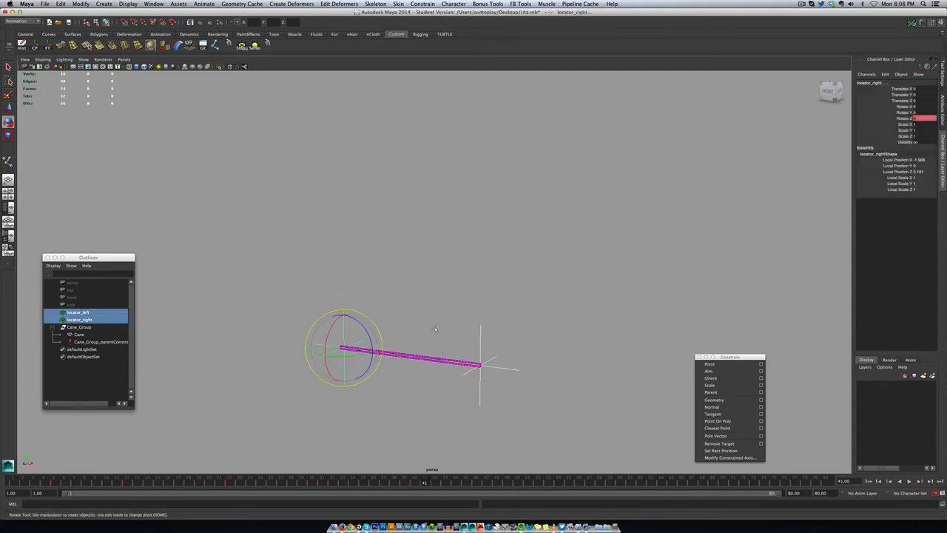
pyautogui.press('w')
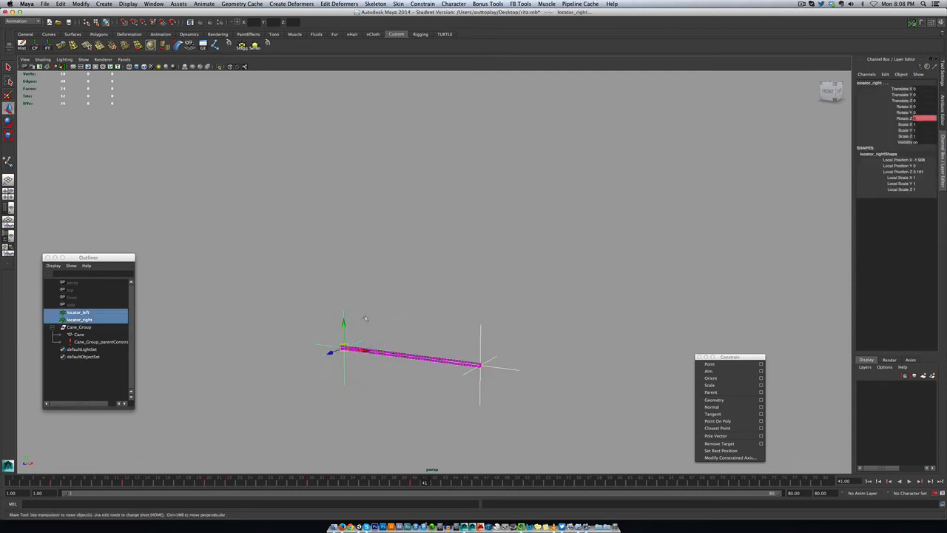
pyautogui.moveTo(344, 323); pyautogui.dragTo(344, 272)
pyautogui.press('z')
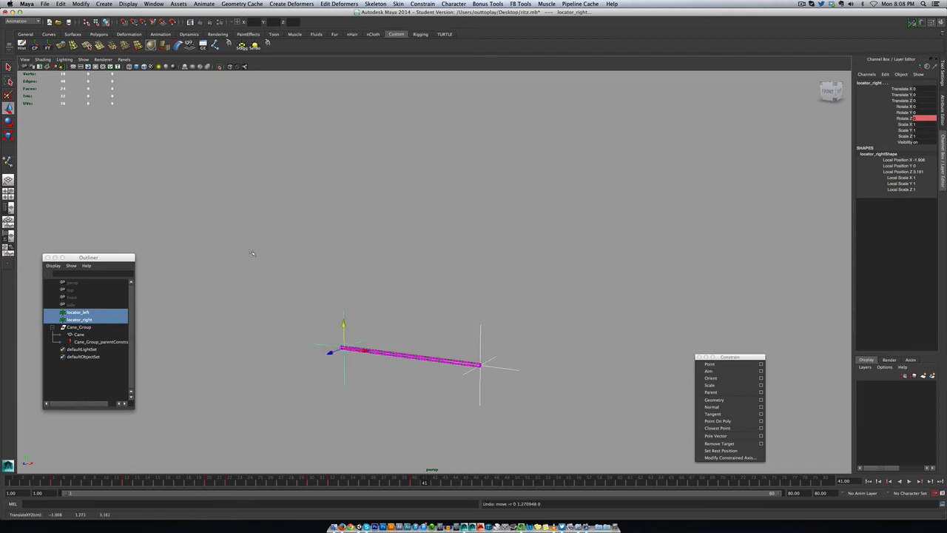
pyautogui.click(252, 283)
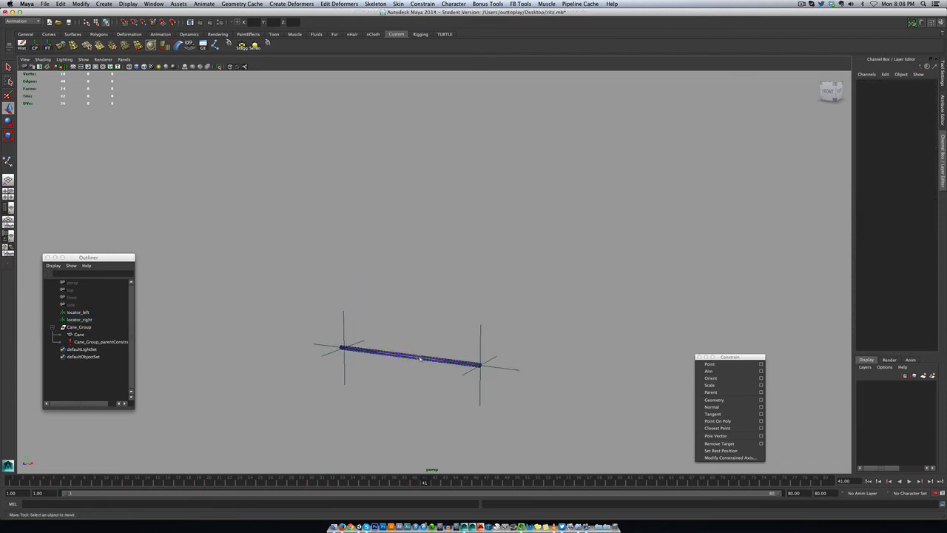
# Key all Translate and Rotate channels of Cane_Group at frame 41.
pyautogui.click(420, 359)
pyautogui.click(75, 329)
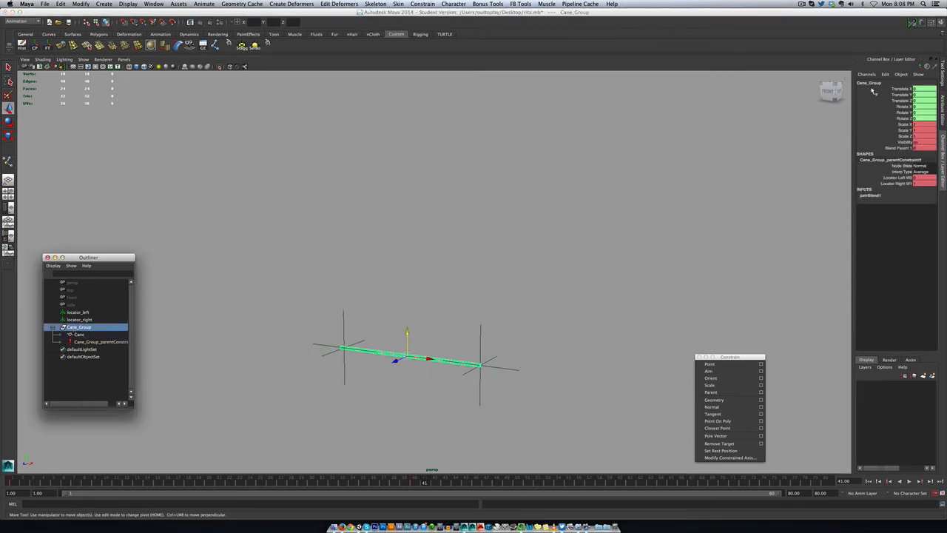
pyautogui.moveTo(910, 89); pyautogui.dragTo(906, 101)
pyautogui.rightClick(906, 103)
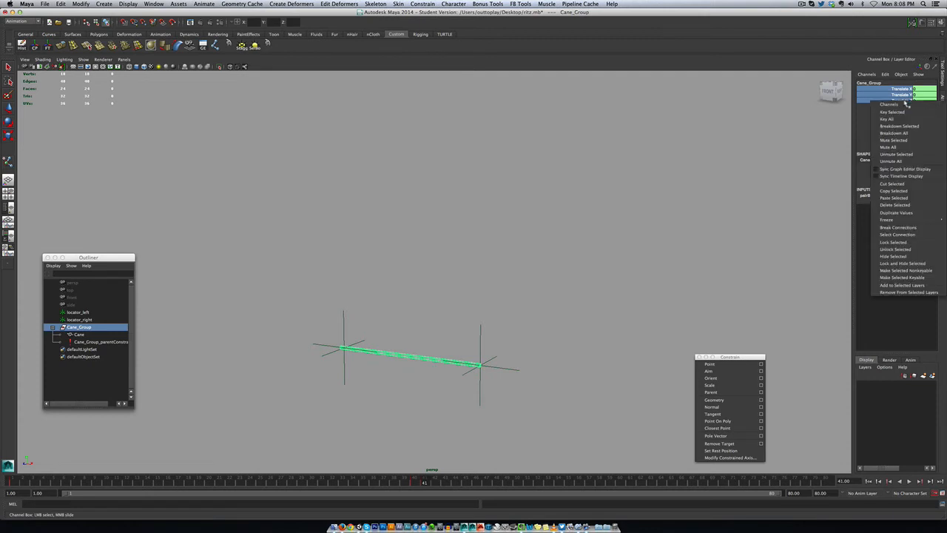
pyautogui.click(865, 110)
pyautogui.click(893, 101)
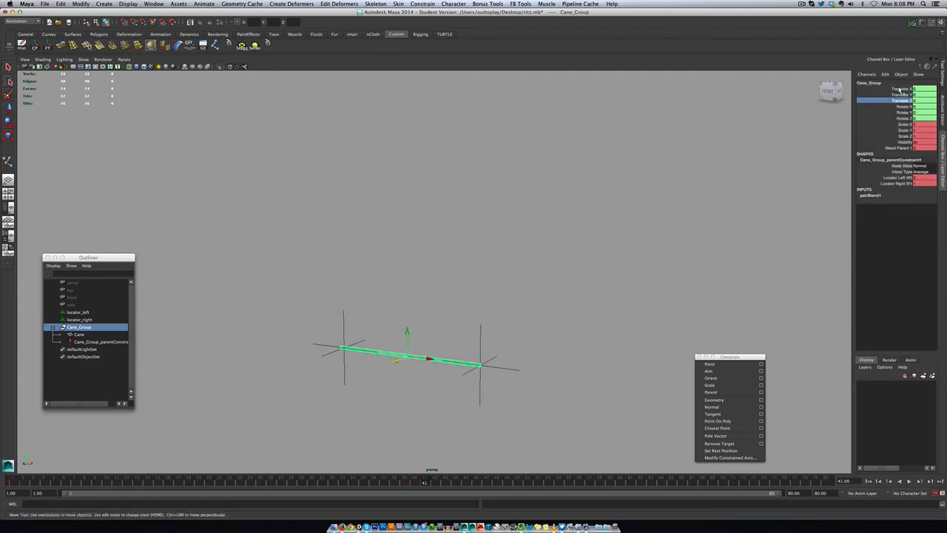
pyautogui.moveTo(901, 89); pyautogui.dragTo(906, 119)
pyautogui.rightClick(905, 118)
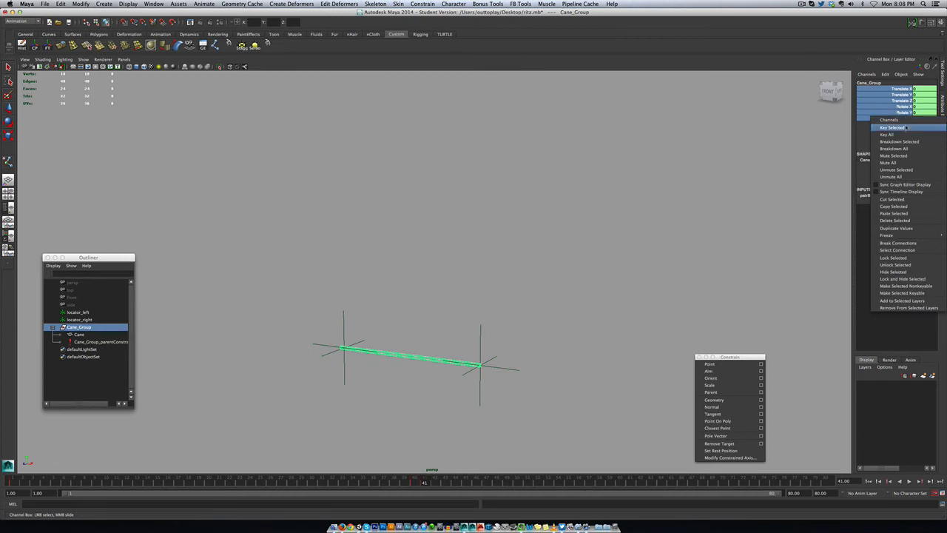
pyautogui.click(906, 131)
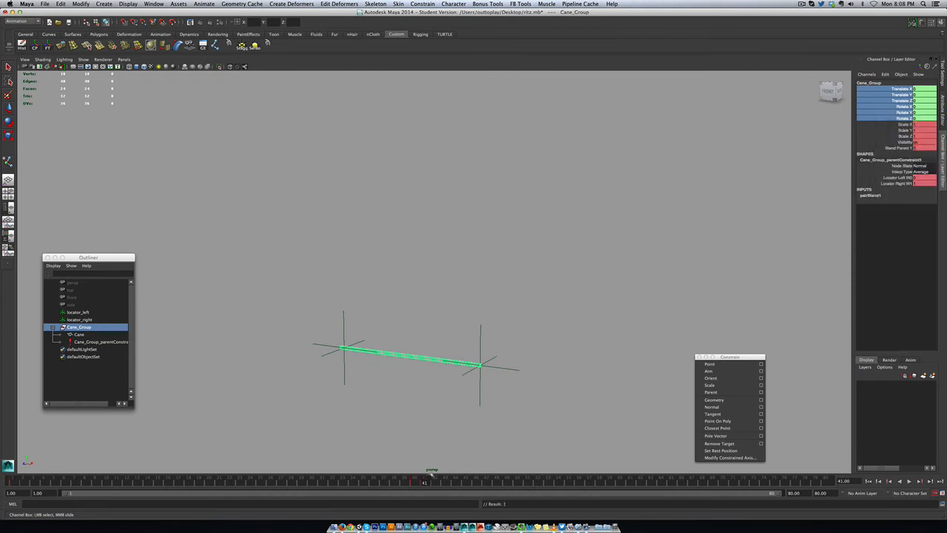
# At frame 50, raise Cane_Group to a Translate Y of about 5.17 and rotate it around Z to just past vertical.
pyautogui.moveTo(426, 480); pyautogui.dragTo(516, 484)
pyautogui.click(75, 329)
pyautogui.press('w')
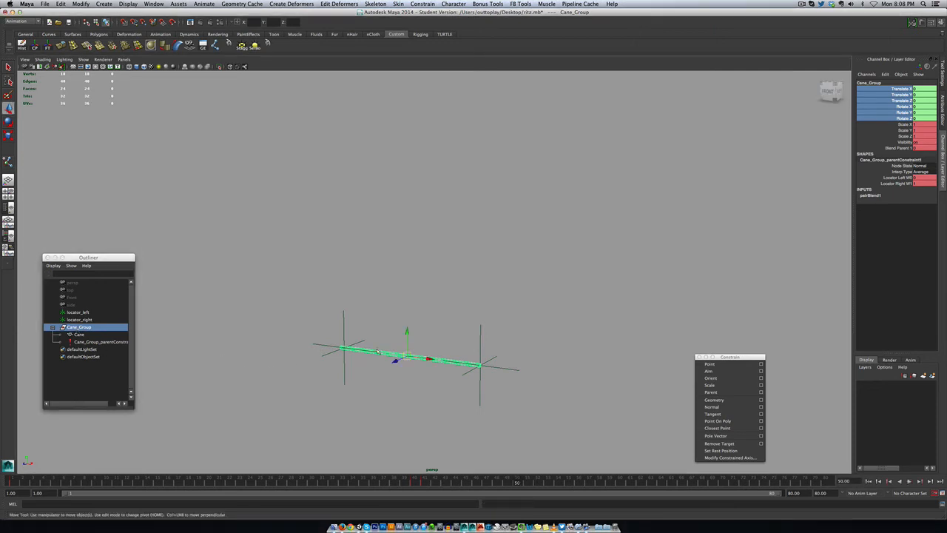
pyautogui.moveTo(405, 331); pyautogui.dragTo(420, 136)
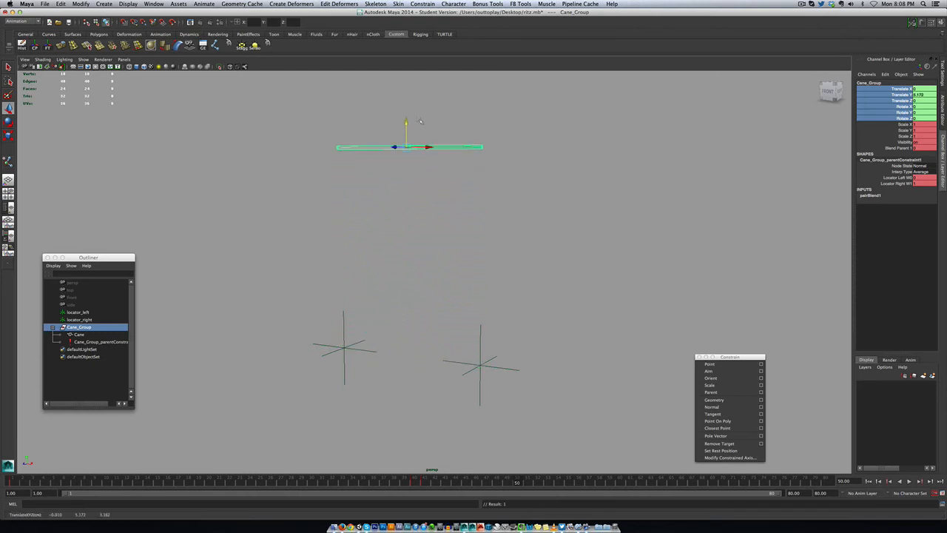
pyautogui.press('e')
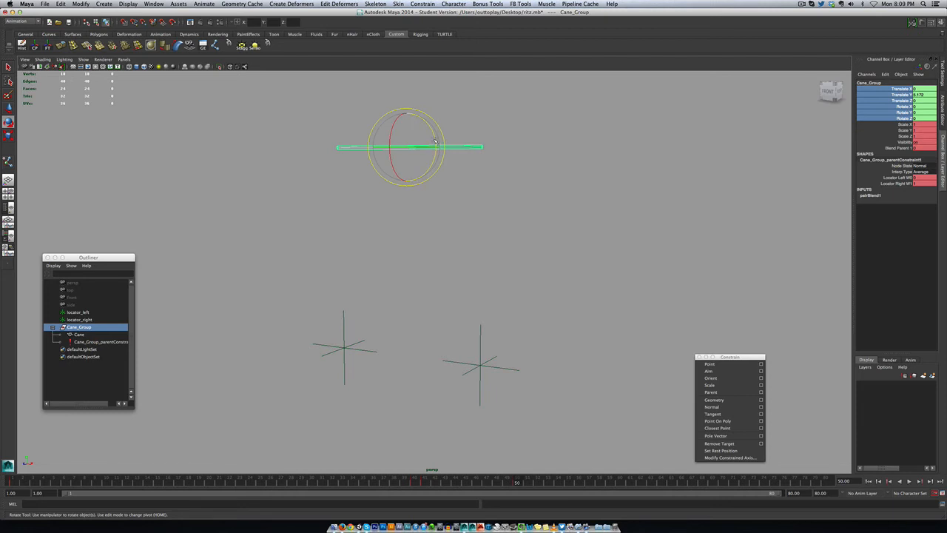
pyautogui.moveTo(435, 140); pyautogui.dragTo(330, 116)
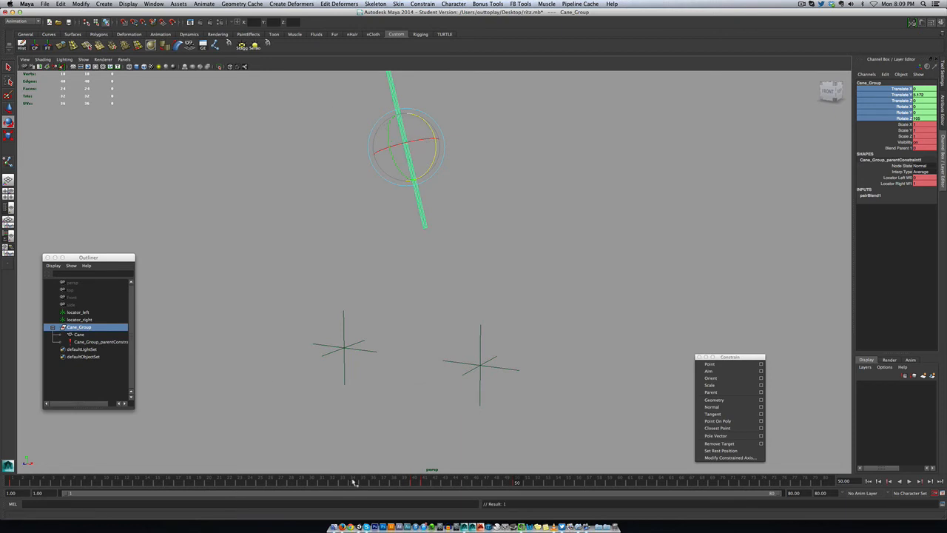
# At frame 55, rotate Cane_Group to about 216 degrees in Z, lower it to about 4.39 in Translate Y, and play back the toss.
pyautogui.moveTo(355, 484)
pyautogui.mouseDown()
pyautogui.moveTo(501, 484)
pyautogui.moveTo(188, 484)
pyautogui.moveTo(370, 497)
pyautogui.moveTo(613, 489)
pyautogui.moveTo(567, 489)
pyautogui.mouseUp()
pyautogui.press('e')
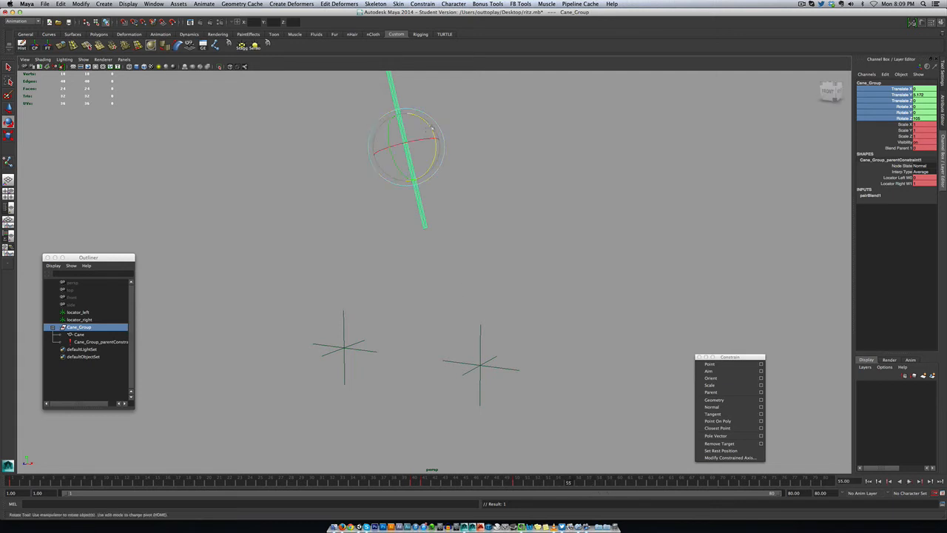
pyautogui.click(431, 127)
pyautogui.moveTo(430, 127); pyautogui.dragTo(311, 99)
pyautogui.press('w')
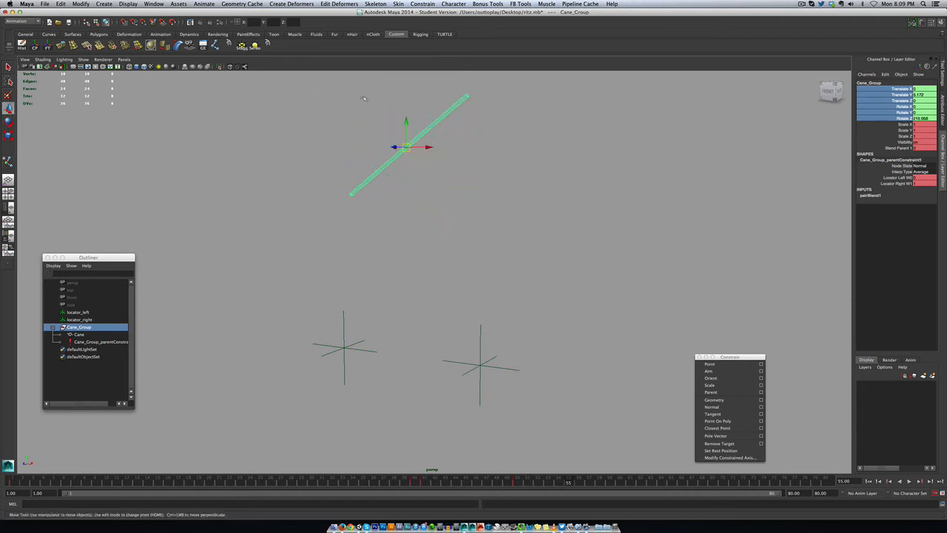
pyautogui.moveTo(404, 124); pyautogui.dragTo(404, 153)
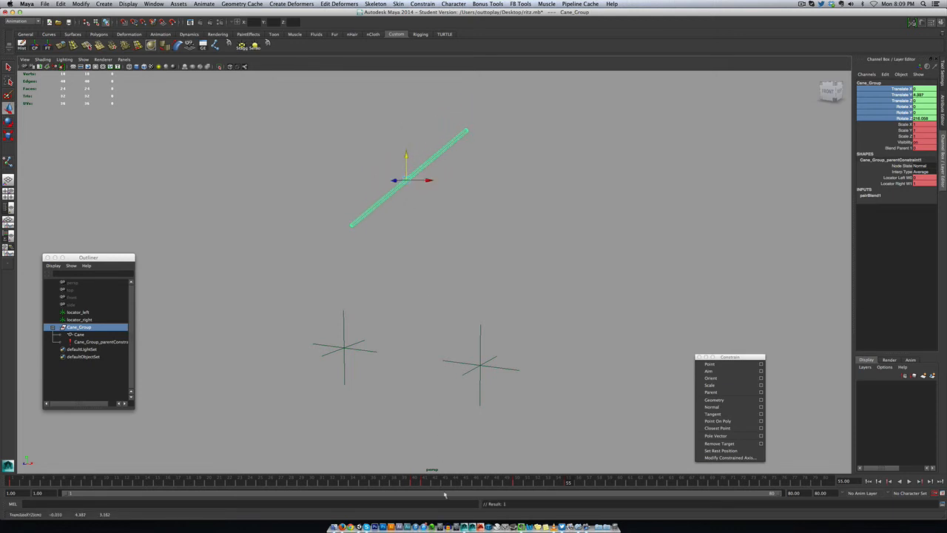
pyautogui.click(418, 484)
pyautogui.hotkey('alt', 'v')
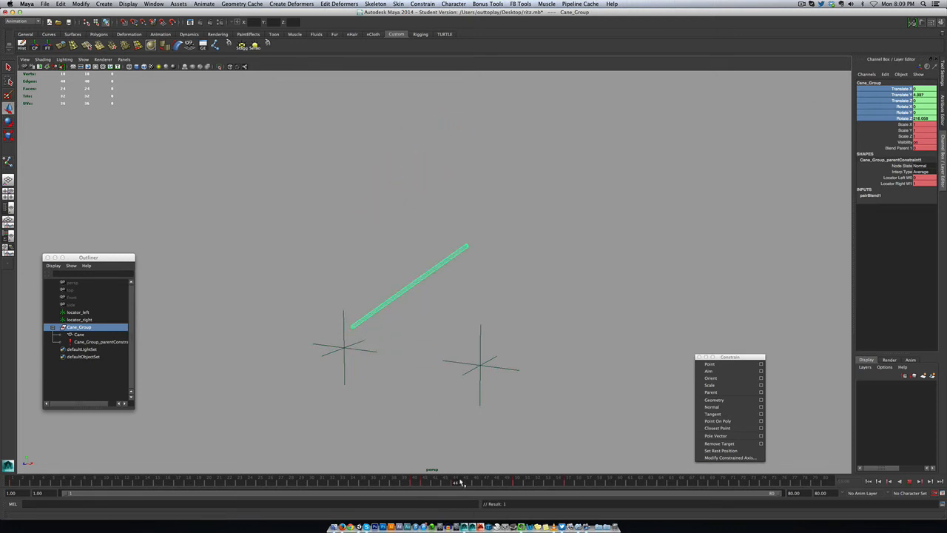
# At frame 60, lower Cane_Group to a Translate Y of about 0.34, key it, and set Rotate Z to 360.
pyautogui.moveTo(568, 478); pyautogui.dragTo(620, 481)
pyautogui.press('w')
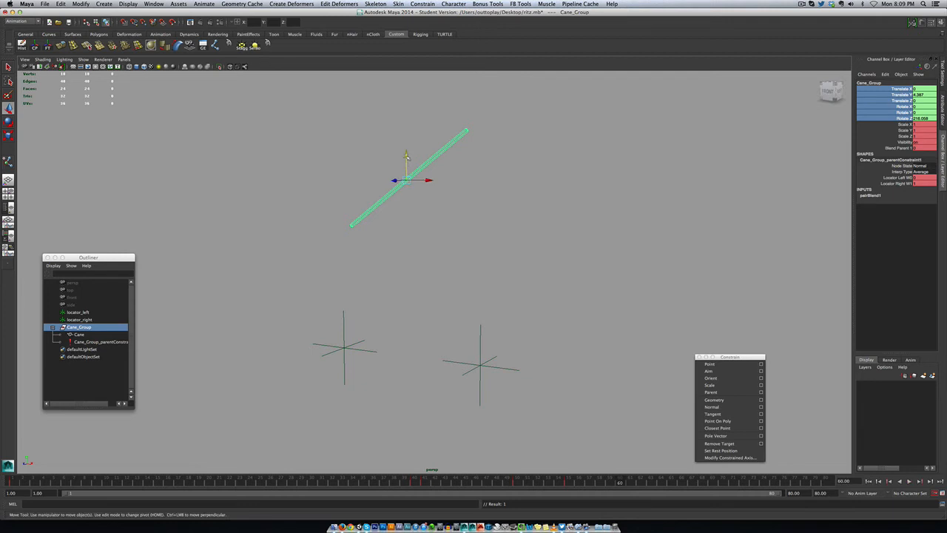
pyautogui.moveTo(407, 155); pyautogui.dragTo(417, 321)
pyautogui.press('s')
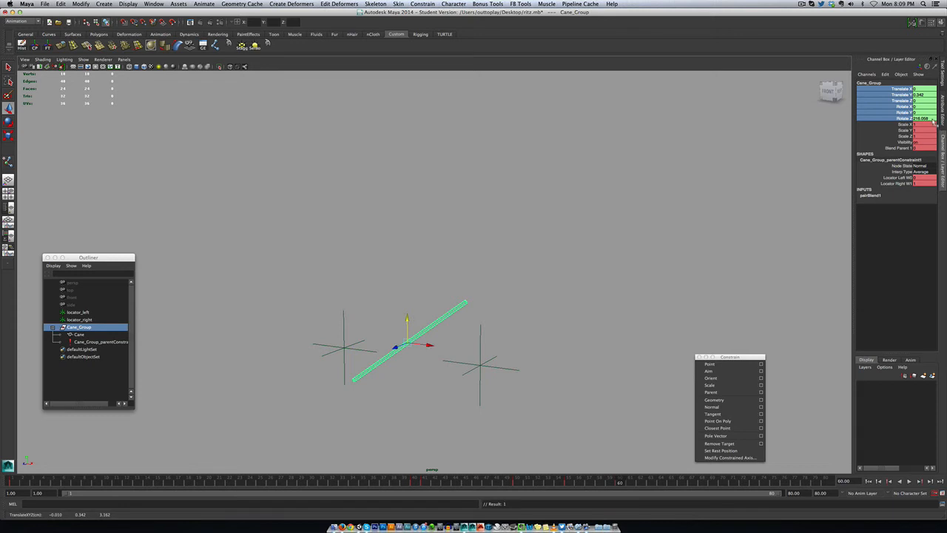
pyautogui.click(932, 121)
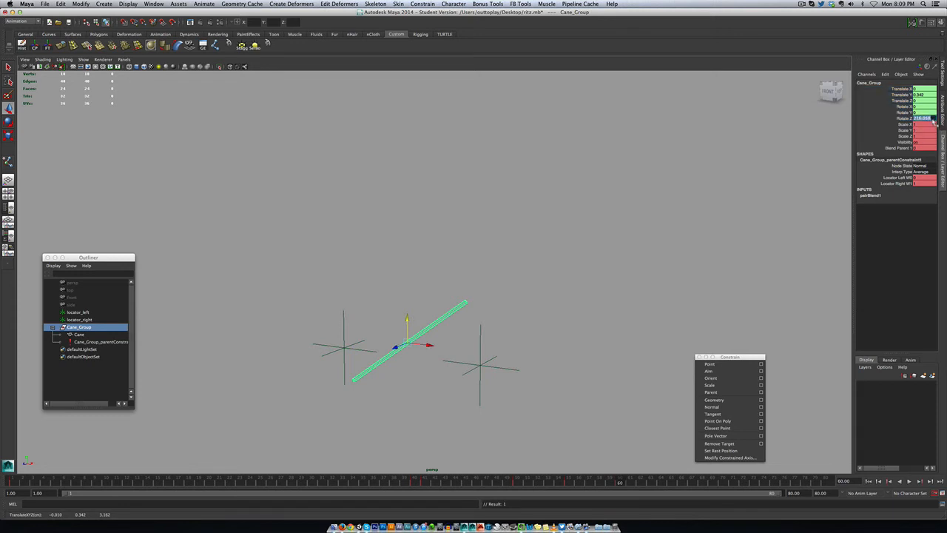
pyautogui.write('360')
pyautogui.press('Return')
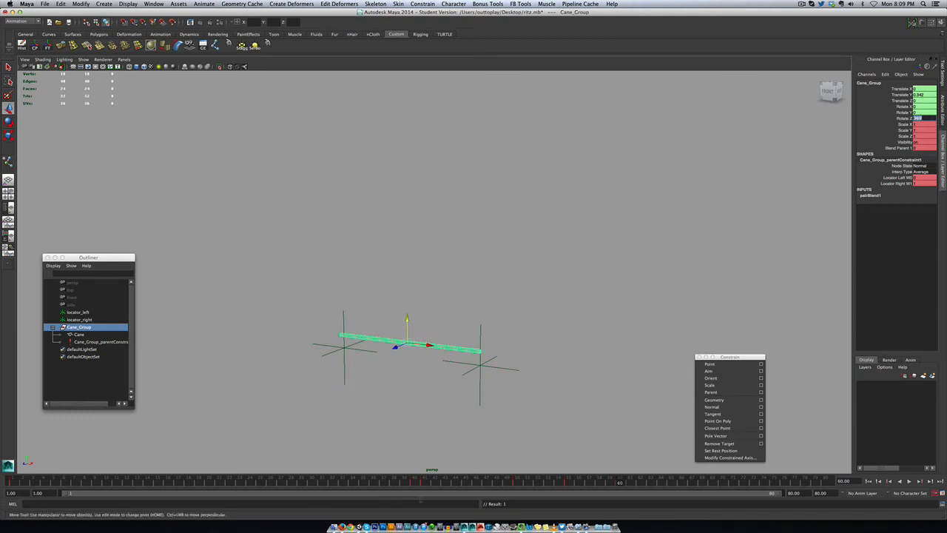
# Copy Cane_Group's frame 41 pose to frame 60 and key its Translate and Rotate channels there.
pyautogui.click(427, 483)
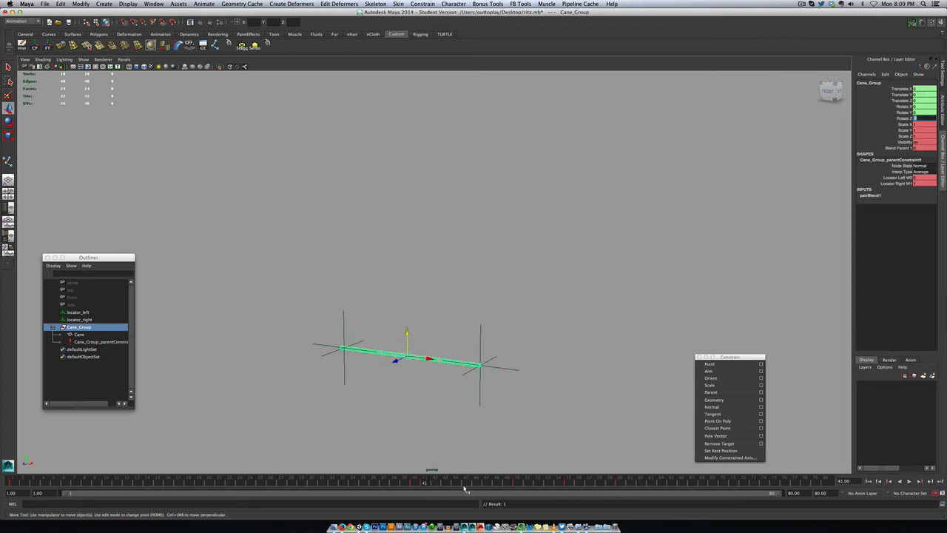
pyautogui.click(621, 482)
pyautogui.moveTo(900, 89); pyautogui.dragTo(904, 113)
pyautogui.rightClick(904, 117)
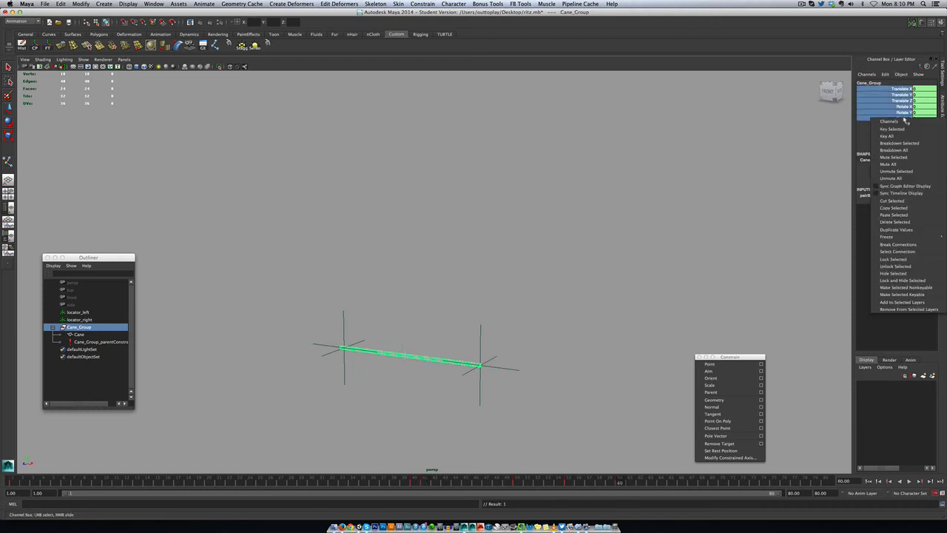
pyautogui.click(887, 136)
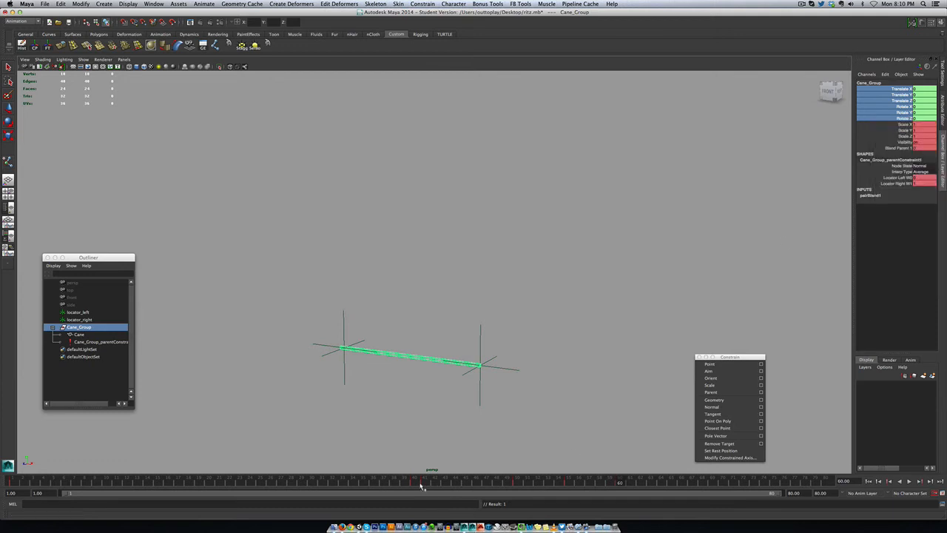
# Show the Graph Editor beneath the perspective view, move the Outliner clear of it, and delete all static channels in the scene.
pyautogui.moveTo(422, 485); pyautogui.dragTo(619, 488)
pyautogui.click(8, 221)
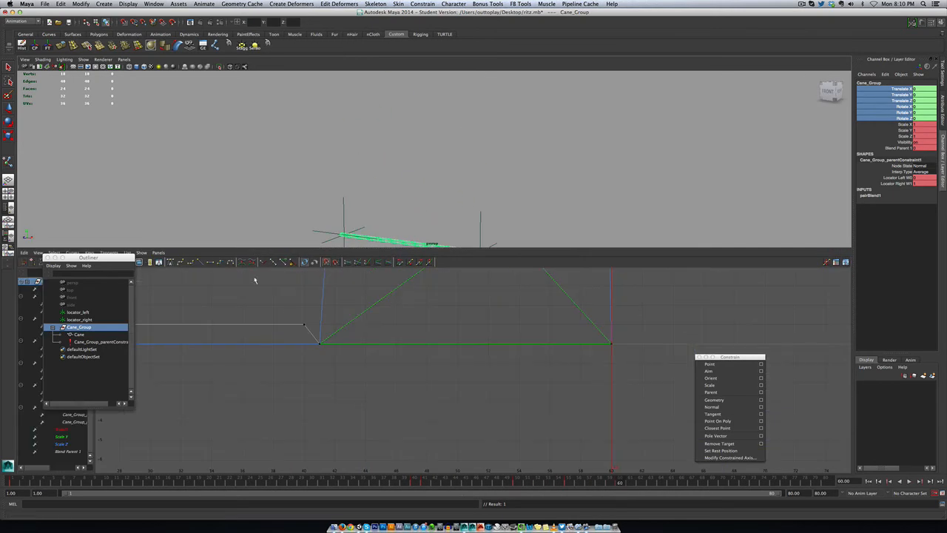
pyautogui.click(91, 257)
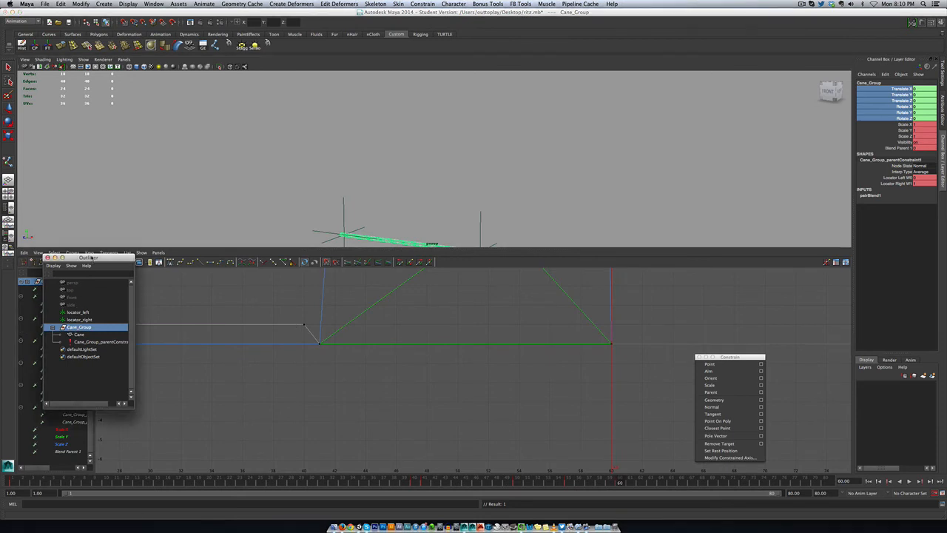
pyautogui.moveTo(91, 257); pyautogui.dragTo(103, 46)
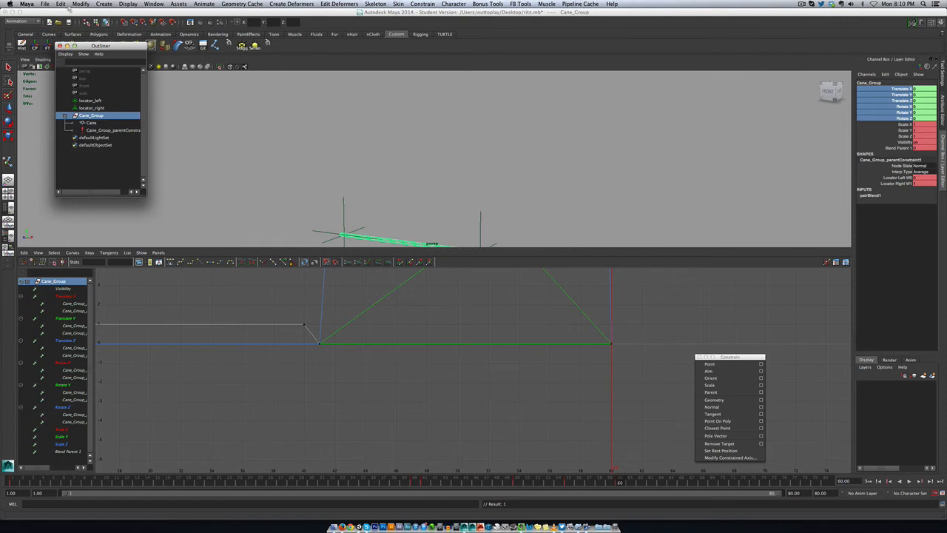
pyautogui.click(63, 4)
pyautogui.moveTo(110, 98)
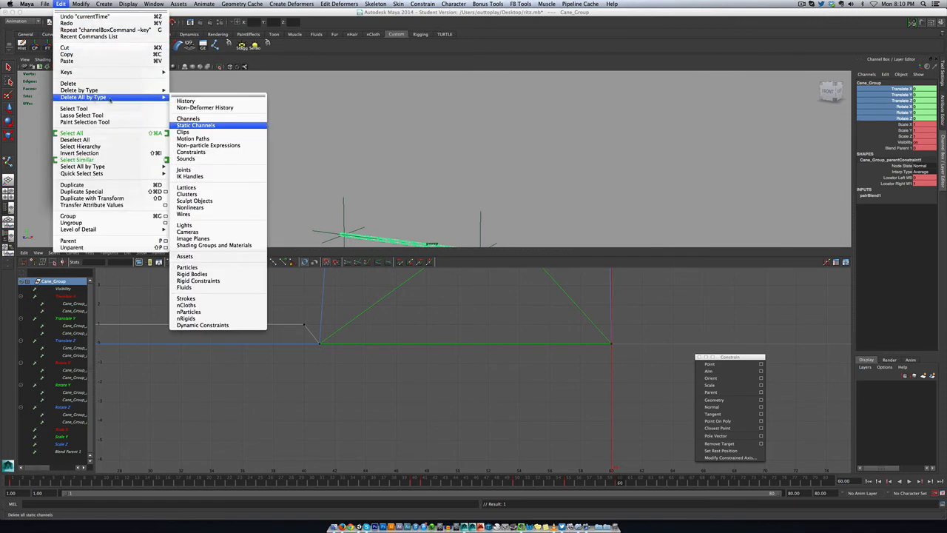
pyautogui.click(205, 126)
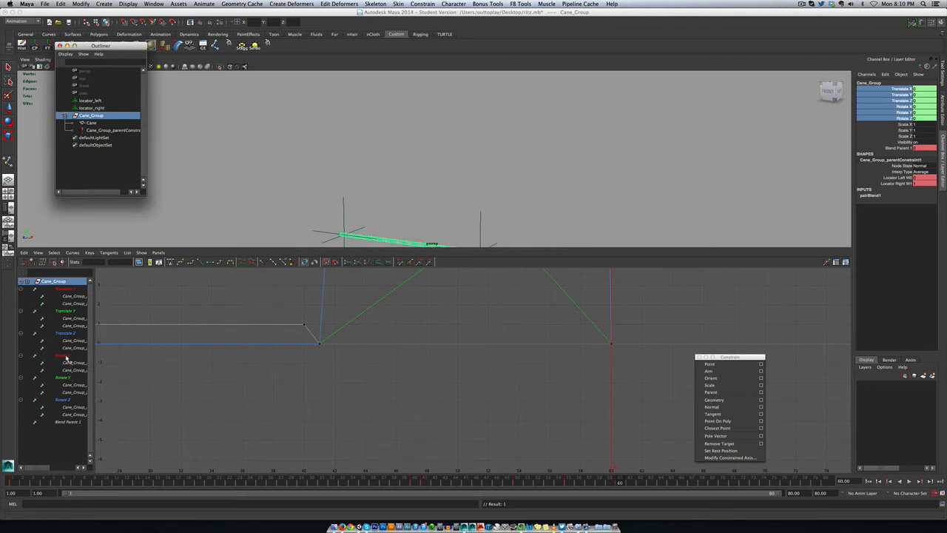
# Isolate Cane_Group's Rotate Z curve, close the Constrain window covering it, and delete the curve's frame 50 key.
pyautogui.click(66, 400)
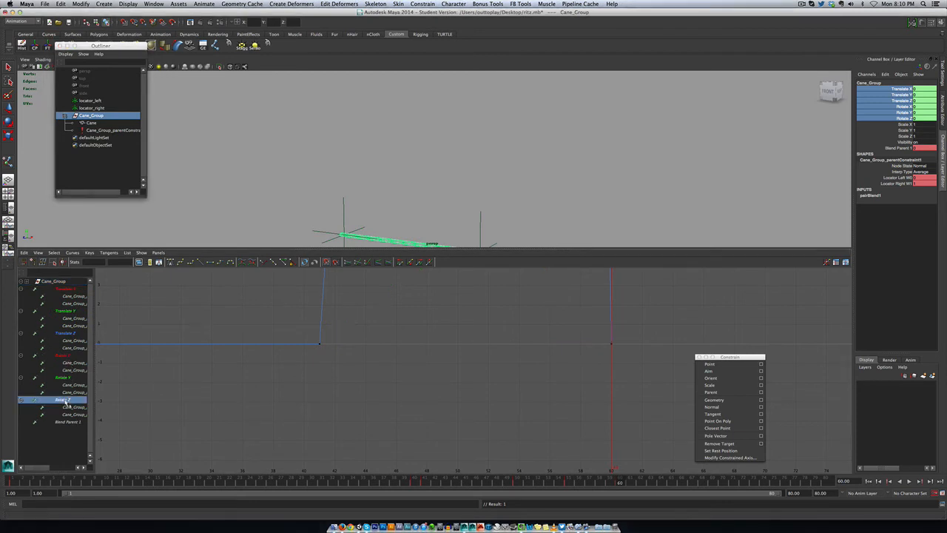
pyautogui.press('f')
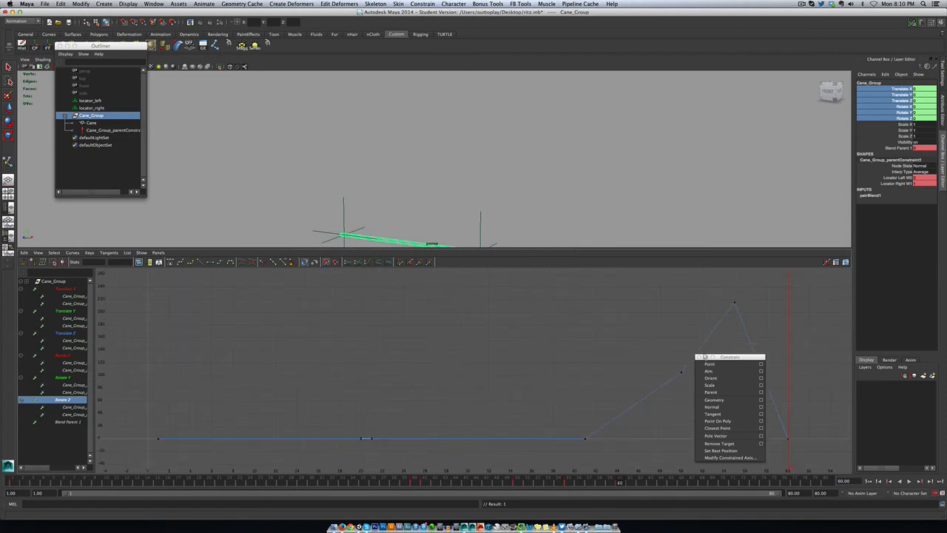
pyautogui.click(699, 357)
pyautogui.moveTo(678, 370); pyautogui.dragTo(688, 378)
pyautogui.click(726, 309)
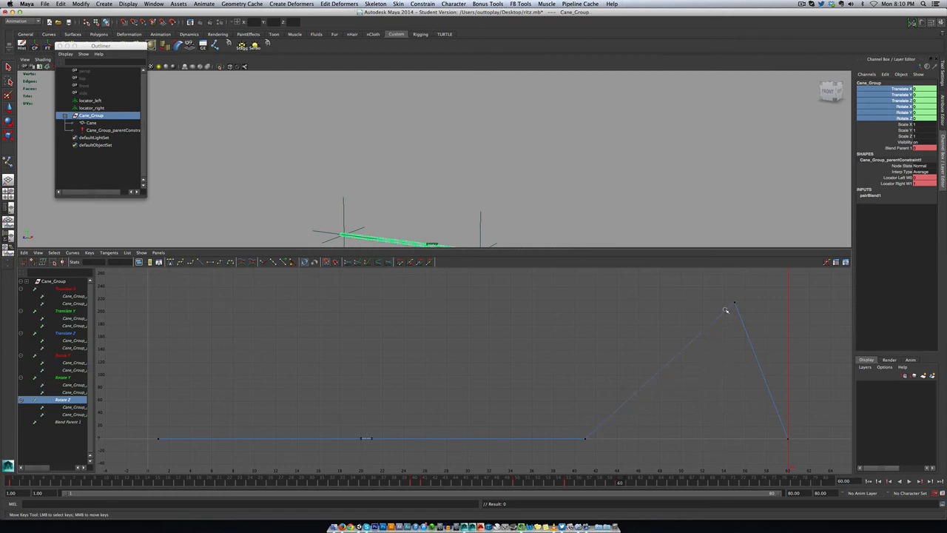
# Set the Rotate Z key at frame 60 to 360 and frame the whole curve.
pyautogui.moveTo(799, 438); pyautogui.dragTo(780, 448)
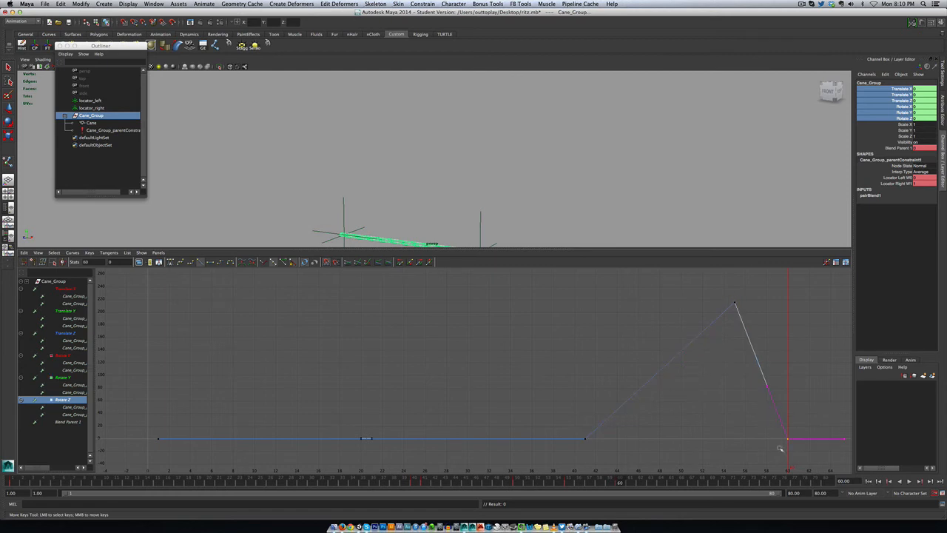
pyautogui.doubleClick(128, 262)
pyautogui.write('360')
pyautogui.press('Return')
pyautogui.press('a')
# Delete the frame 55 key from the Rotate Z curve so the spin runs straight from frame 41 to 60.
pyautogui.click(636, 328)
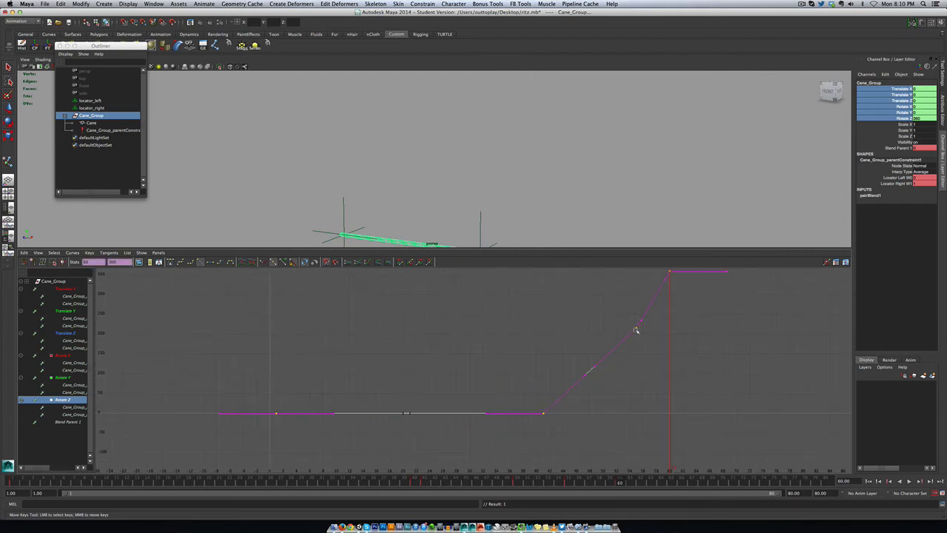
pyautogui.moveTo(626, 319); pyautogui.dragTo(641, 339)
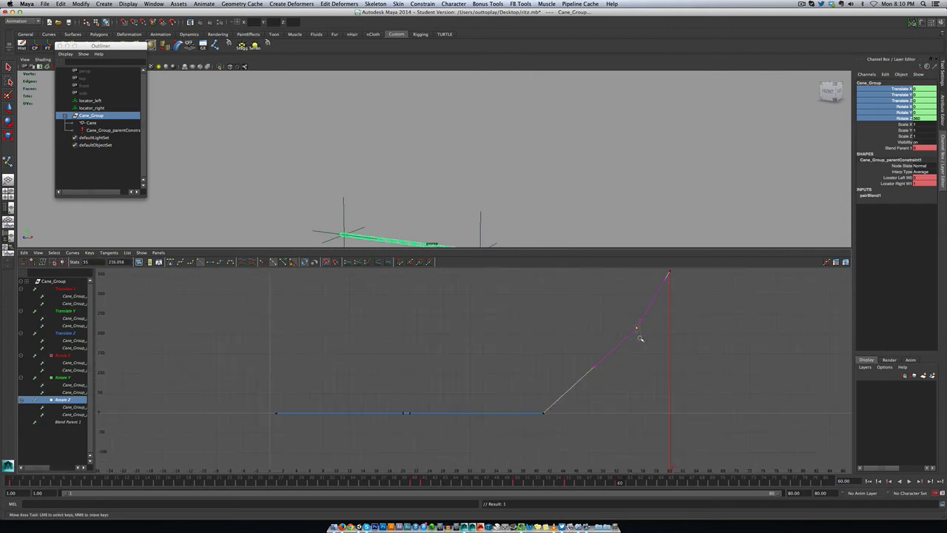
pyautogui.press('Delete')
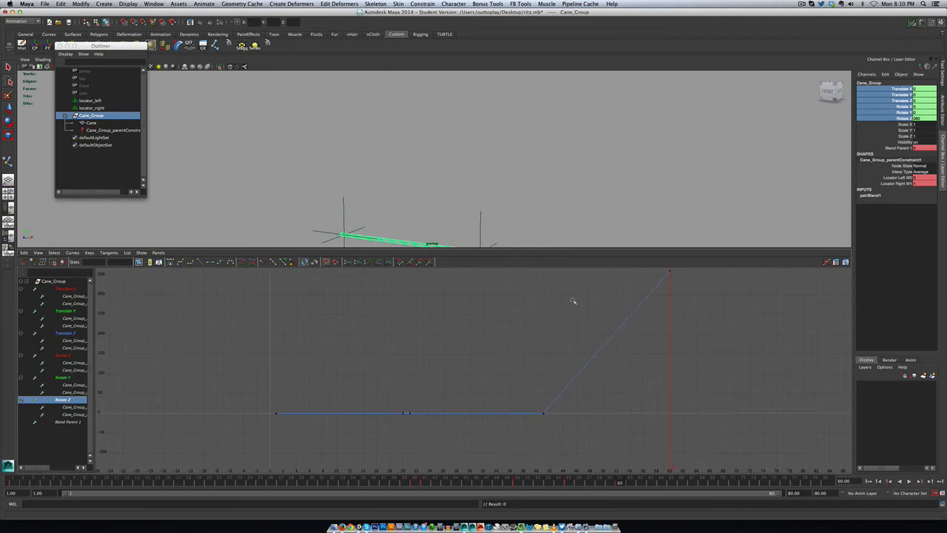
# Play back the cane animation in the full perspective view to check the toss and spin.
pyautogui.click(498, 161)
pyautogui.press('space')
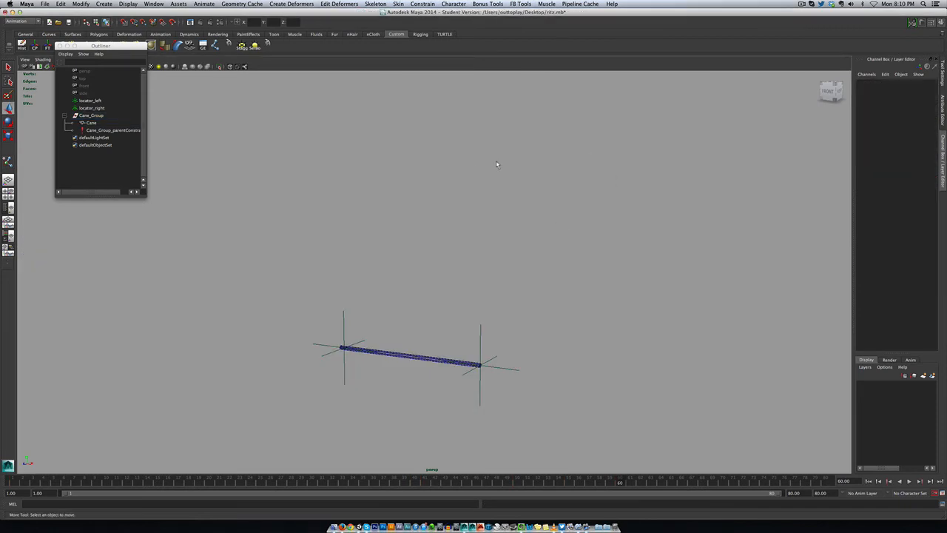
pyautogui.scroll(-5, 428, 351)
pyautogui.moveTo(509, 489); pyautogui.dragTo(4, 381)
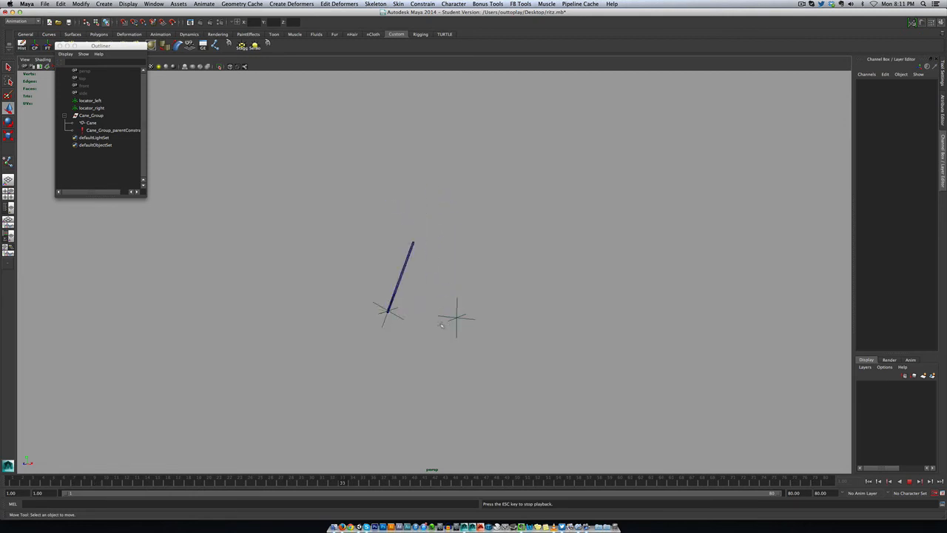
pyautogui.press('Escape')
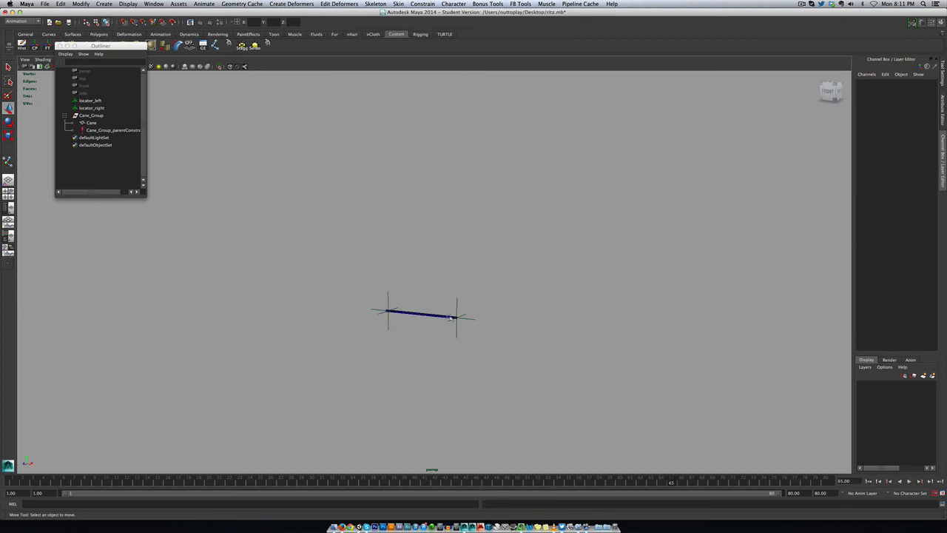
# On Cane_Group's Translate Y curve, delete the frame 55 key and give the frame 50 peak key flat tangents.
pyautogui.click(89, 116)
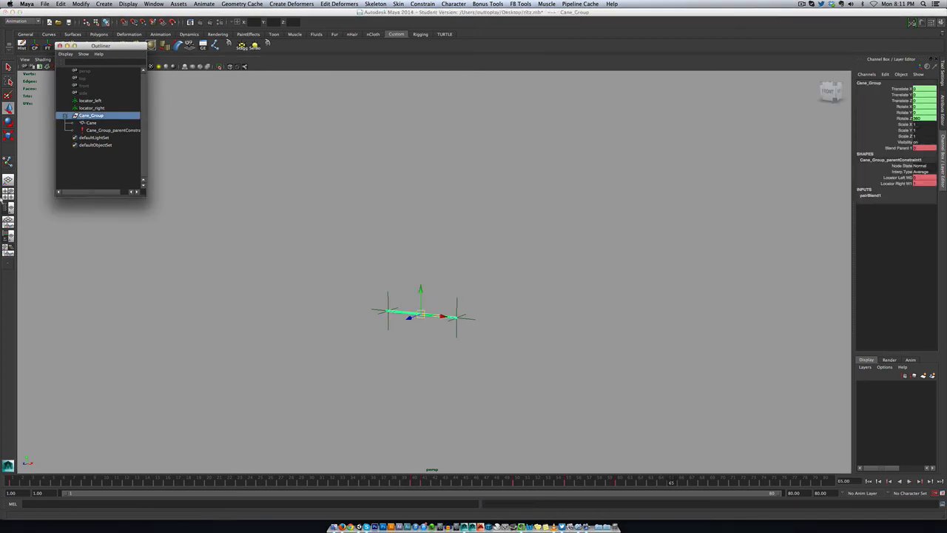
pyautogui.click(8, 222)
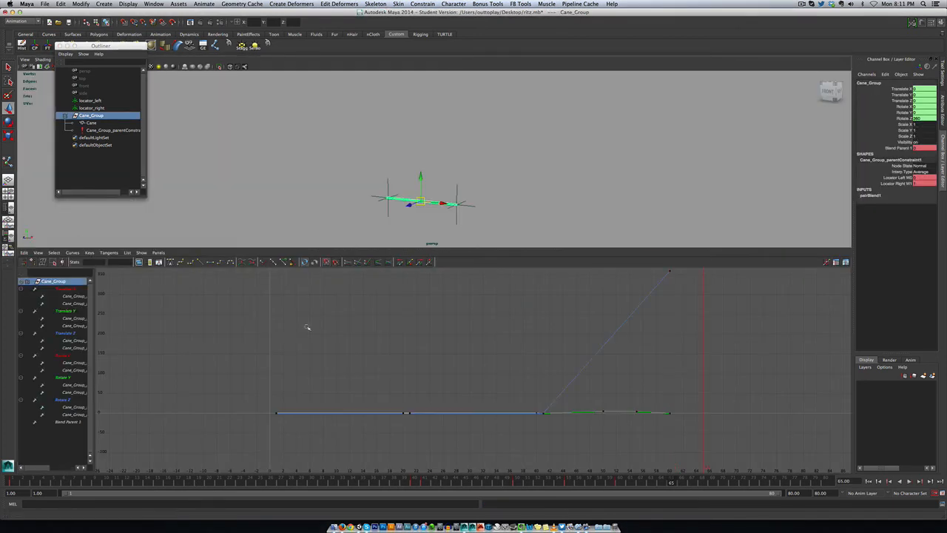
pyautogui.click(65, 311)
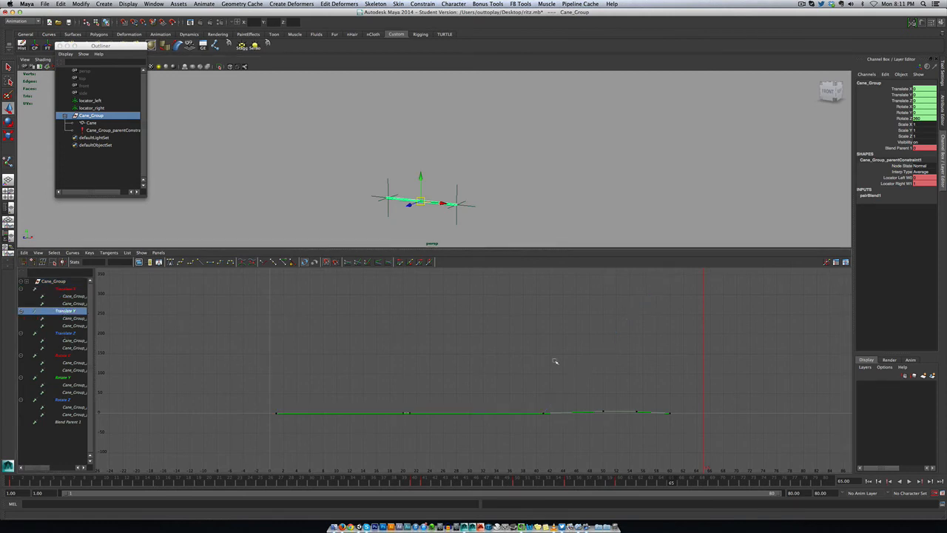
pyautogui.press('f')
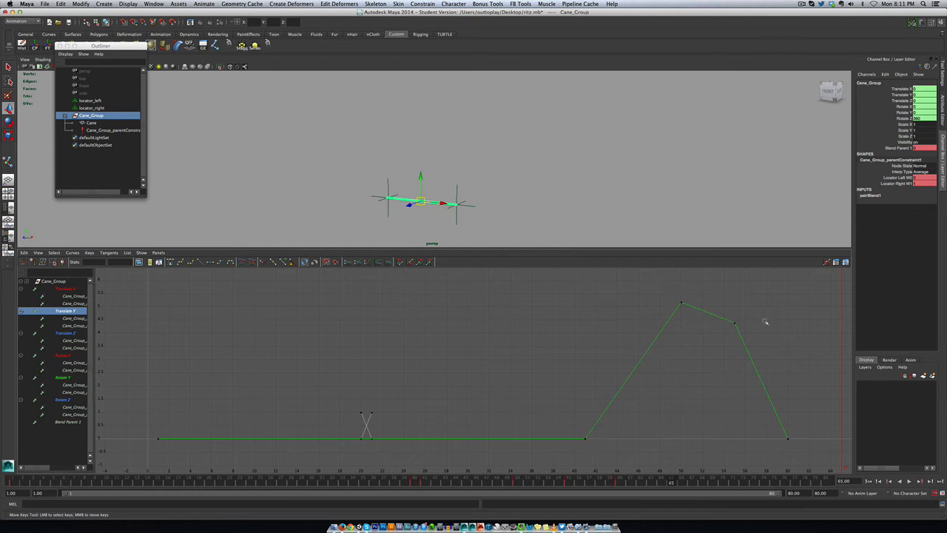
pyautogui.moveTo(760, 309); pyautogui.dragTo(725, 339)
pyautogui.press('Delete')
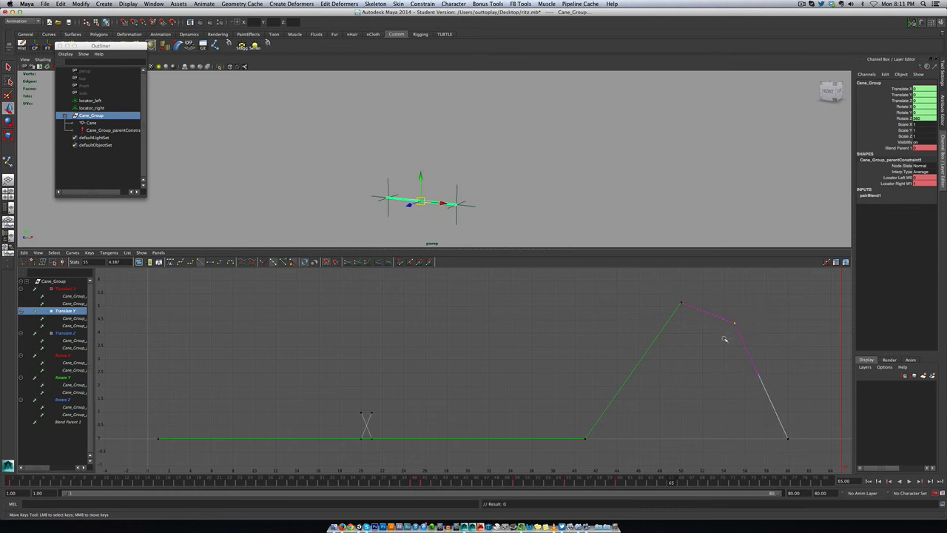
pyautogui.moveTo(661, 272); pyautogui.dragTo(706, 332)
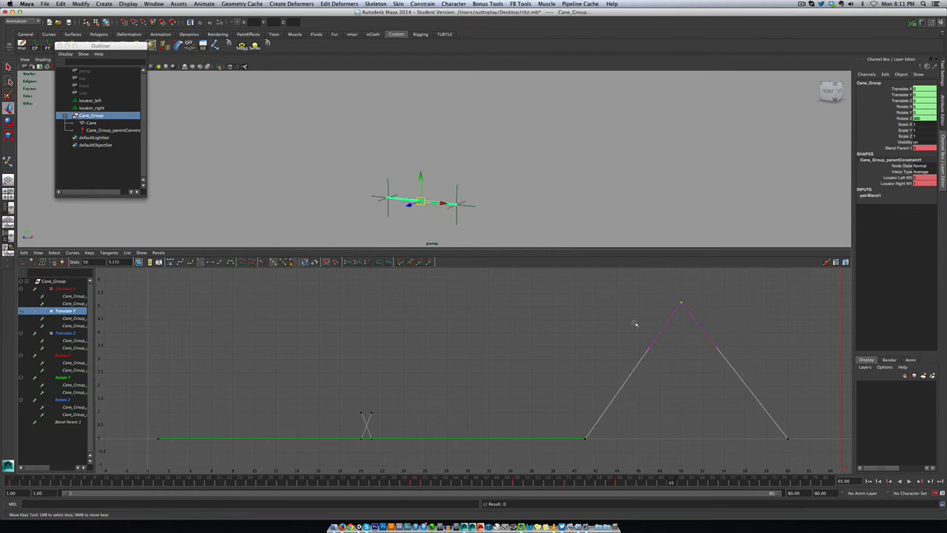
pyautogui.click(210, 262)
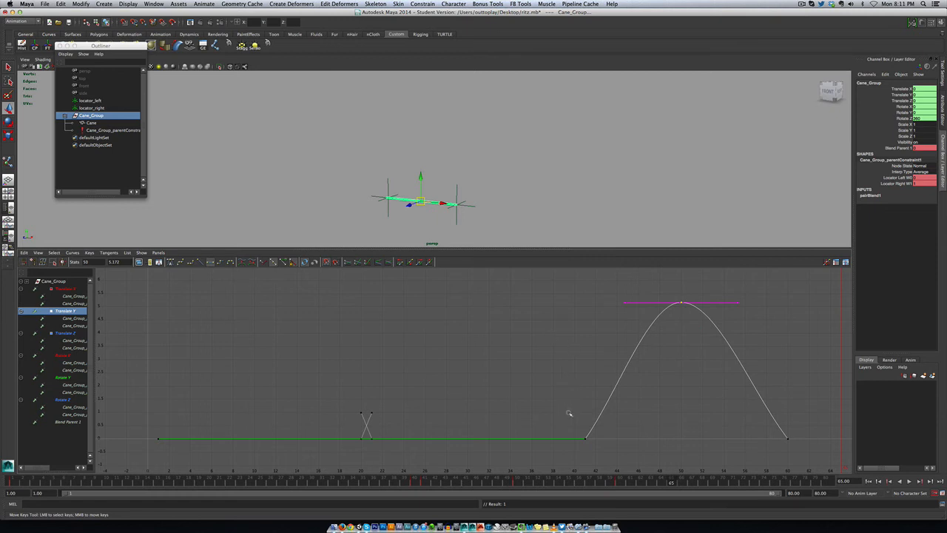
# Break the Translate Y tangents at frames 41 and 60 and steepen the arc-side handles into a rounded toss arc.
pyautogui.moveTo(564, 415); pyautogui.dragTo(795, 446)
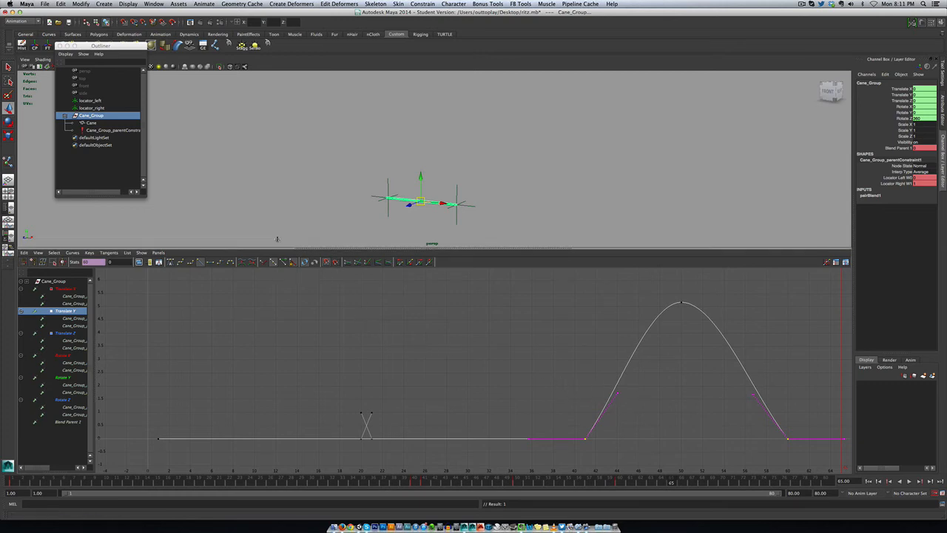
pyautogui.click(263, 262)
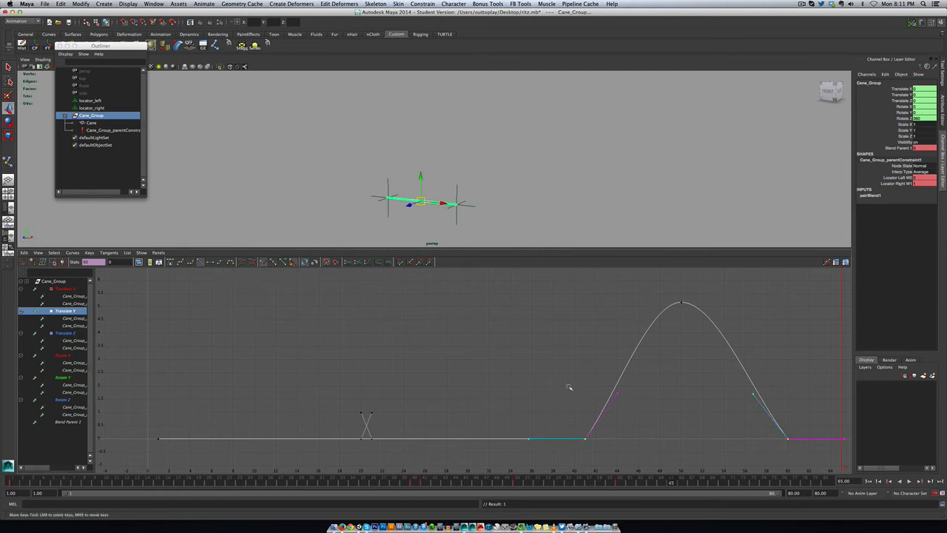
pyautogui.click(618, 396)
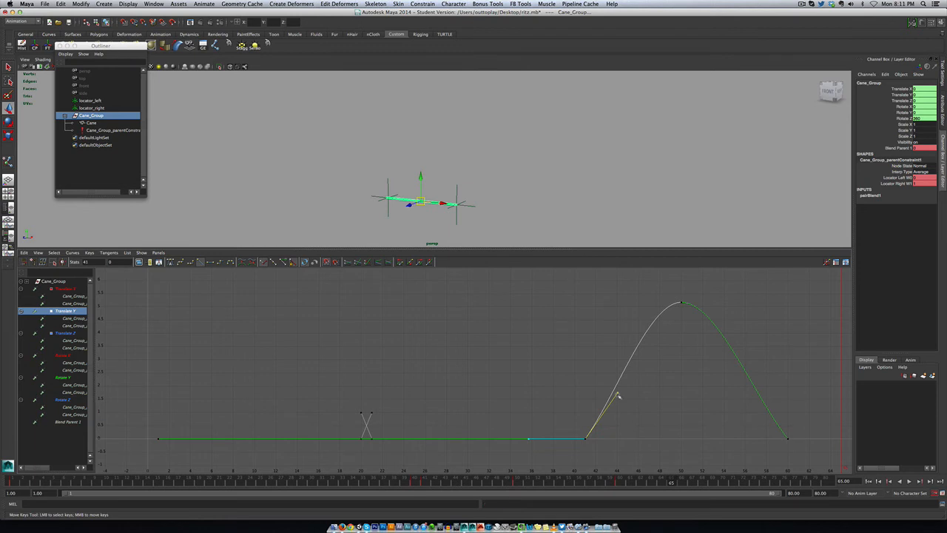
pyautogui.moveTo(619, 397); pyautogui.dragTo(602, 393, button='middle')
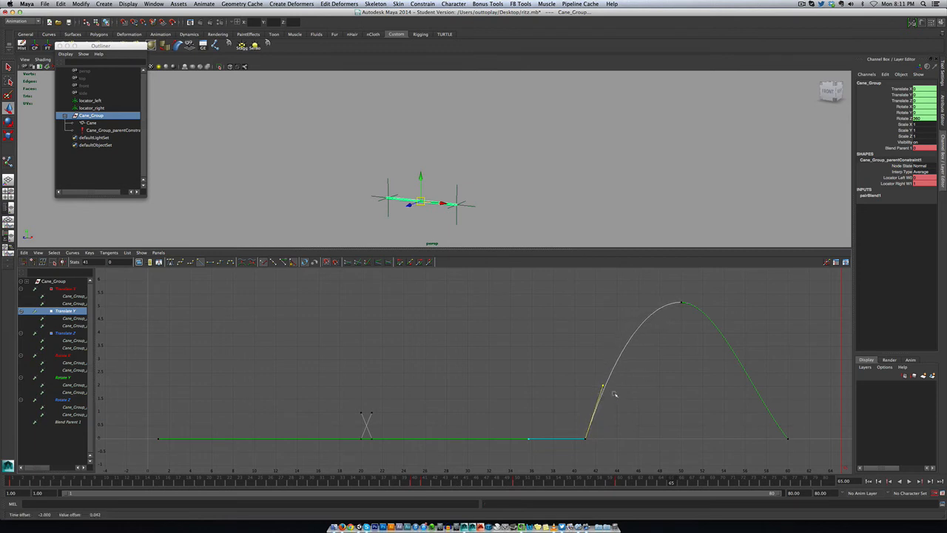
pyautogui.click(787, 439)
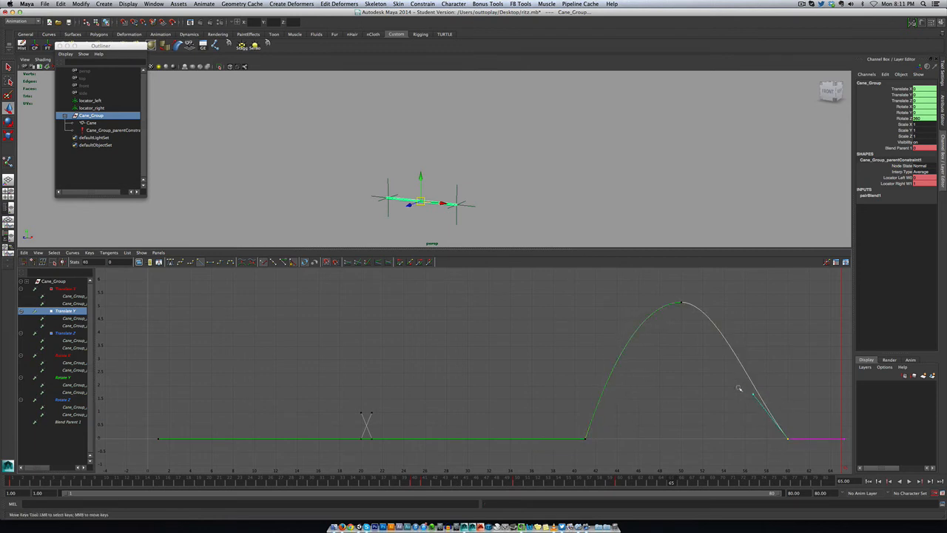
pyautogui.moveTo(755, 394); pyautogui.dragTo(769, 390, button='middle')
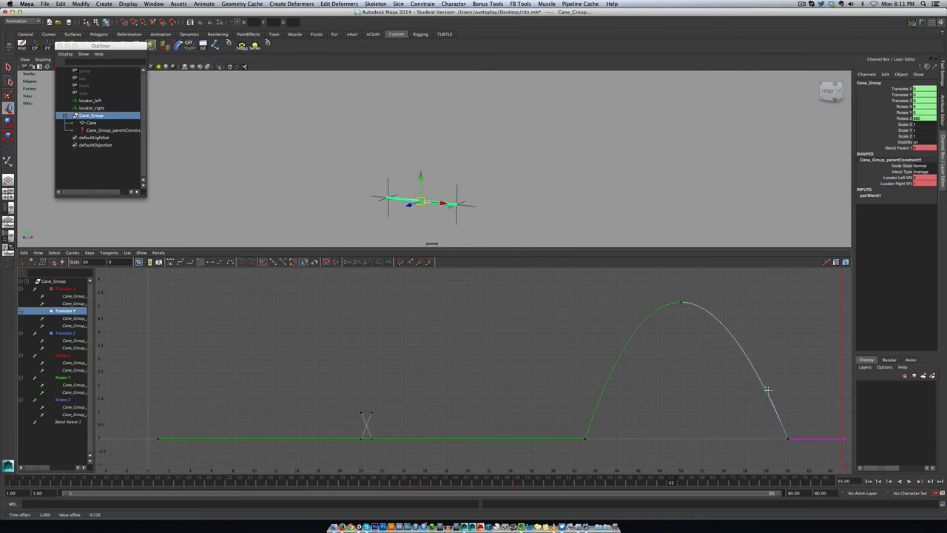
# Return to the full perspective view and play back the toss with its reshaped height arc.
pyautogui.click(588, 204)
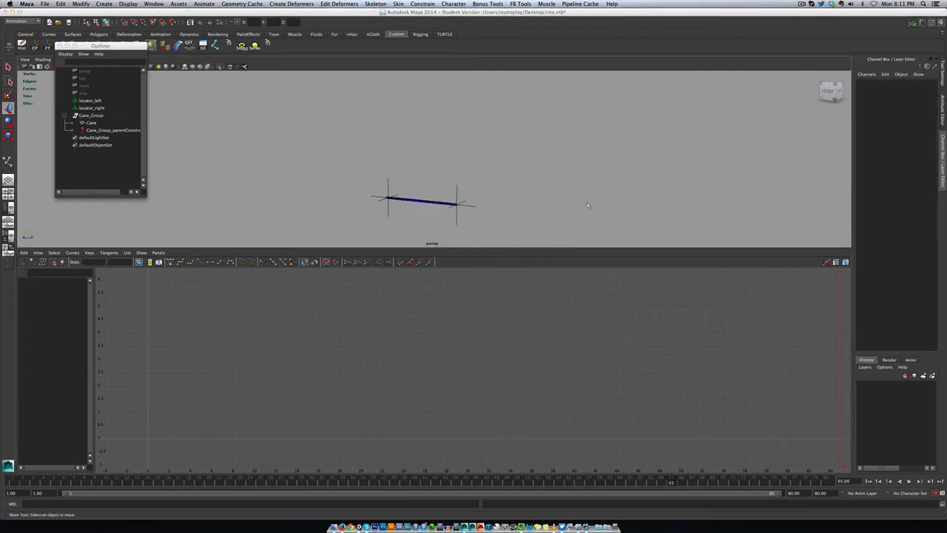
pyautogui.press('space')
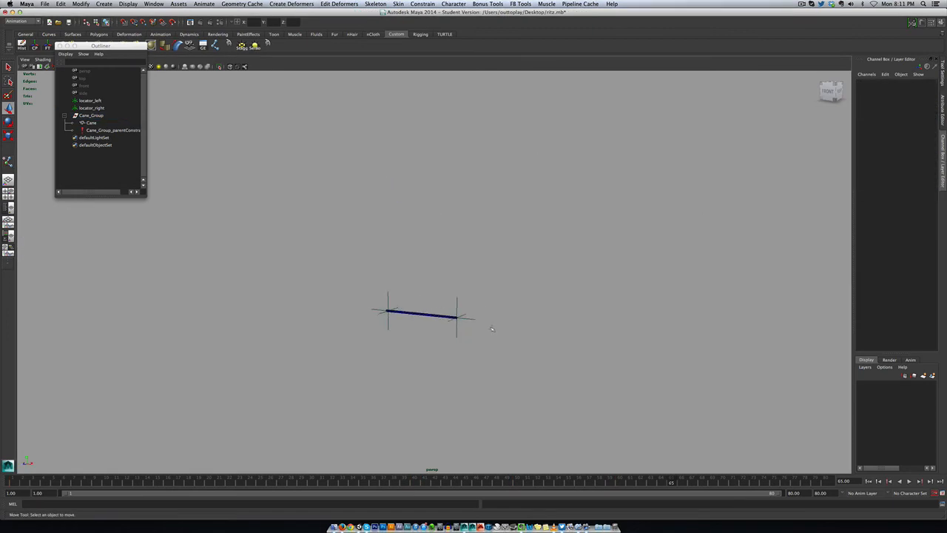
pyautogui.hotkey('alt', 'v')
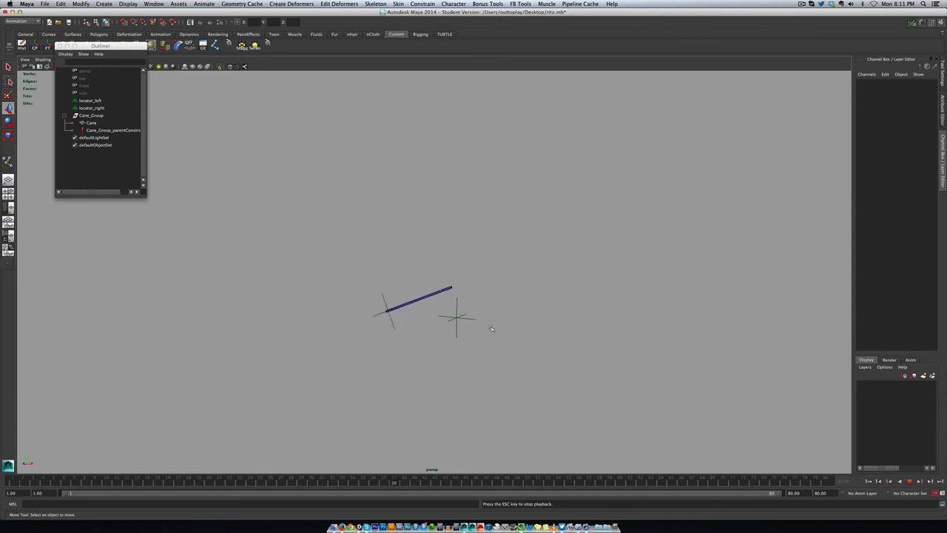
pyautogui.press('Escape')
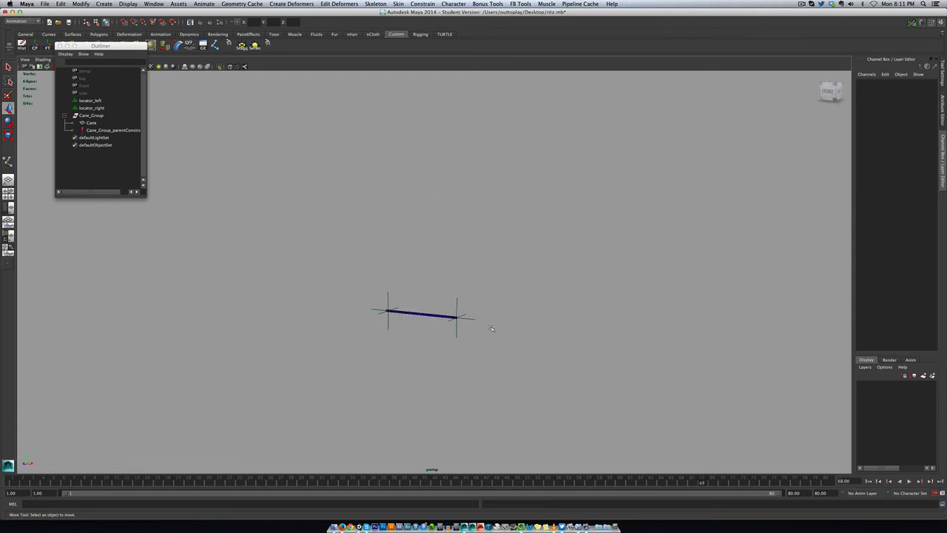
# Key Cane_Group's Blend Parent 1 at frame 60, and set it to 1 at frame 61.
pyautogui.scroll(4, 491, 328)
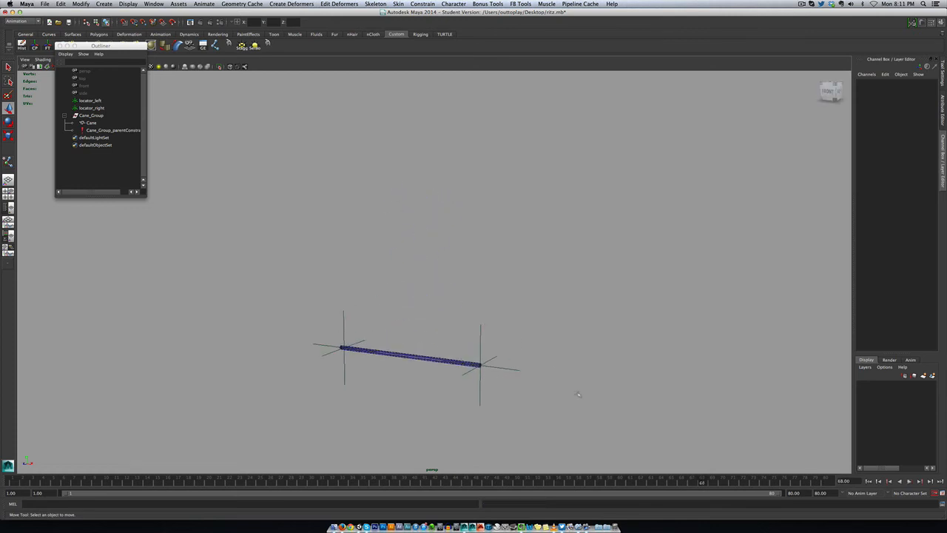
pyautogui.click(91, 116)
pyautogui.moveTo(627, 486)
pyautogui.mouseDown()
pyautogui.moveTo(618, 485)
pyautogui.moveTo(631, 485)
pyautogui.mouseUp()
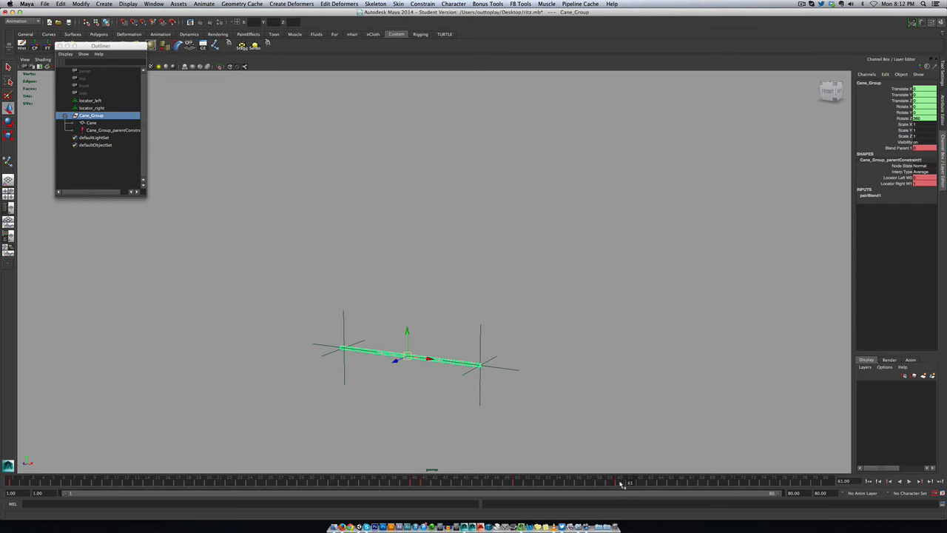
pyautogui.moveTo(619, 484); pyautogui.dragTo(622, 485)
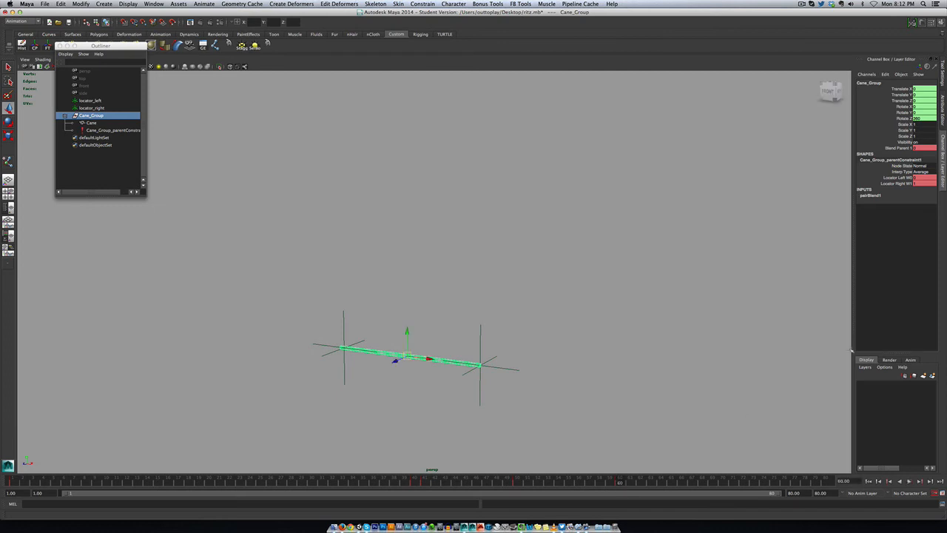
pyautogui.rightClick(896, 148)
pyautogui.click(900, 160)
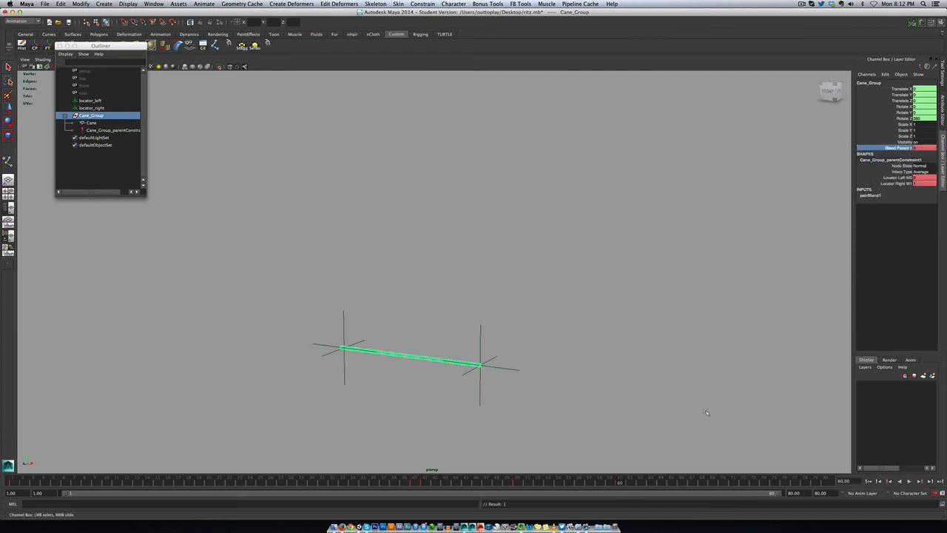
pyautogui.click(630, 486)
pyautogui.doubleClick(924, 148)
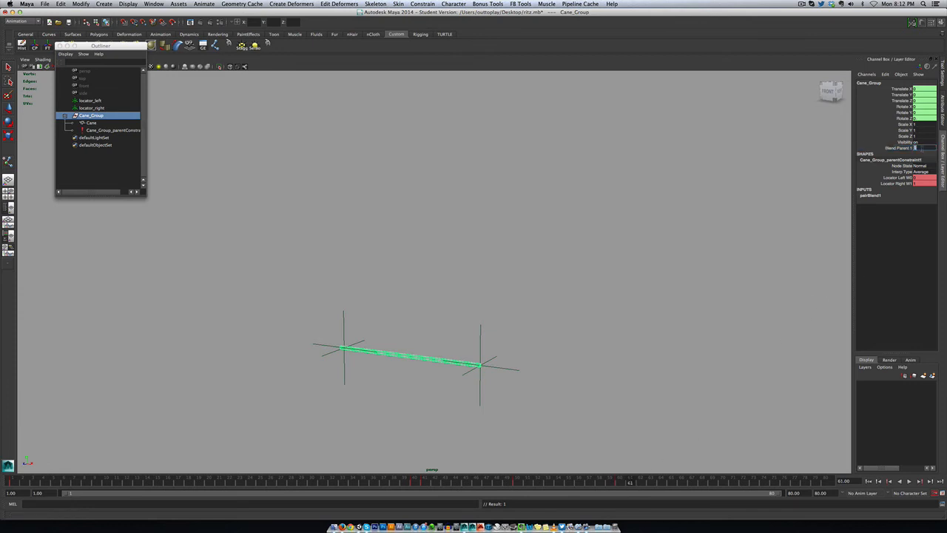
pyautogui.click(823, 213)
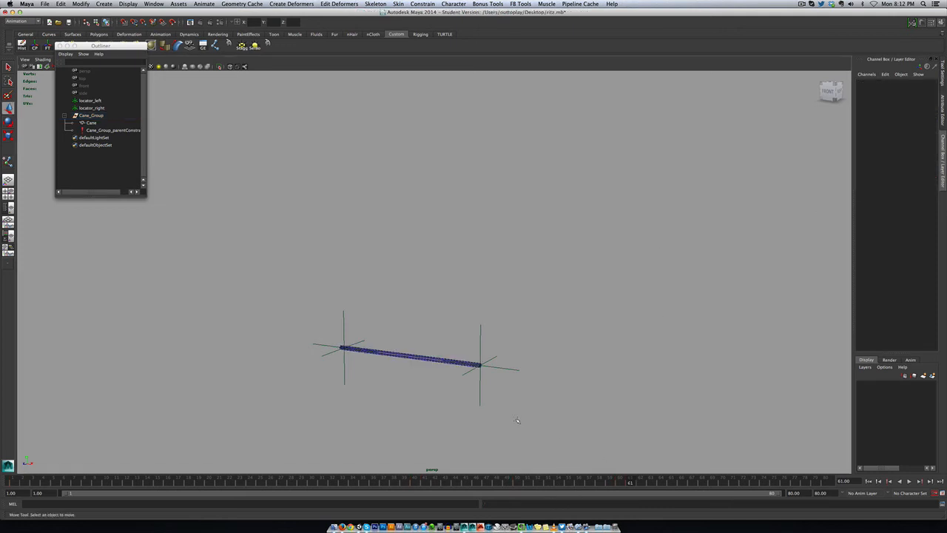
# Test-rotate locator_left and locator_right in turn at frame 61, undoing each rotation.
pyautogui.moveTo(467, 318); pyautogui.dragTo(510, 360)
pyautogui.press('e')
pyautogui.press('super+z')
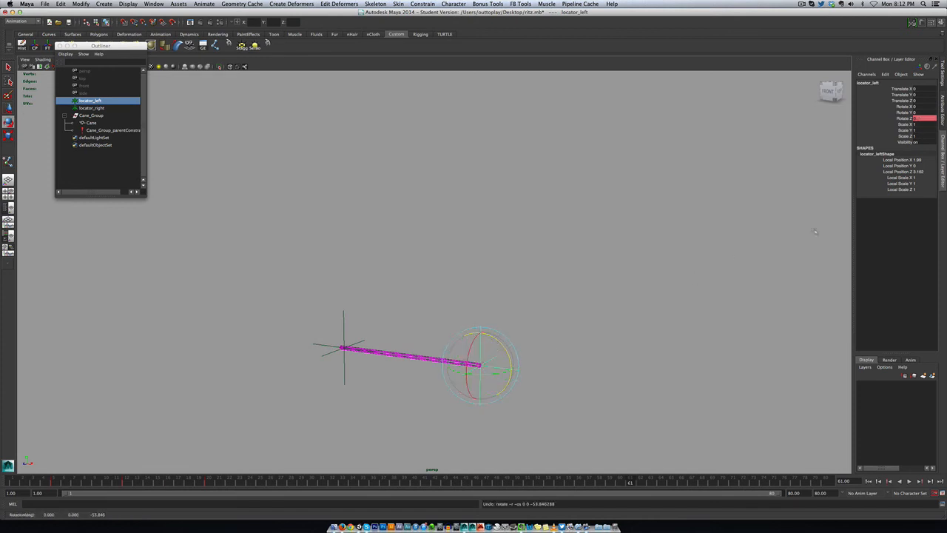
pyautogui.click(102, 116)
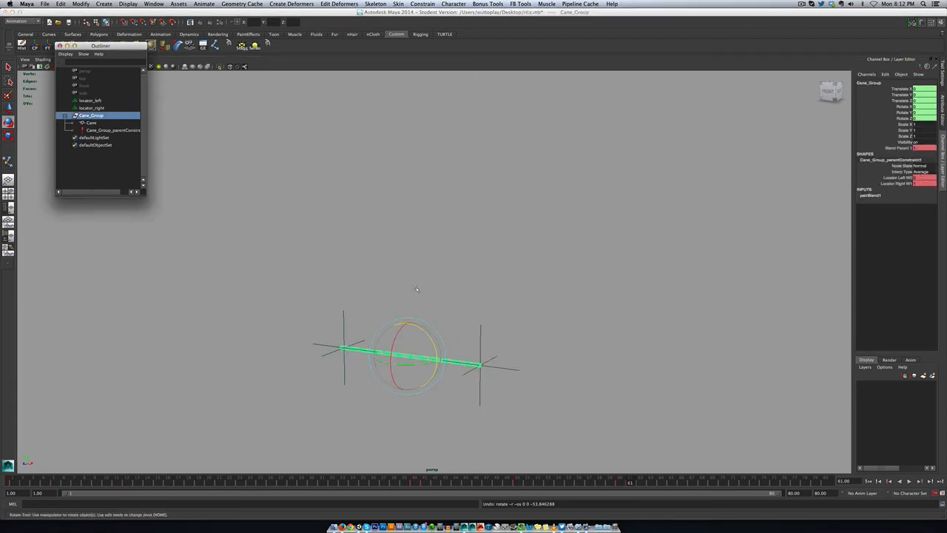
pyautogui.moveTo(331, 309)
pyautogui.mouseDown()
pyautogui.moveTo(362, 320)
pyautogui.moveTo(345, 305)
pyautogui.mouseUp()
pyautogui.hotkey('ctrl', 'z')
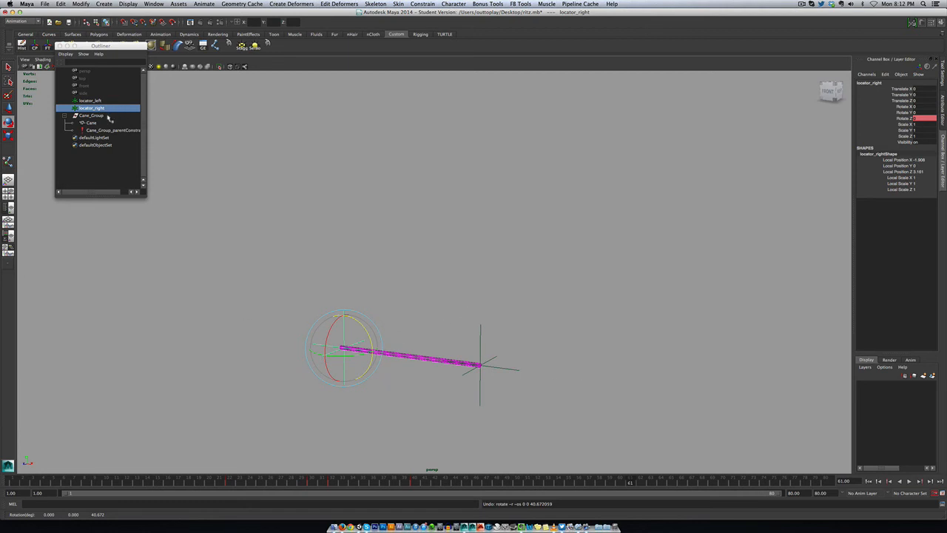
# At frame 60, set Cane_Group's Locator Left W0 to 1 and key both locator weights.
pyautogui.click(100, 115)
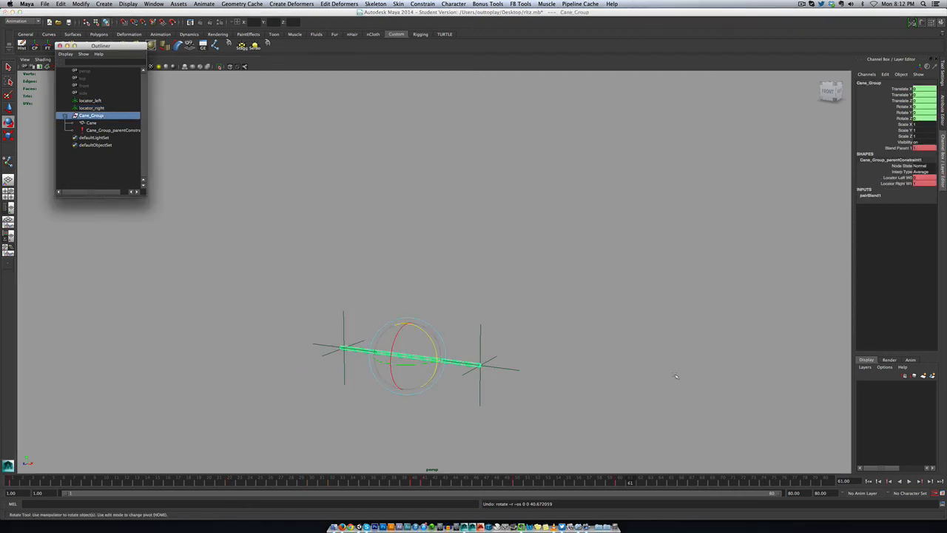
pyautogui.click(622, 485)
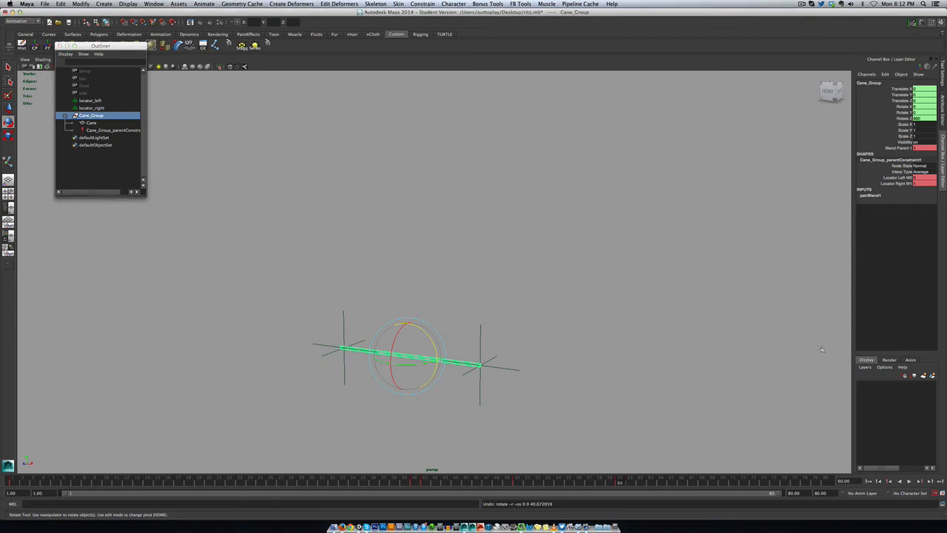
pyautogui.moveTo(902, 178); pyautogui.dragTo(901, 184)
pyautogui.rightClick(903, 183)
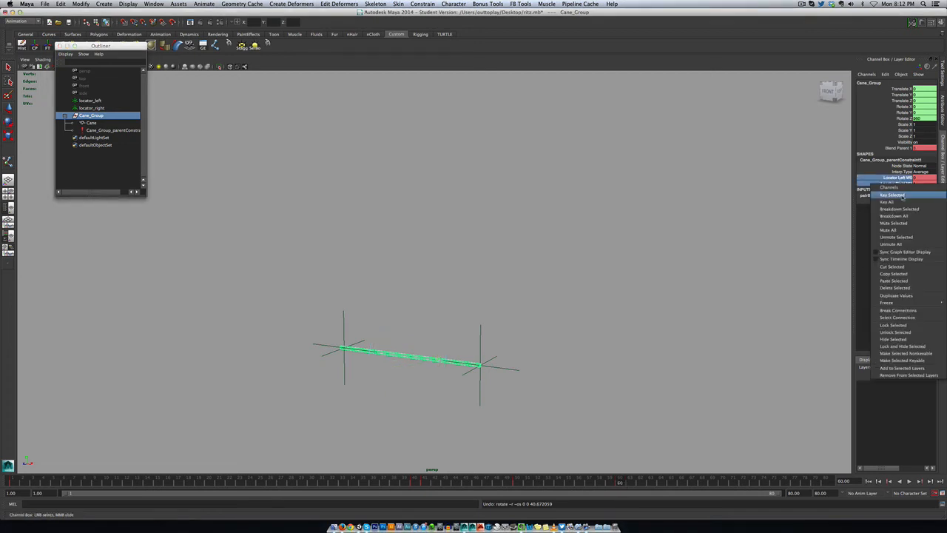
pyautogui.click(892, 194)
pyautogui.click(918, 178)
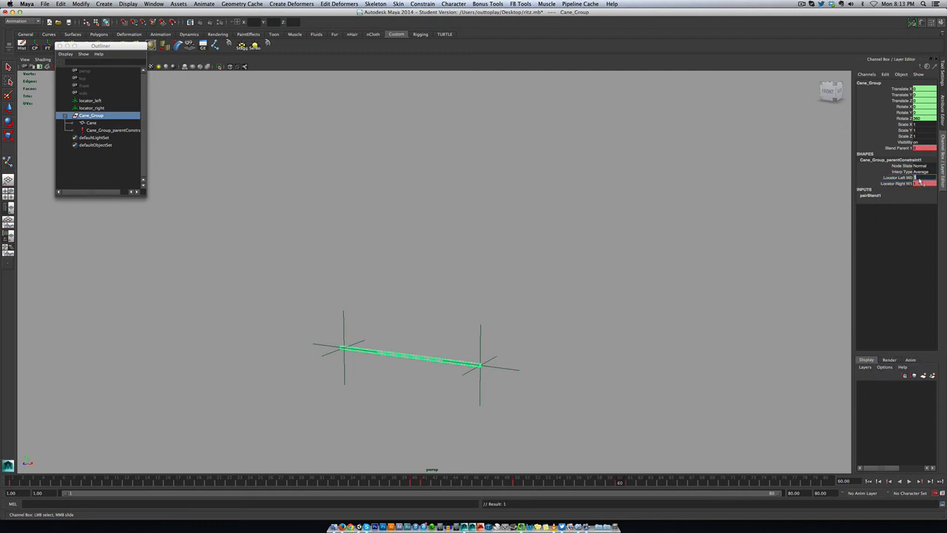
pyautogui.moveTo(898, 177); pyautogui.dragTo(898, 183)
pyautogui.rightClick(898, 184)
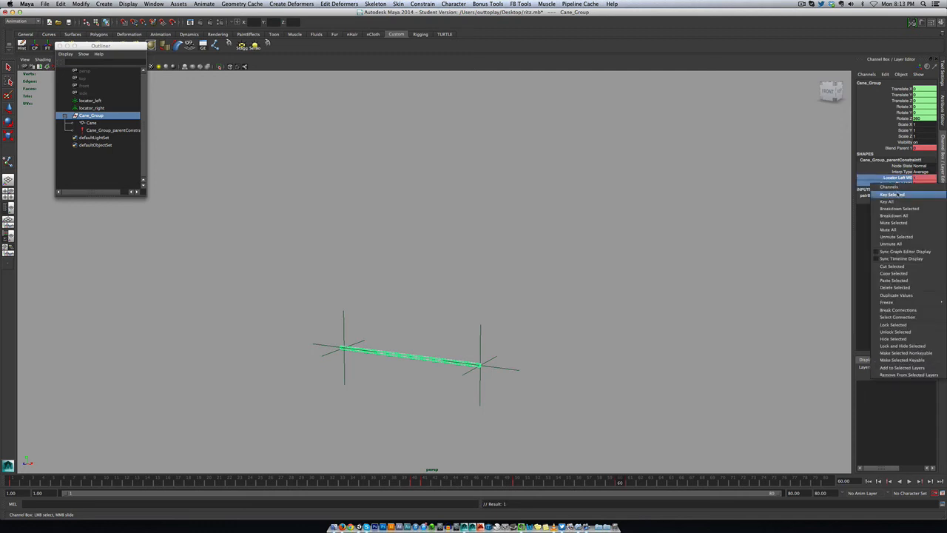
pyautogui.click(897, 194)
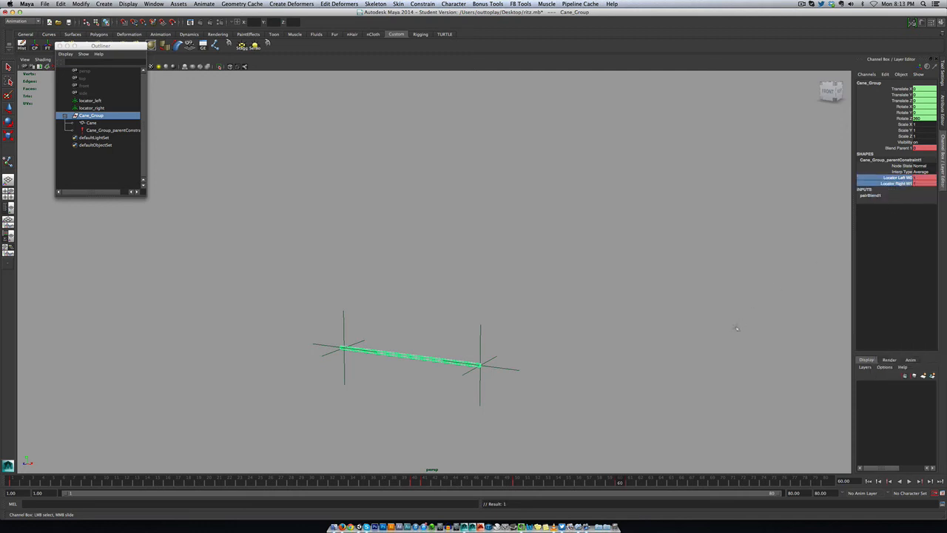
# Compare the frames around 60 and 61 on locator_left and Cane_Group to check the end of the toss.
pyautogui.click(629, 483)
pyautogui.click(474, 327)
pyautogui.press('e')
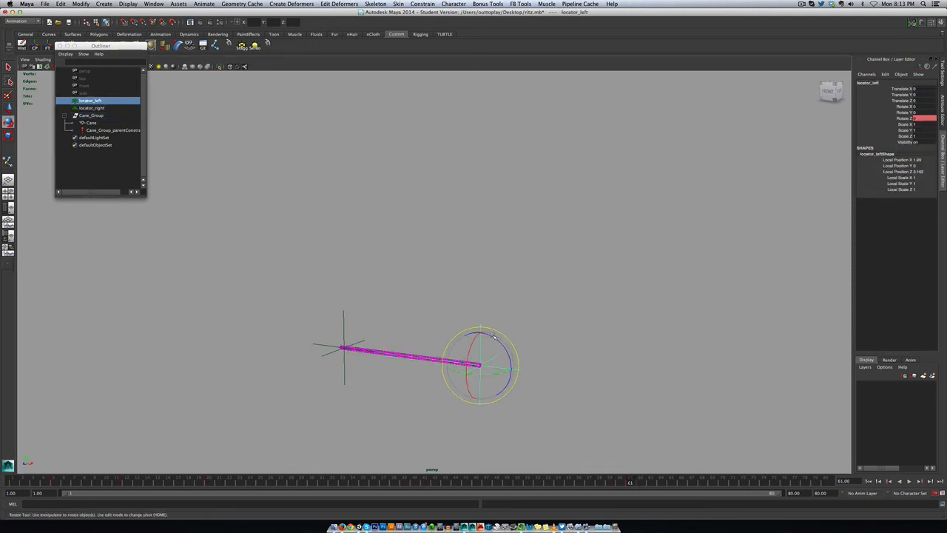
pyautogui.click(620, 481)
pyautogui.click(91, 117)
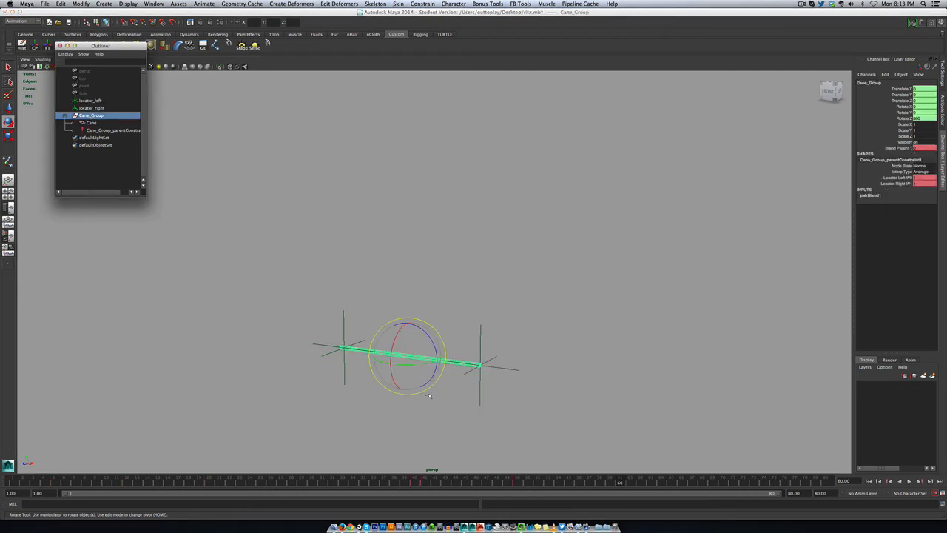
pyautogui.click(627, 484)
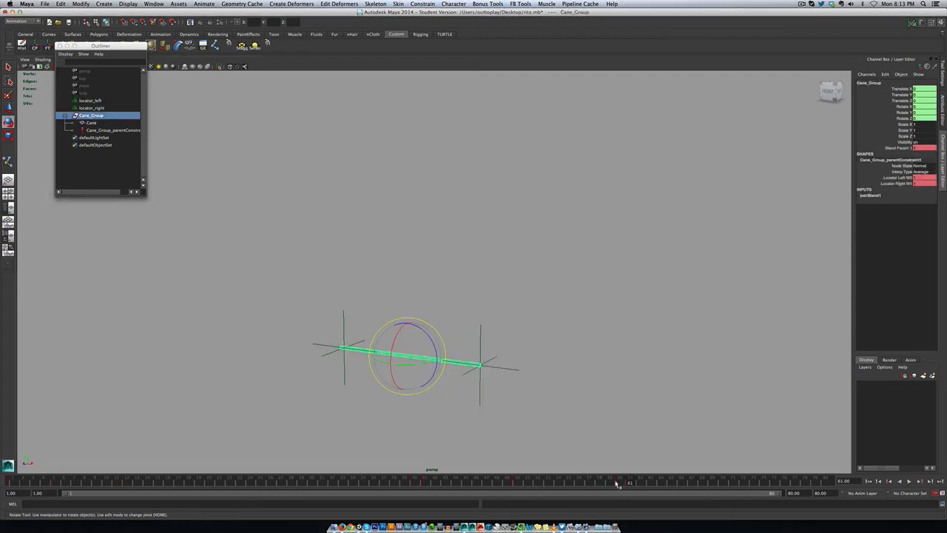
pyautogui.click(617, 483)
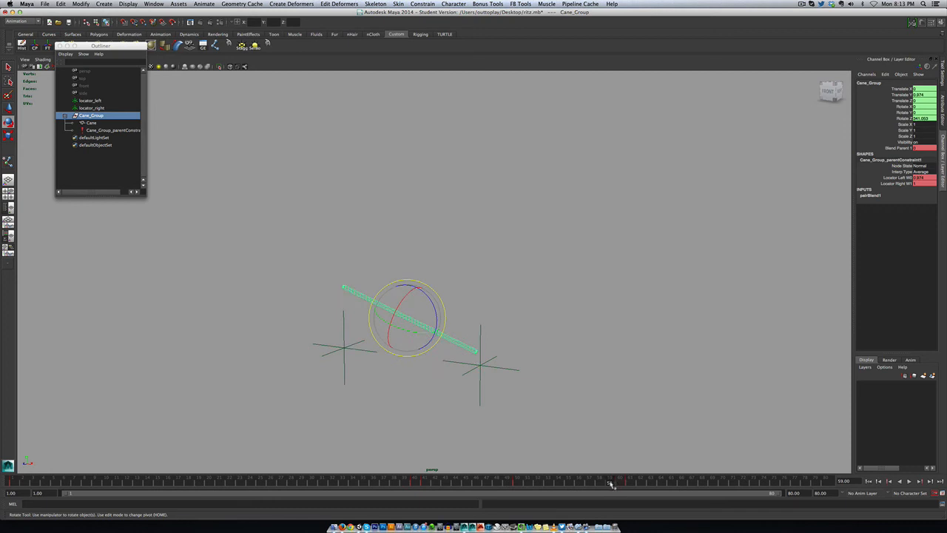
pyautogui.click(619, 484)
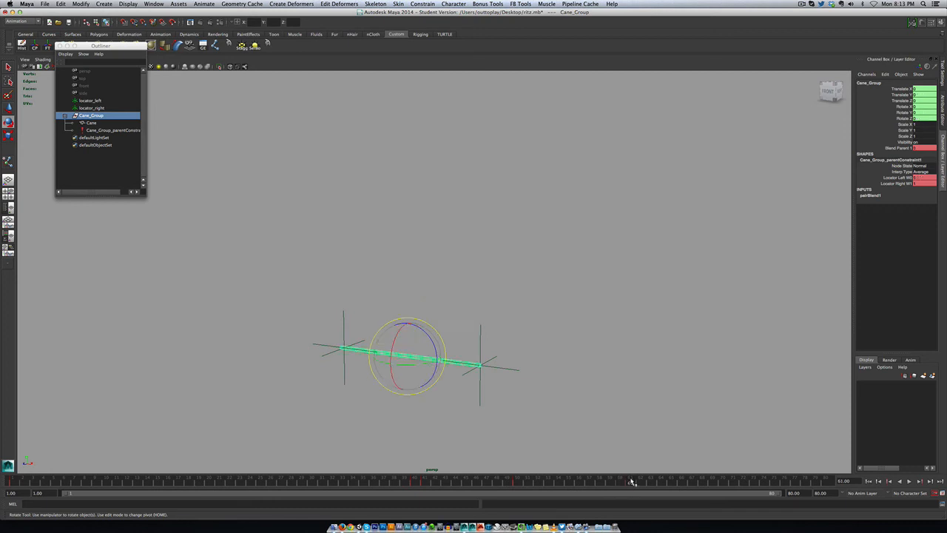
pyautogui.click(614, 483)
pyautogui.click(624, 483)
pyautogui.moveTo(443, 483); pyautogui.dragTo(631, 485)
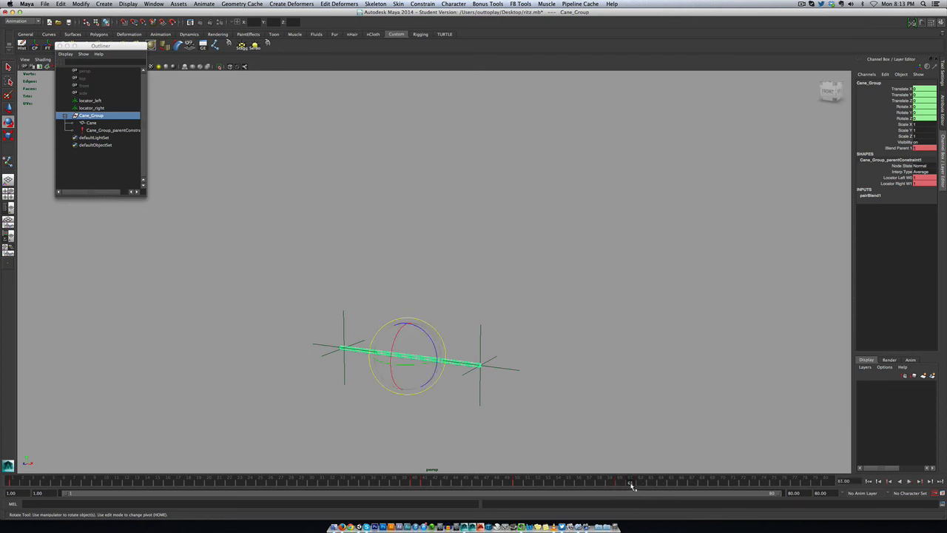
# At frame 61, key locator_left's Rotate Z and set Cane_Group's Locator Right W1 to 0.
pyautogui.click(477, 327)
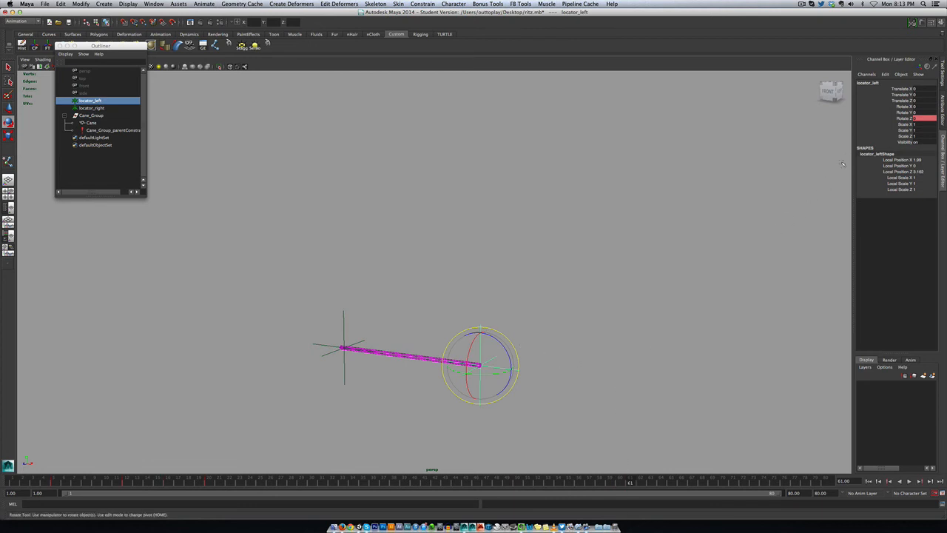
pyautogui.rightClick(905, 119)
pyautogui.click(903, 131)
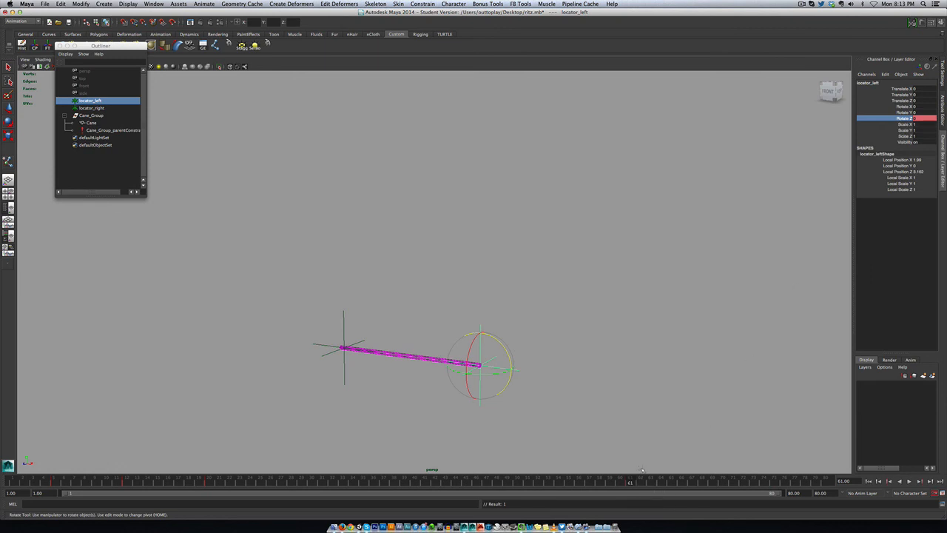
pyautogui.click(92, 115)
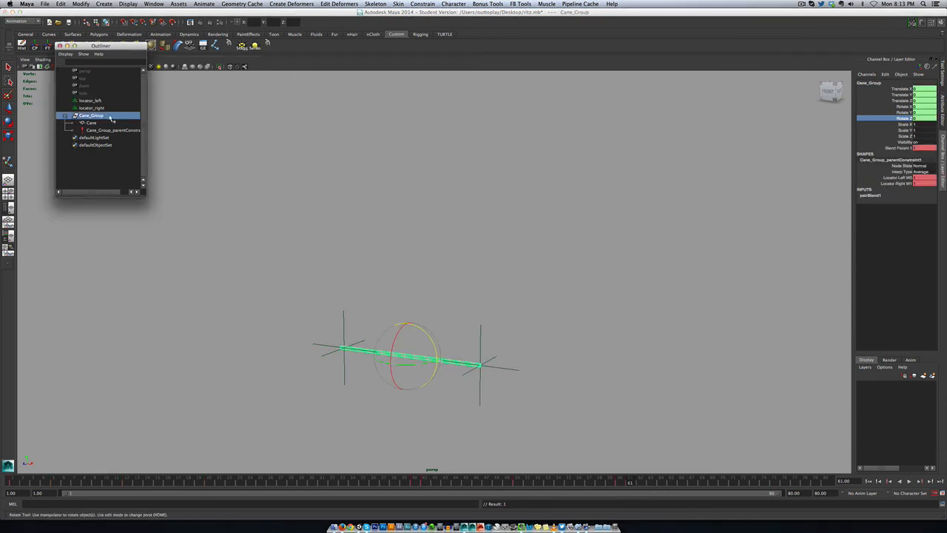
pyautogui.click(921, 184)
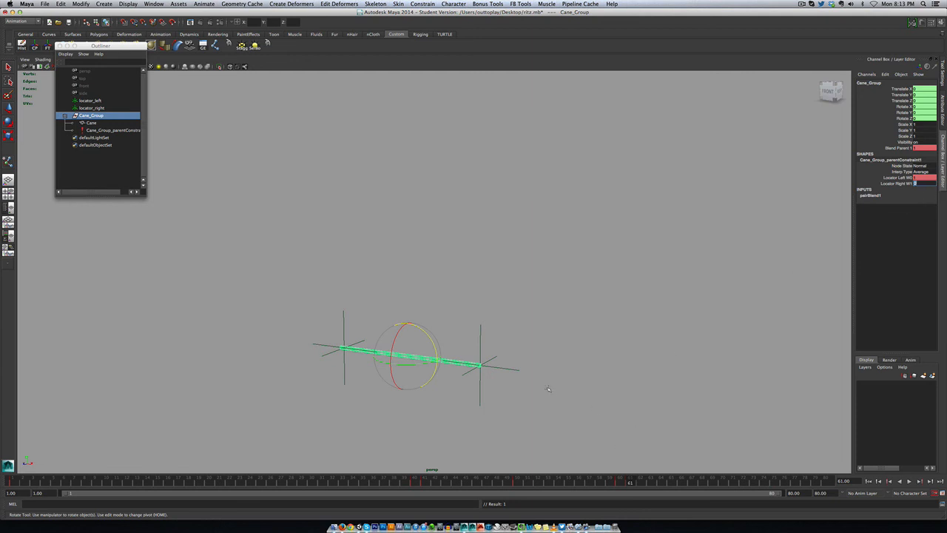
# Key locator_left's Rotate Z again at frame 61 and rotate it to about -76 degrees at frame 68.
pyautogui.click(494, 358)
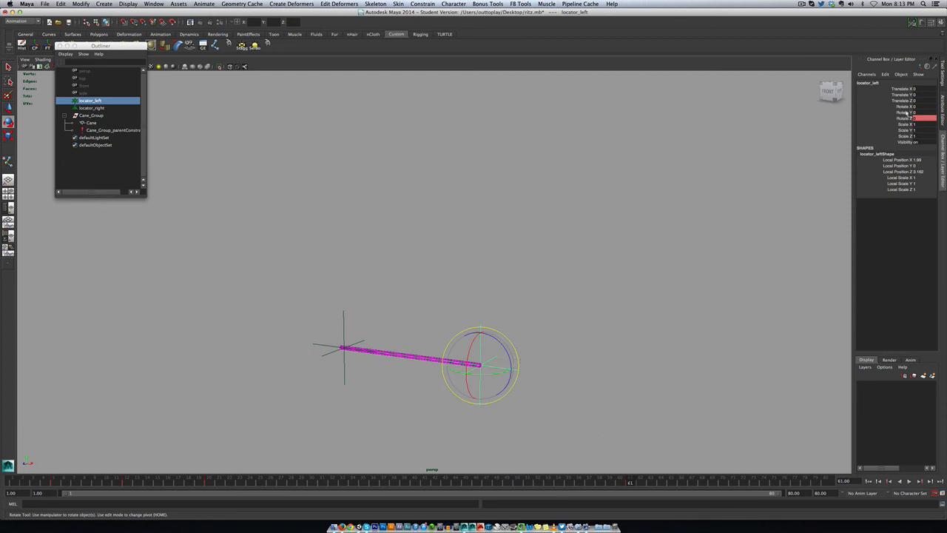
pyautogui.click(907, 119)
pyautogui.rightClick(907, 120)
pyautogui.click(908, 131)
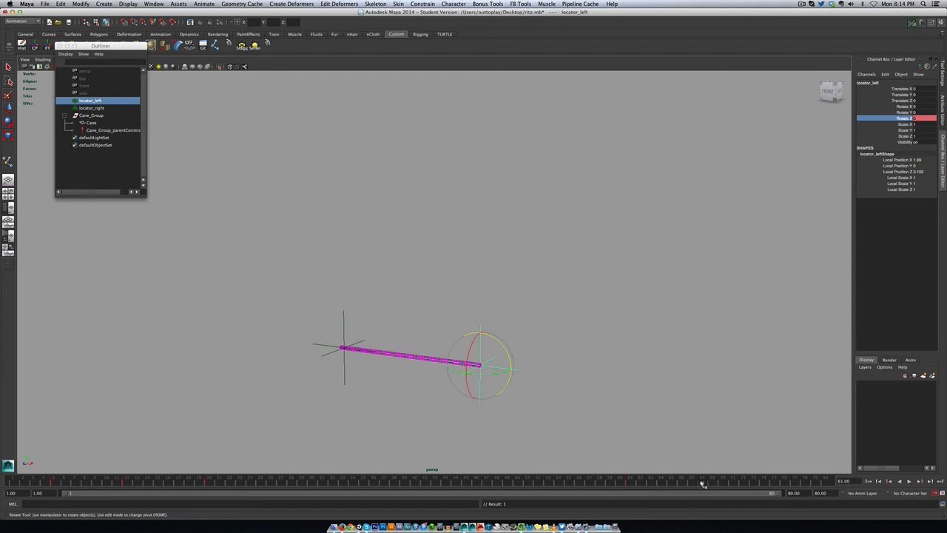
pyautogui.moveTo(509, 354)
pyautogui.mouseDown()
pyautogui.moveTo(551, 451)
pyautogui.moveTo(538, 428)
pyautogui.mouseUp()
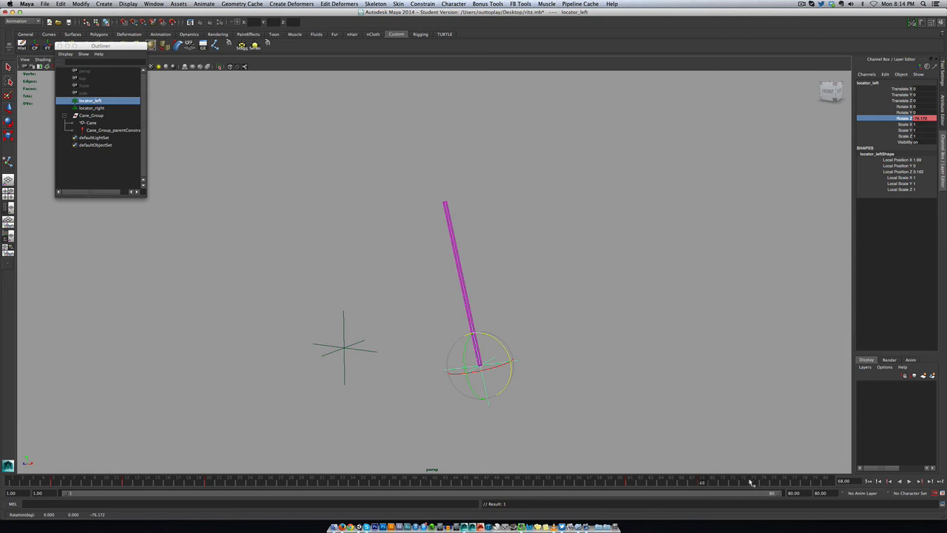
# Set locator_left's Rotate Z to 0 at frame 75 and extend the playback range to frame 100.
pyautogui.click(775, 483)
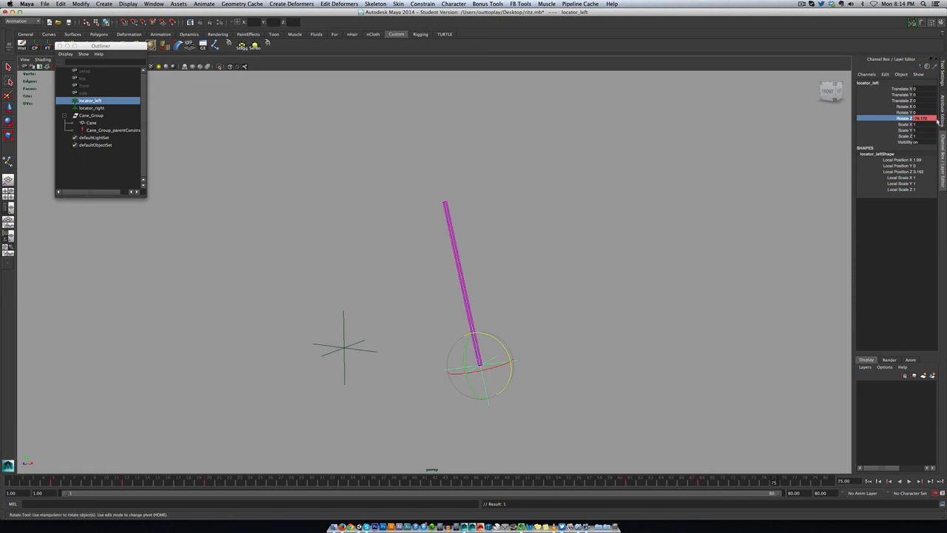
pyautogui.doubleClick(936, 119)
pyautogui.write('0')
pyautogui.press('Return')
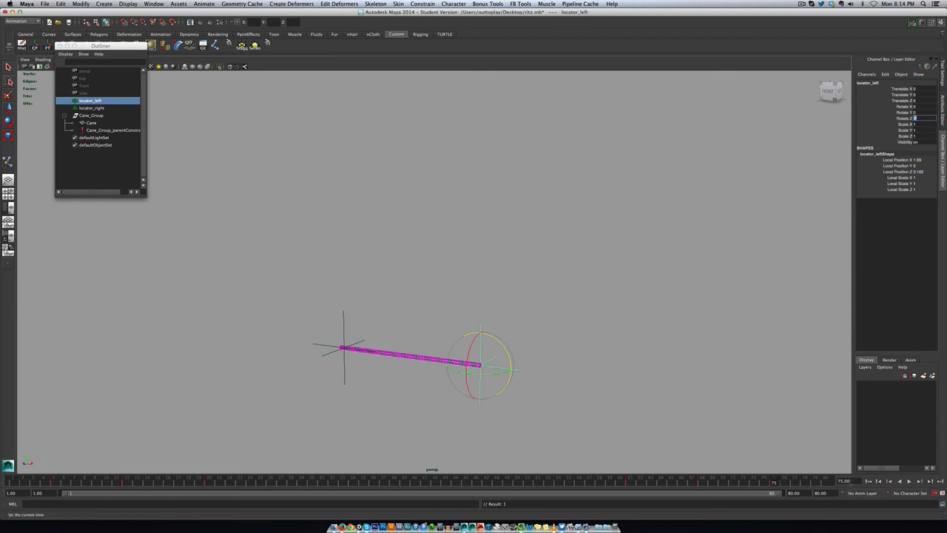
pyautogui.doubleClick(796, 493)
pyautogui.write('100')
pyautogui.press('Return')
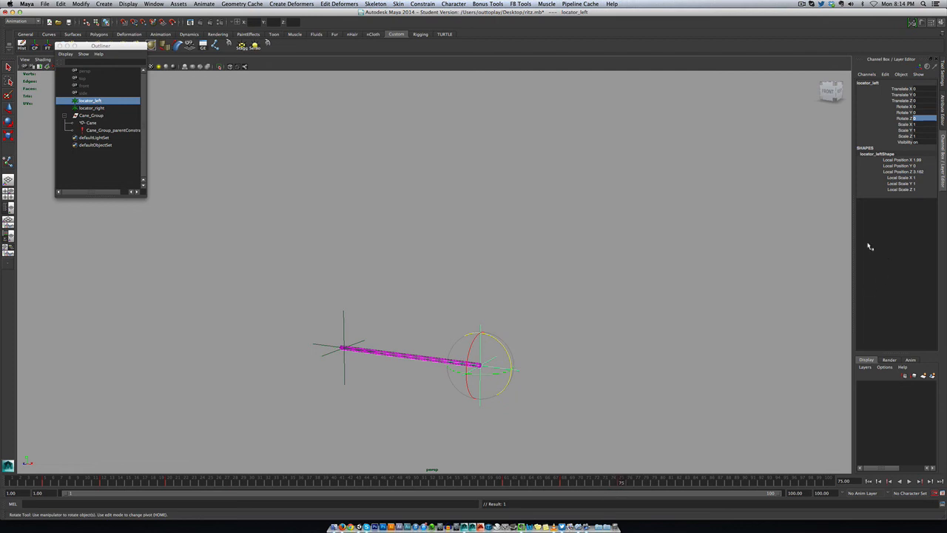
# At frame 75, key both Cane_Group locator weights, and switch Locator Left W0 to 0 and Locator Right W1 to 1.
pyautogui.click(83, 115)
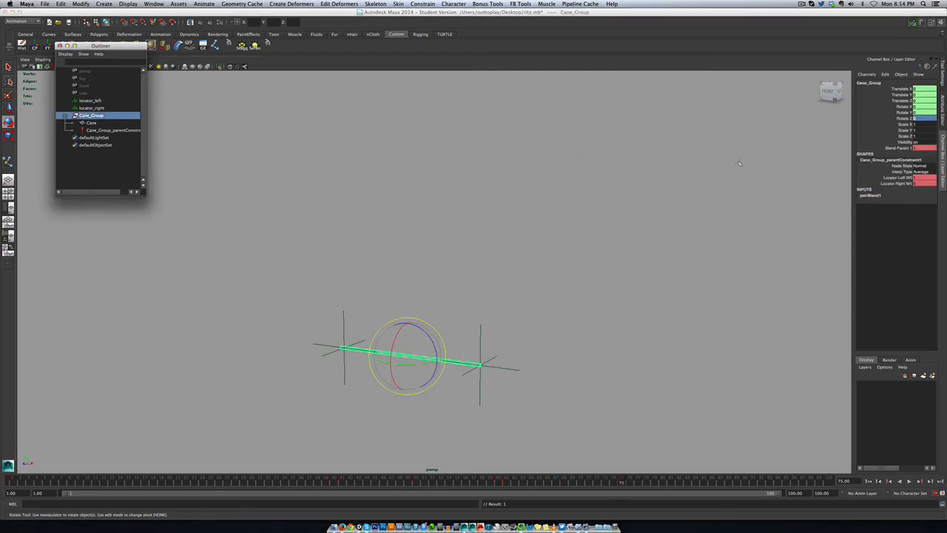
pyautogui.click(896, 179)
pyautogui.rightClick(892, 181)
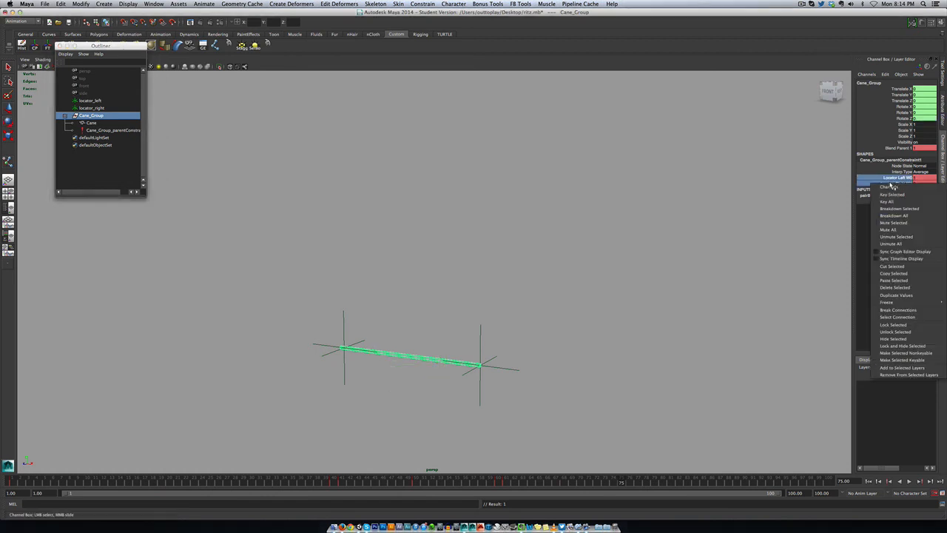
pyautogui.click(893, 195)
pyautogui.doubleClick(920, 178)
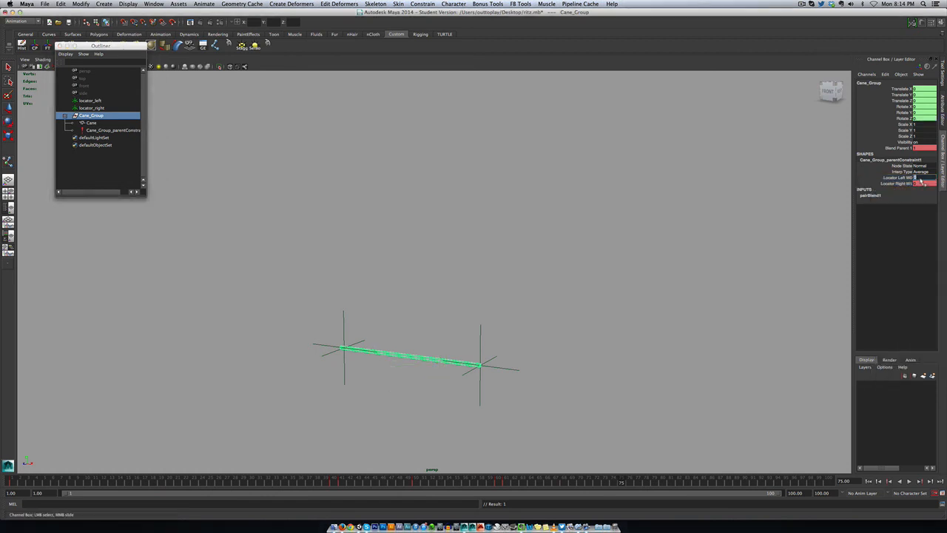
pyautogui.doubleClick(923, 184)
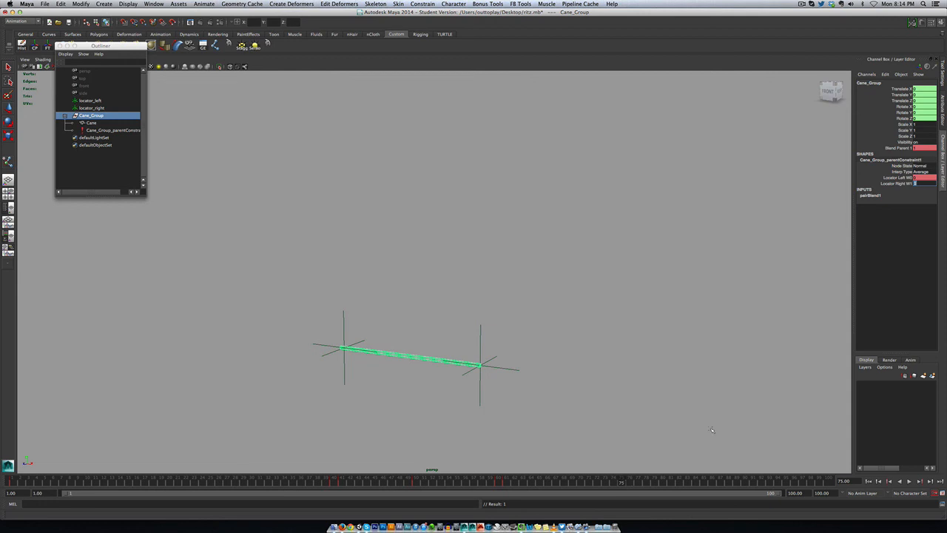
# Key Cane_Group's Locator Left W0 and Locator Right W1 together at frame 75.
pyautogui.moveTo(897, 179); pyautogui.dragTo(896, 183)
pyautogui.rightClick(897, 183)
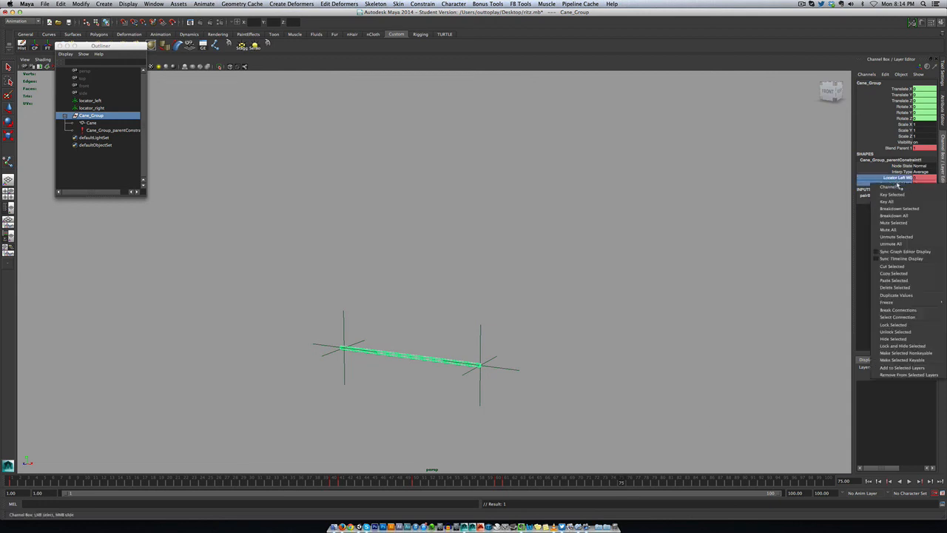
pyautogui.click(900, 193)
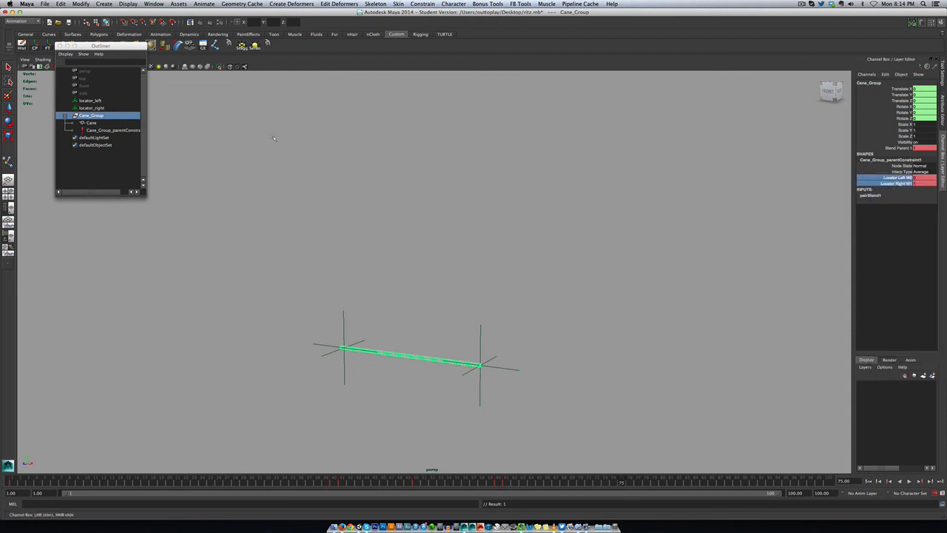
pyautogui.click(114, 120)
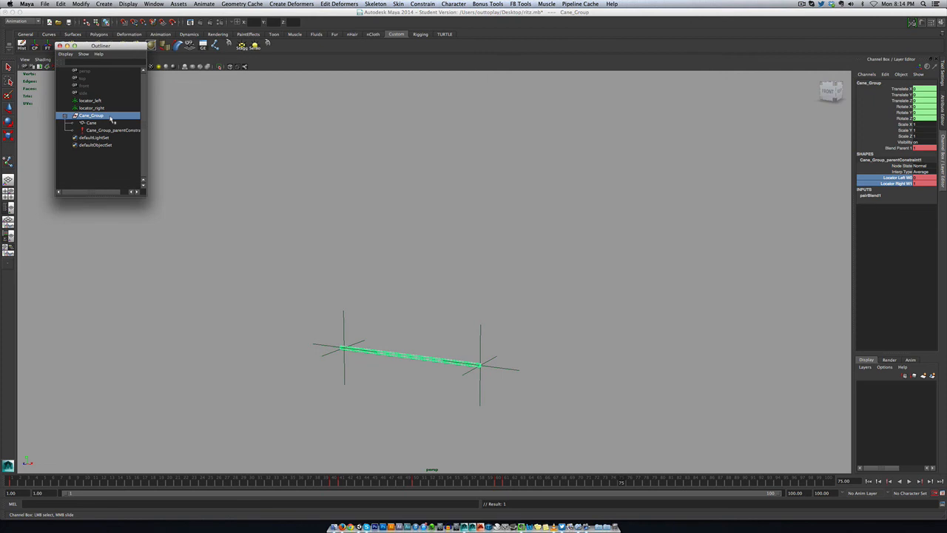
# Key locator_right's Rotate Z at frame 76.
pyautogui.click(633, 483)
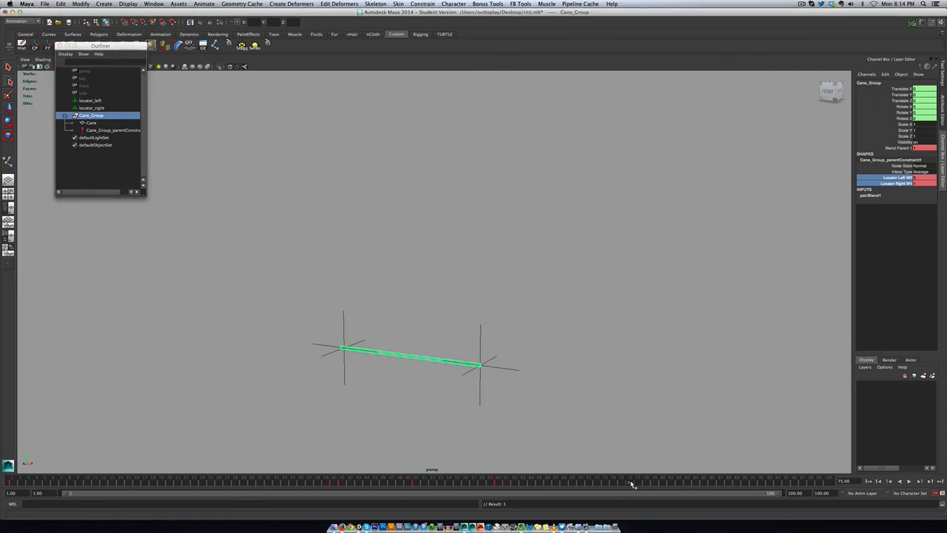
pyautogui.moveTo(329, 307); pyautogui.dragTo(365, 334)
pyautogui.press('e')
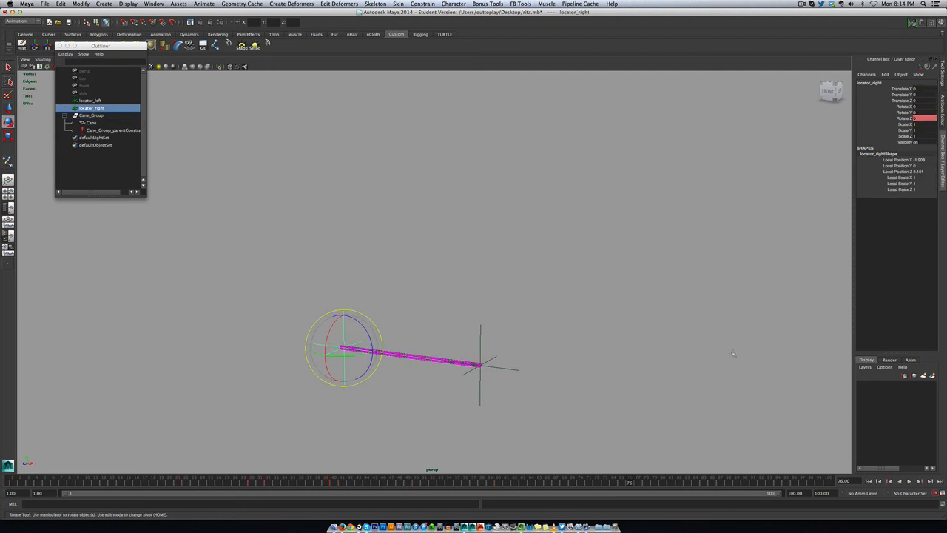
pyautogui.rightClick(900, 122)
pyautogui.click(904, 132)
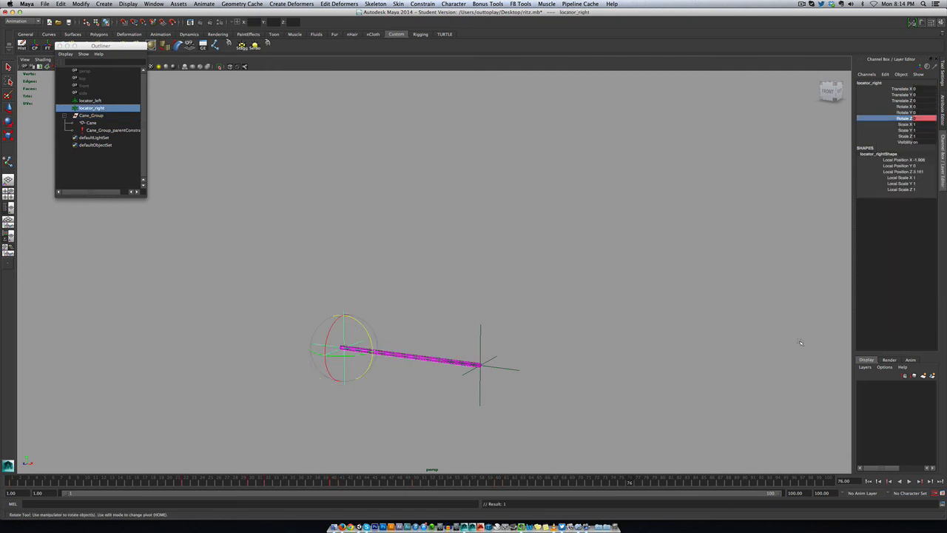
# Rotate locator_right to about 62.6 degrees in Z at frame 84, and set its Rotate Z to 0 at frame 90.
pyautogui.click(698, 485)
pyautogui.moveTo(363, 326); pyautogui.dragTo(313, 271)
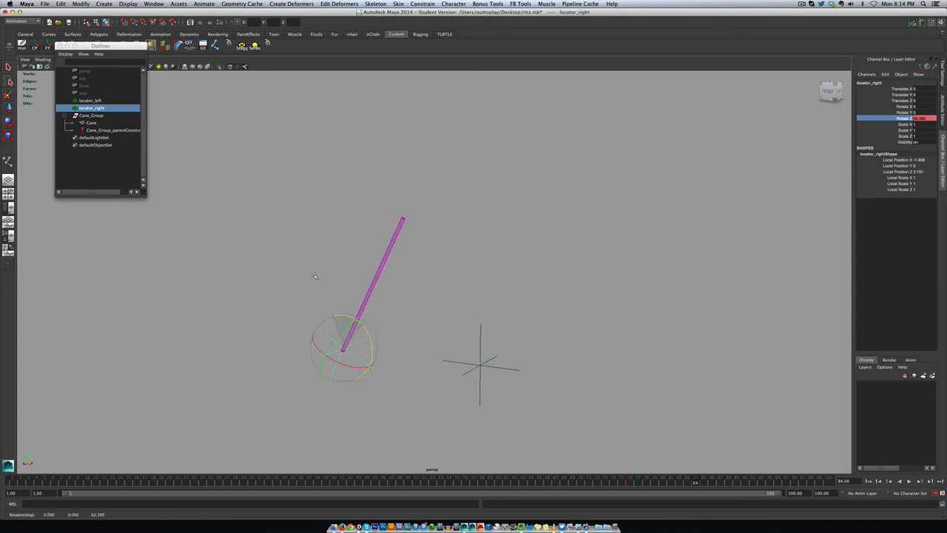
pyautogui.click(745, 485)
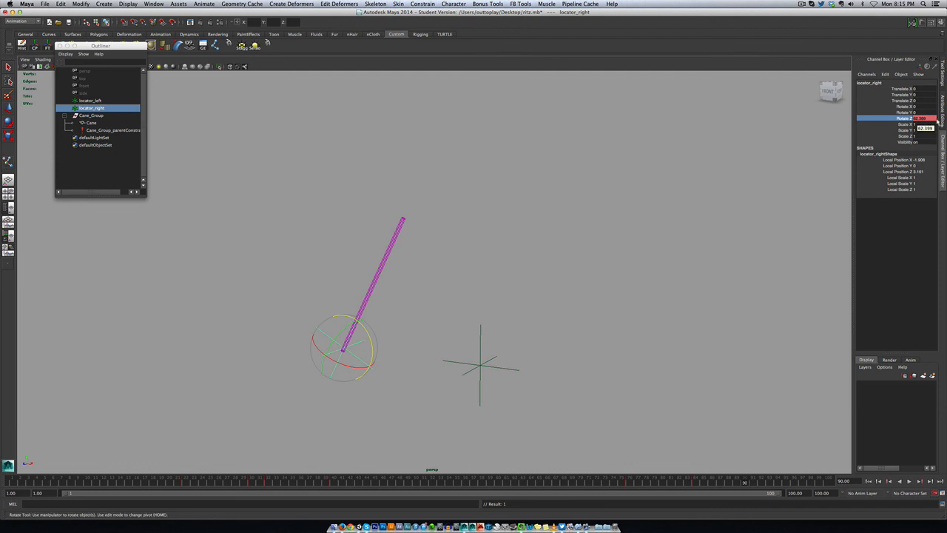
pyautogui.doubleClick(929, 118)
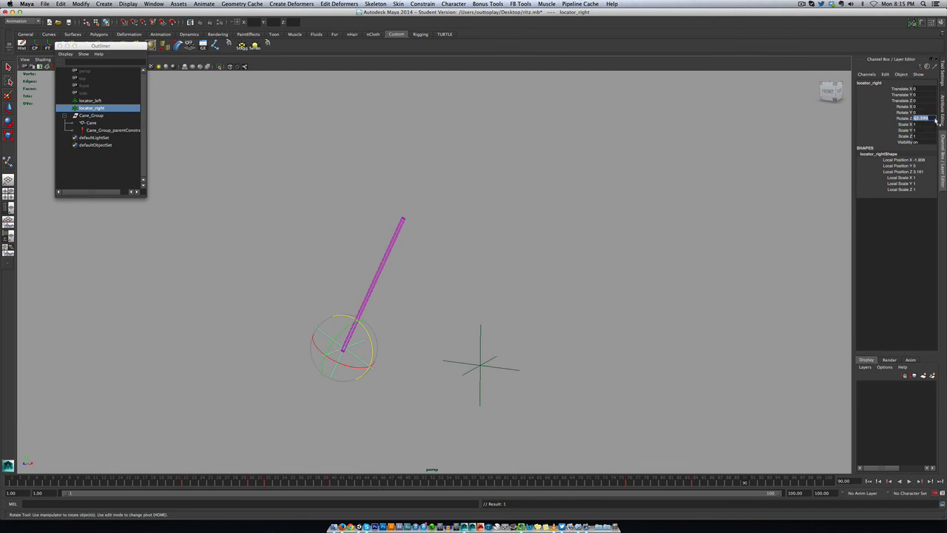
pyautogui.write('0')
pyautogui.press('Return')
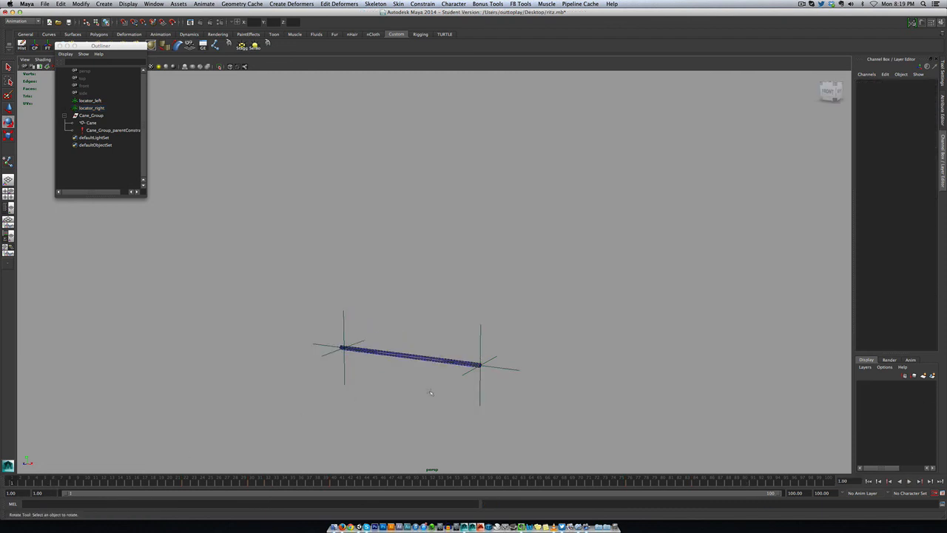
# Play back the cane animation through its pivots and toss.
pyautogui.hotkey('alt', 'v')
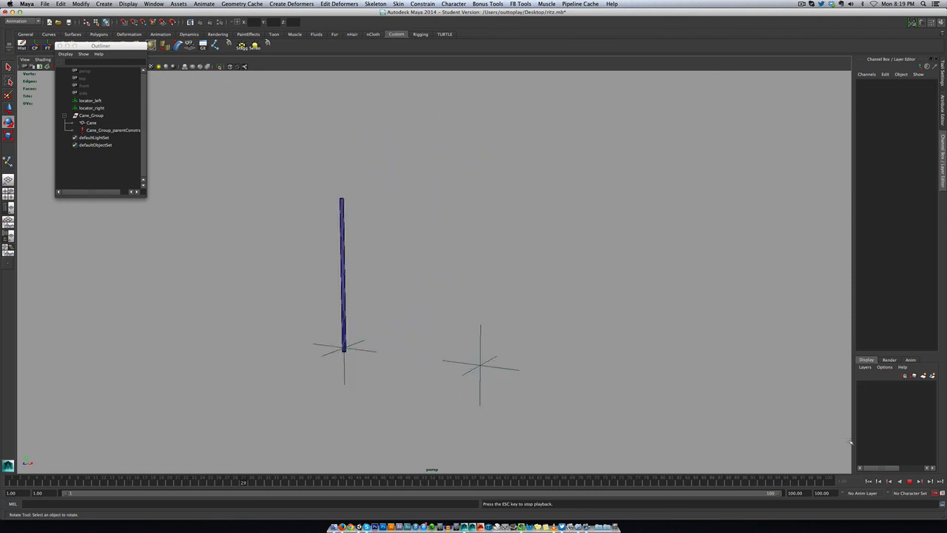
pyautogui.press('Escape')
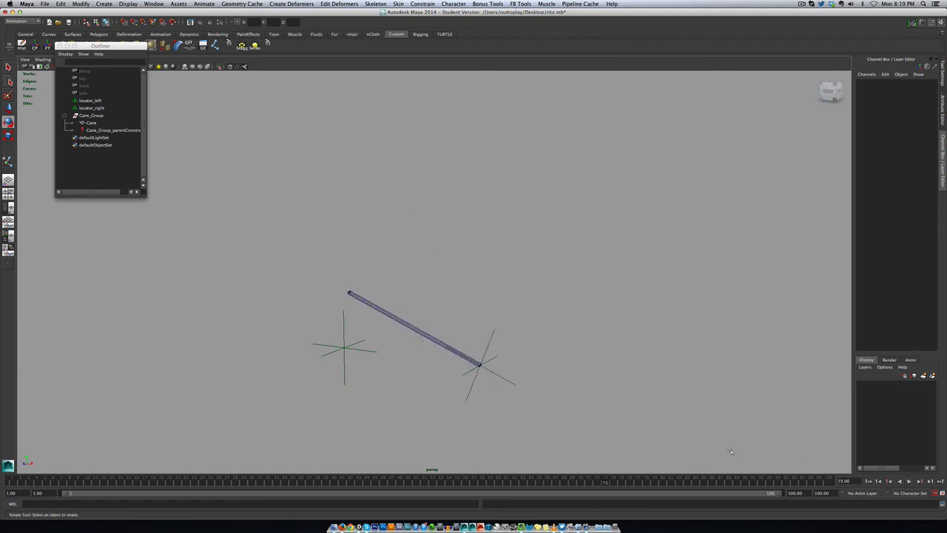
# Show the Graph Editor below the perspective view and display Cane_Group's Locator Left W0 and Locator Right W1 curves.
pyautogui.click(466, 387)
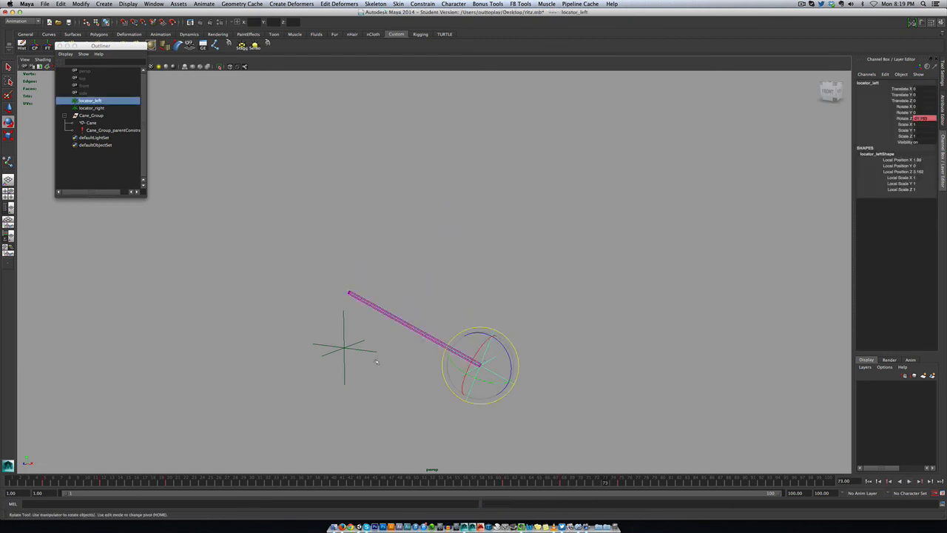
pyautogui.click(322, 325)
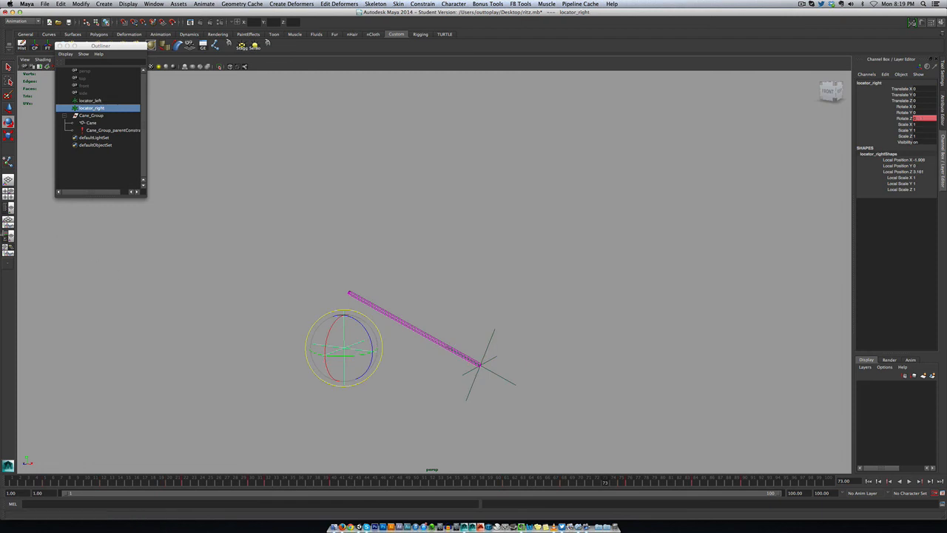
pyautogui.click(8, 225)
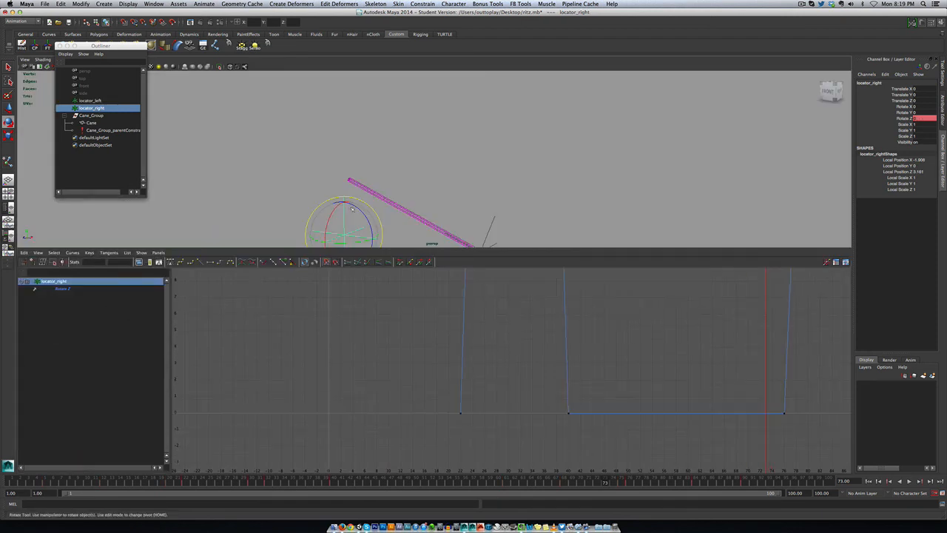
pyautogui.click(91, 115)
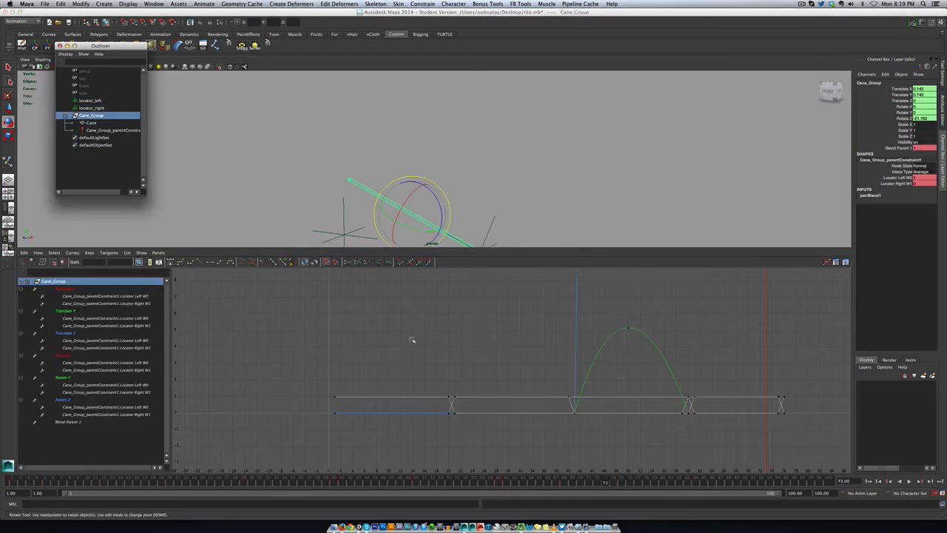
pyautogui.click(133, 296)
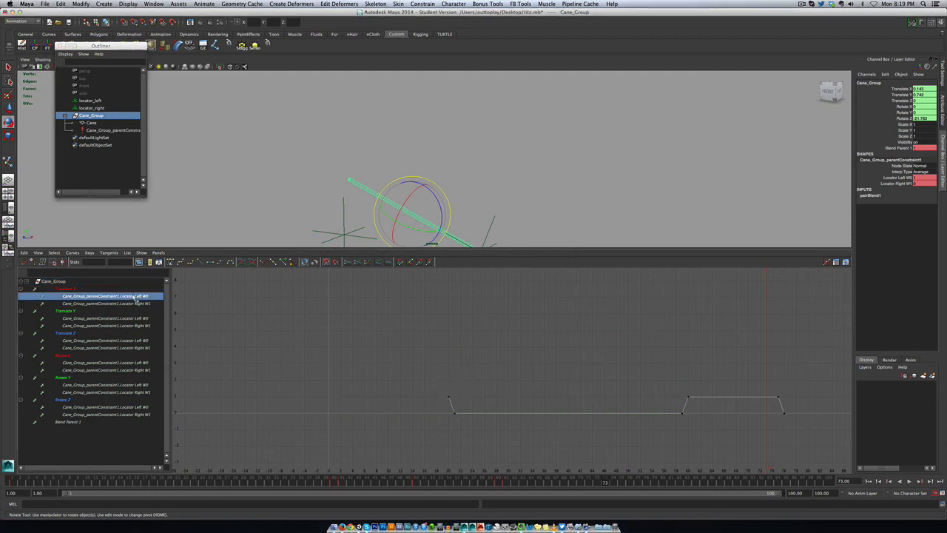
pyautogui.click(136, 303)
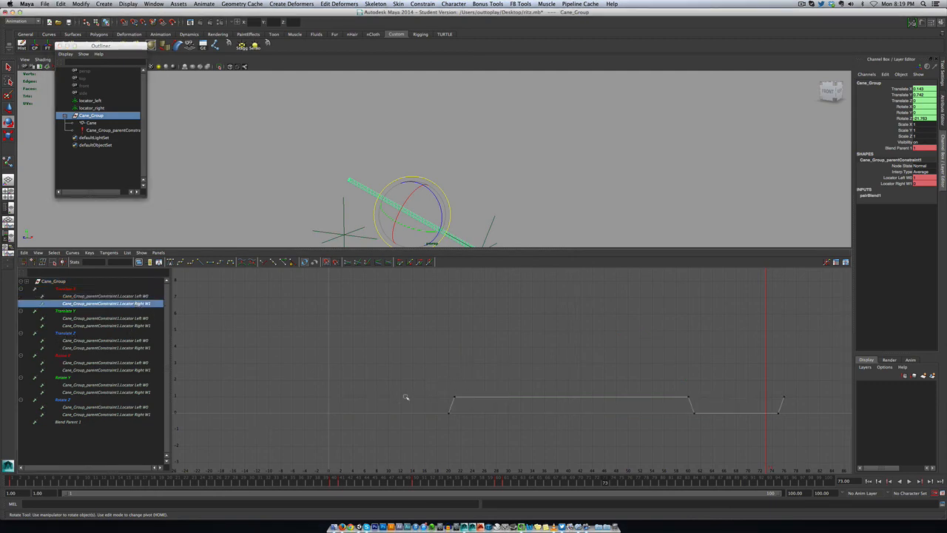
# Examine the Locator Right W1 keys where the weight switches around frames 20–21 and 60–61.
pyautogui.click(448, 411)
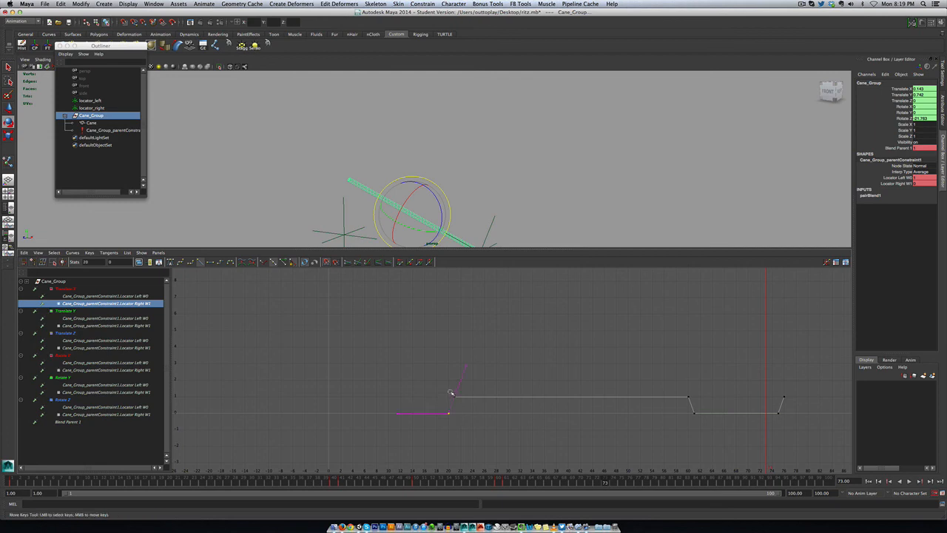
pyautogui.click(455, 398)
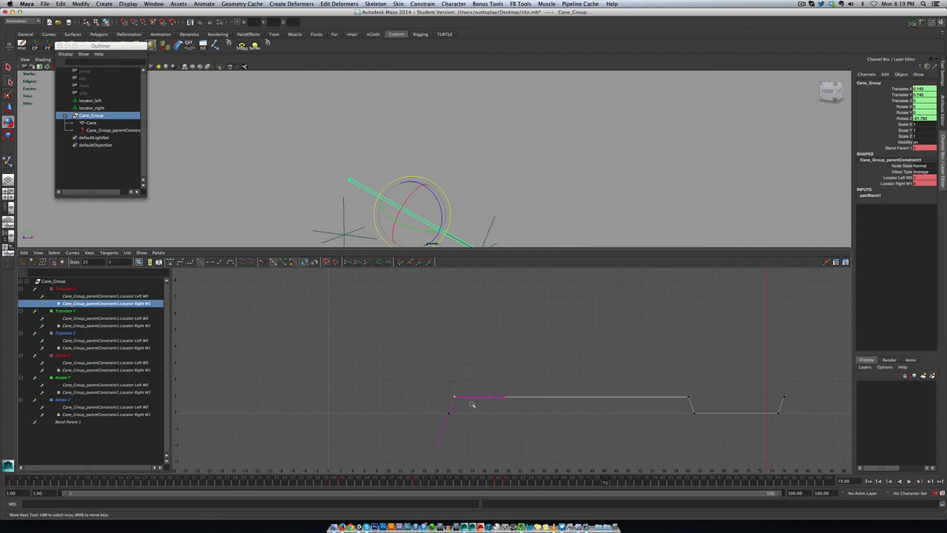
pyautogui.click(398, 423)
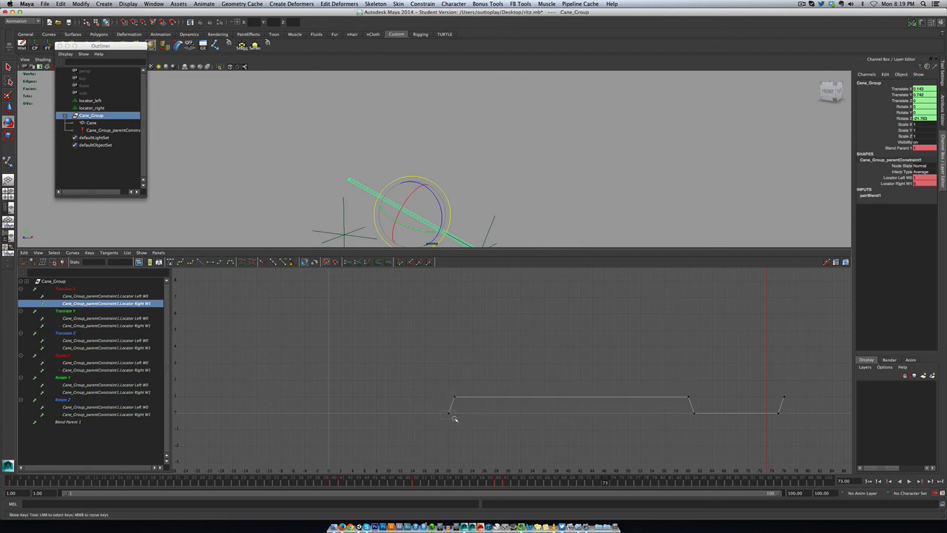
pyautogui.moveTo(455, 420); pyautogui.dragTo(442, 407)
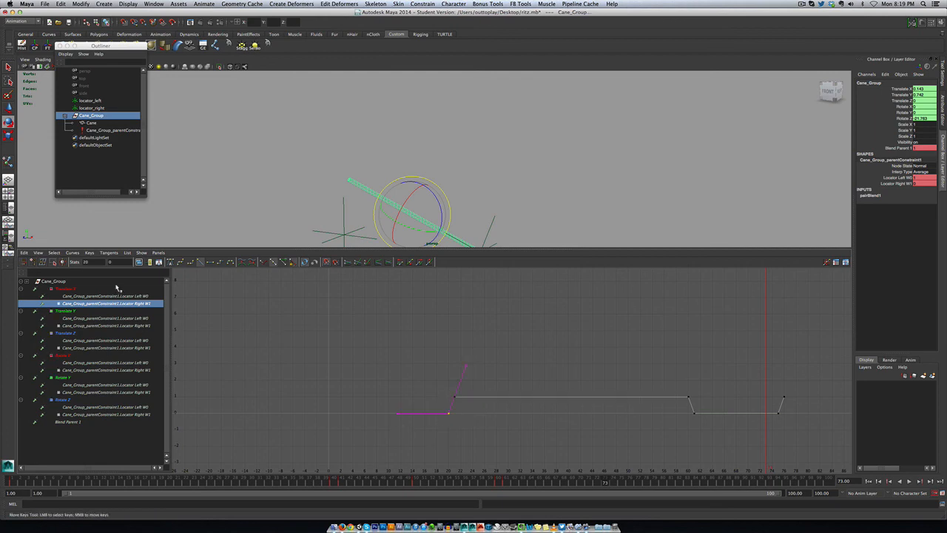
pyautogui.click(433, 415)
pyautogui.moveTo(457, 416); pyautogui.dragTo(459, 419)
pyautogui.moveTo(441, 387); pyautogui.dragTo(460, 402)
pyautogui.click(689, 399)
pyautogui.click(703, 411)
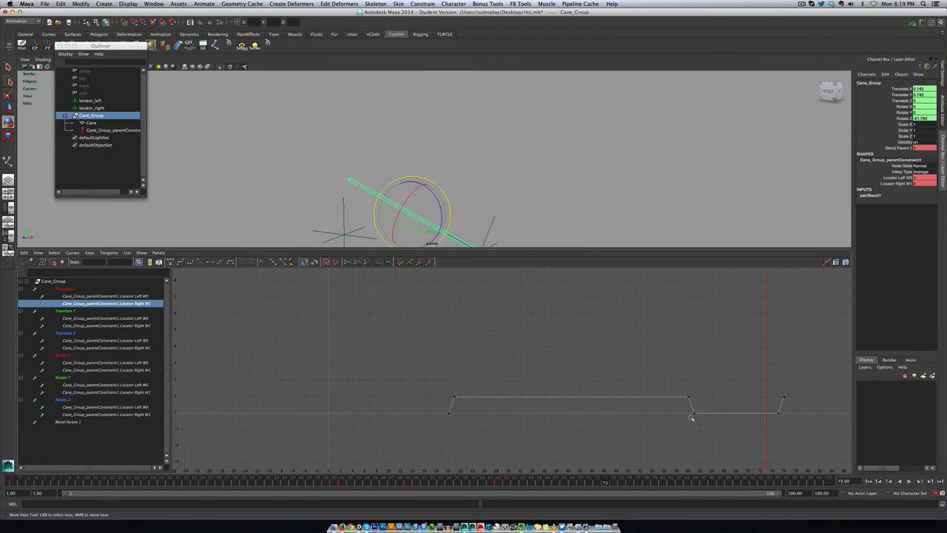
pyautogui.moveTo(691, 418); pyautogui.dragTo(696, 414)
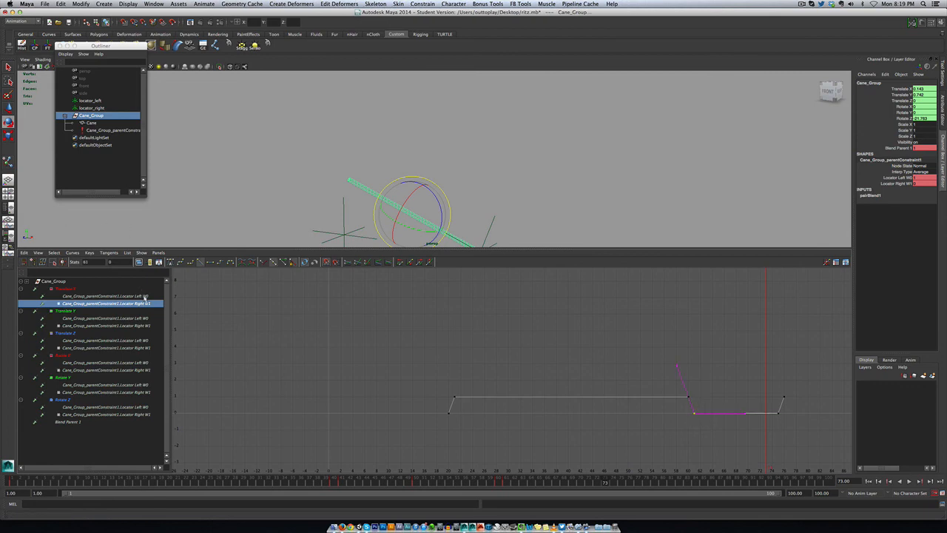
# Compare the Locator Left W0 and Locator Right W1 curves at the frame 60 weight switch.
pyautogui.click(145, 296)
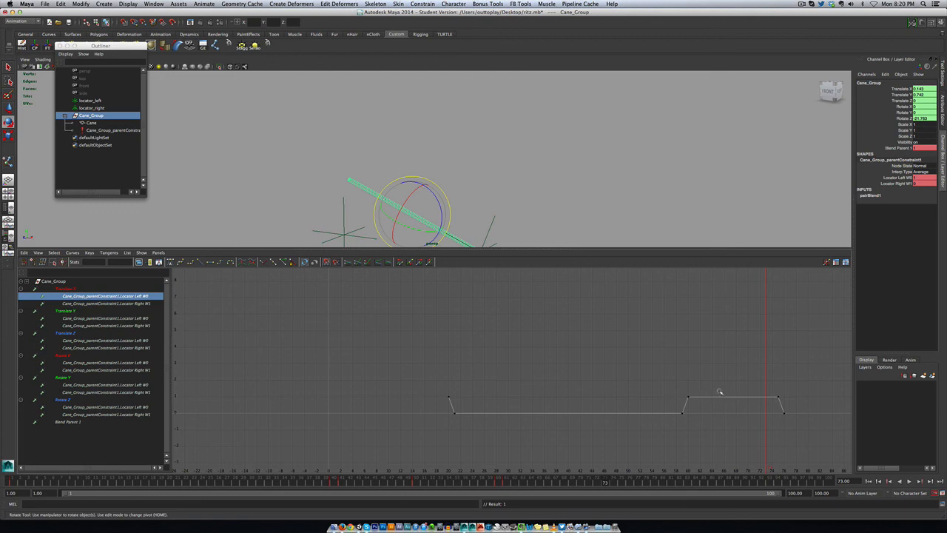
pyautogui.click(122, 325)
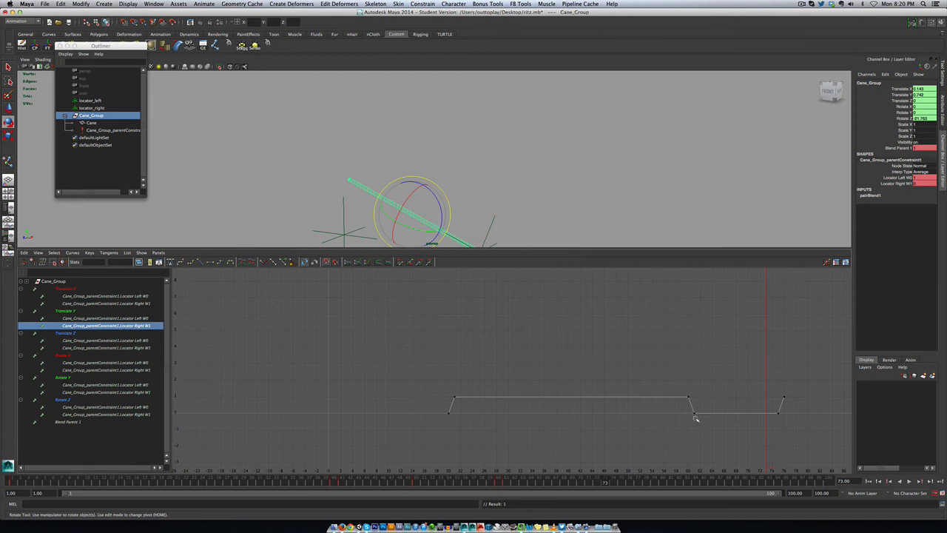
pyautogui.moveTo(615, 484); pyautogui.dragTo(499, 485)
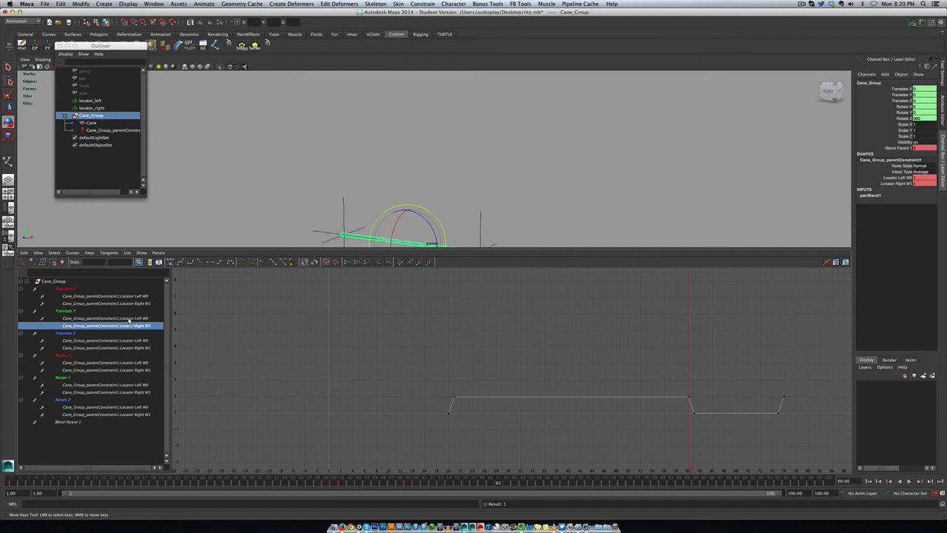
pyautogui.click(130, 318)
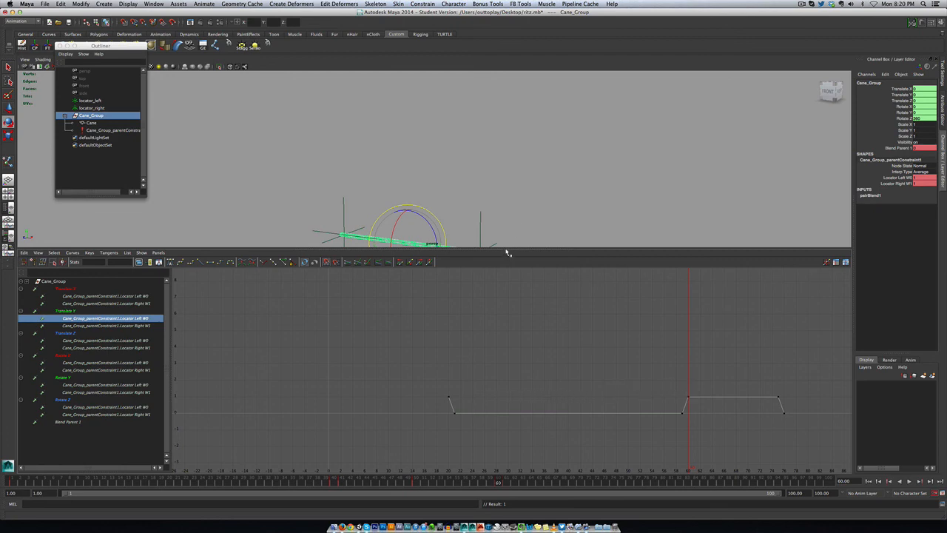
# Enlarge the perspective view above the Graph Editor, clear the selection and play back the animation.
pyautogui.moveTo(508, 253); pyautogui.dragTo(524, 373)
pyautogui.click(559, 305)
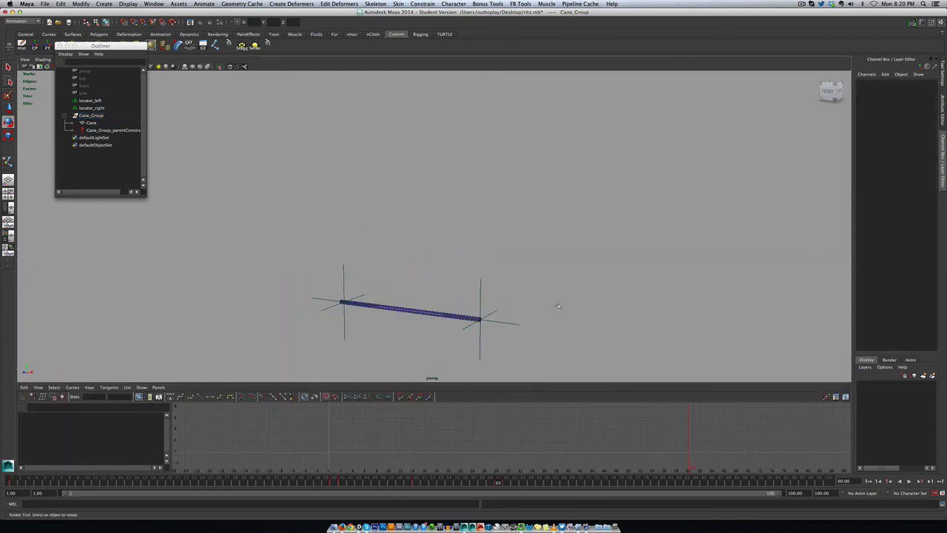
pyautogui.hotkey('alt', 'v')
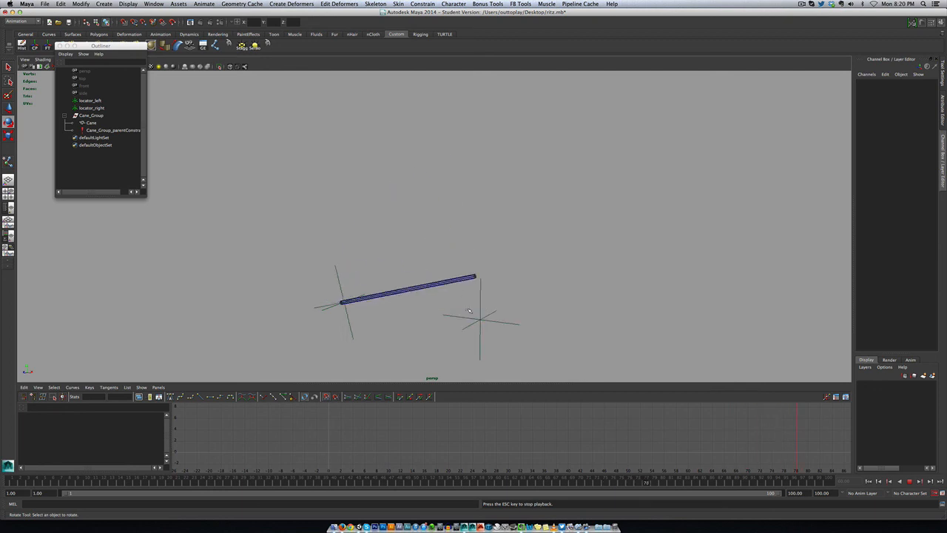
pyautogui.press('Escape')
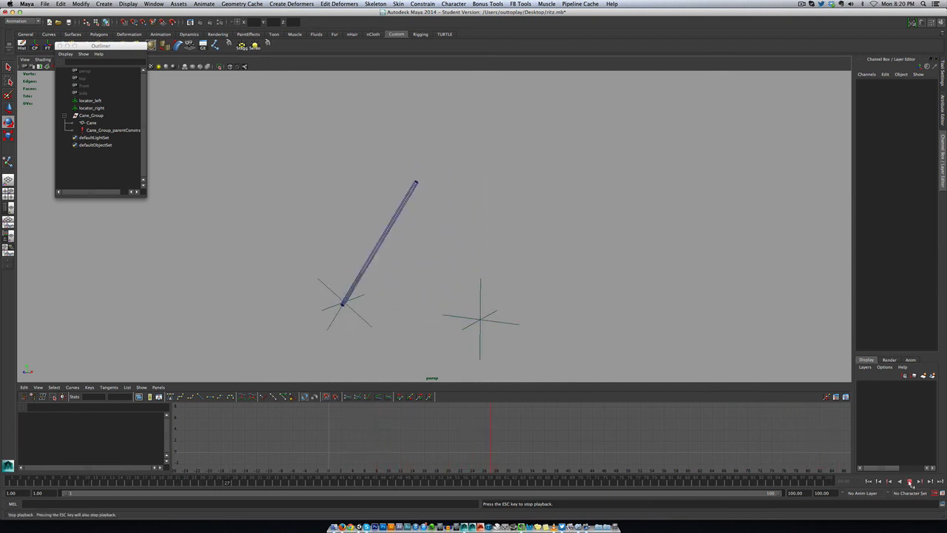
# Display Cane_Group's Blend Parent 1 curve in the Graph Editor.
pyautogui.click(99, 117)
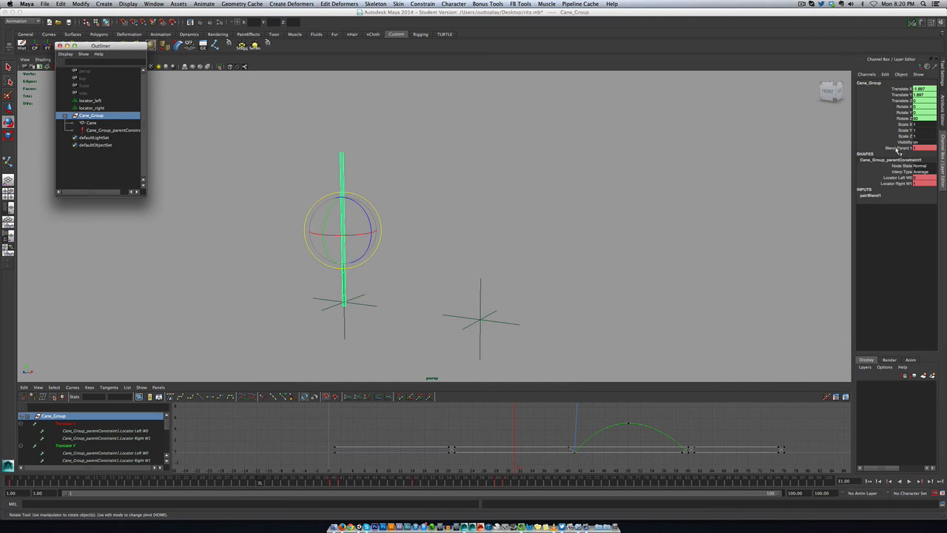
pyautogui.scroll(-3, 59, 439)
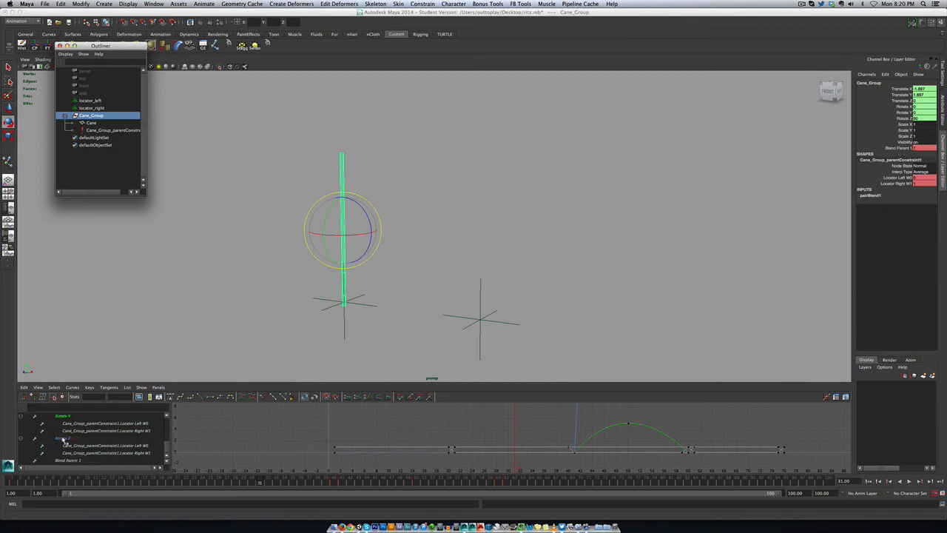
pyautogui.click(69, 460)
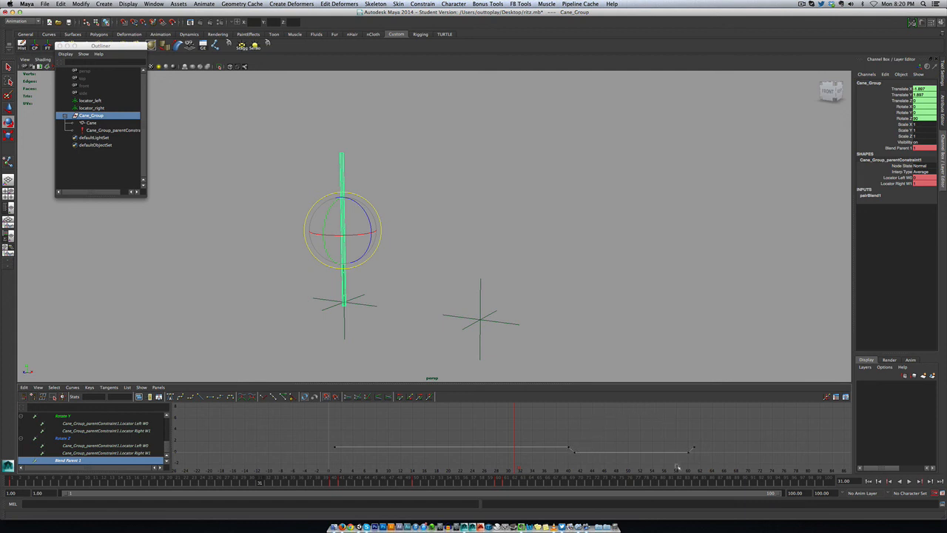
# Review the cane animation with playback and scrubbing while the Blend Parent 1 curve is displayed.
pyautogui.hotkey('alt', 'v')
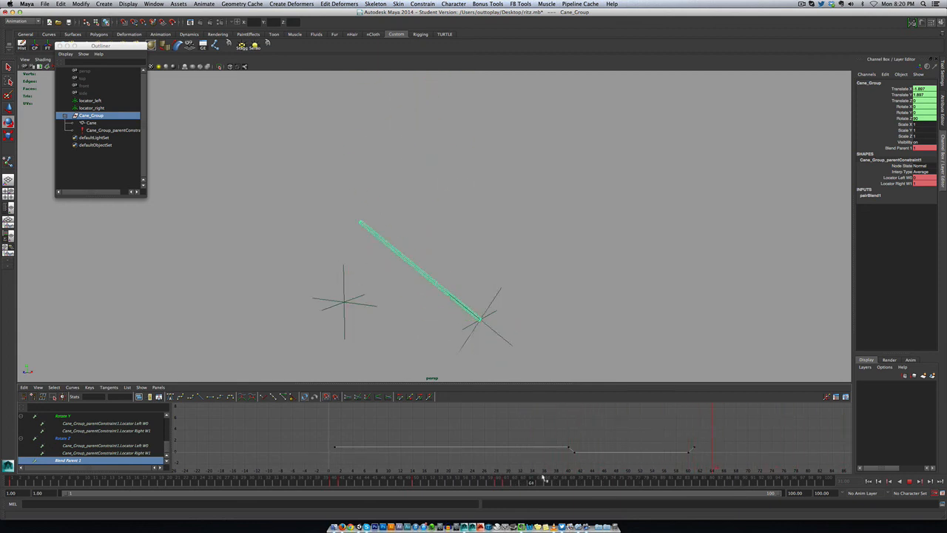
pyautogui.moveTo(673, 478)
pyautogui.mouseDown()
pyautogui.moveTo(366, 469)
pyautogui.moveTo(537, 486)
pyautogui.moveTo(687, 485)
pyautogui.mouseUp()
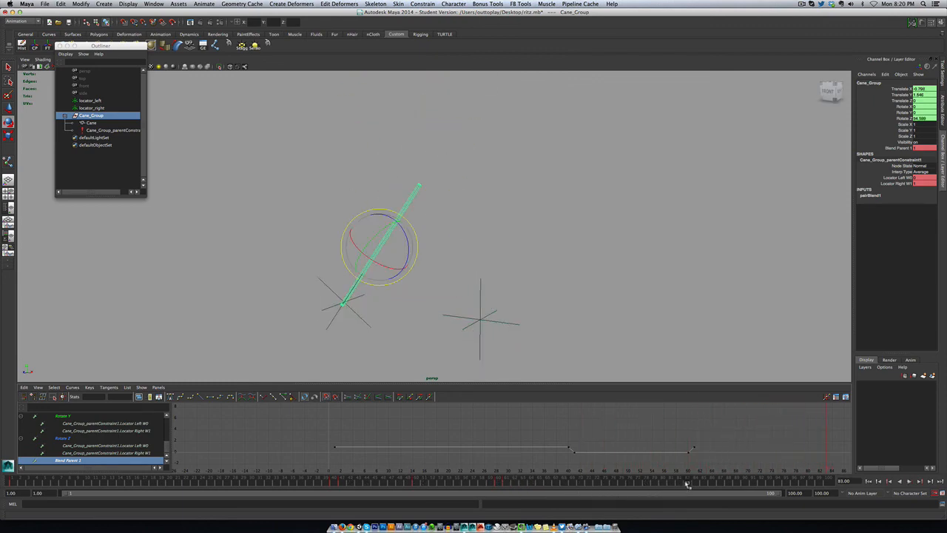
pyautogui.hotkey('alt', 'v')
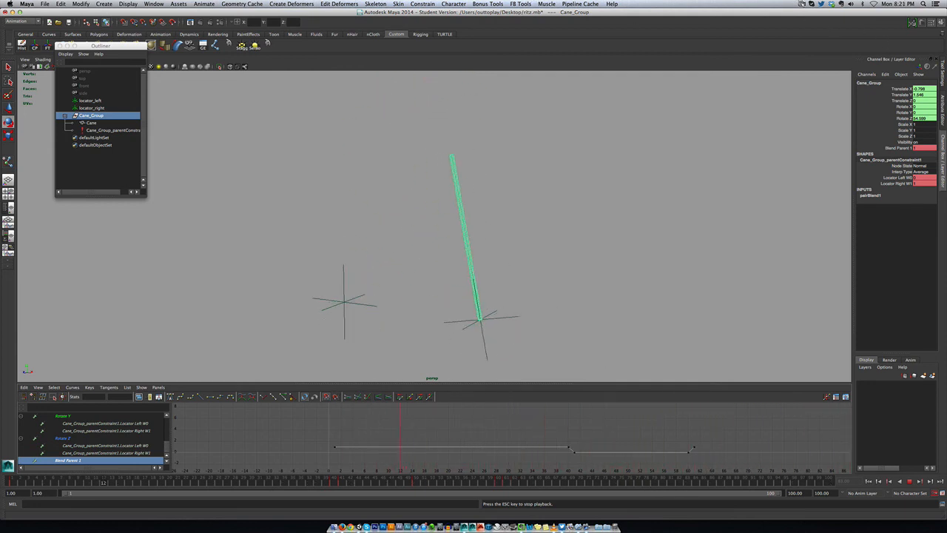
pyautogui.click(801, 4)
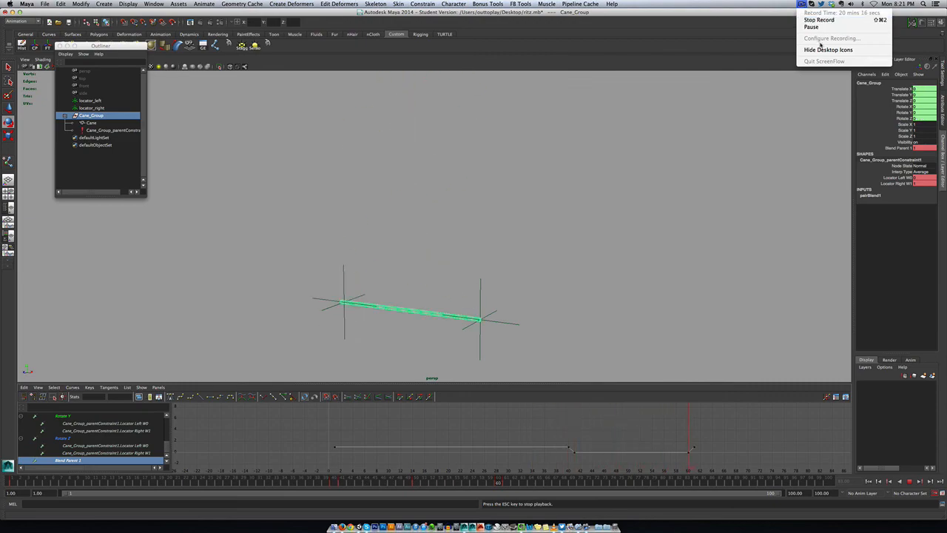